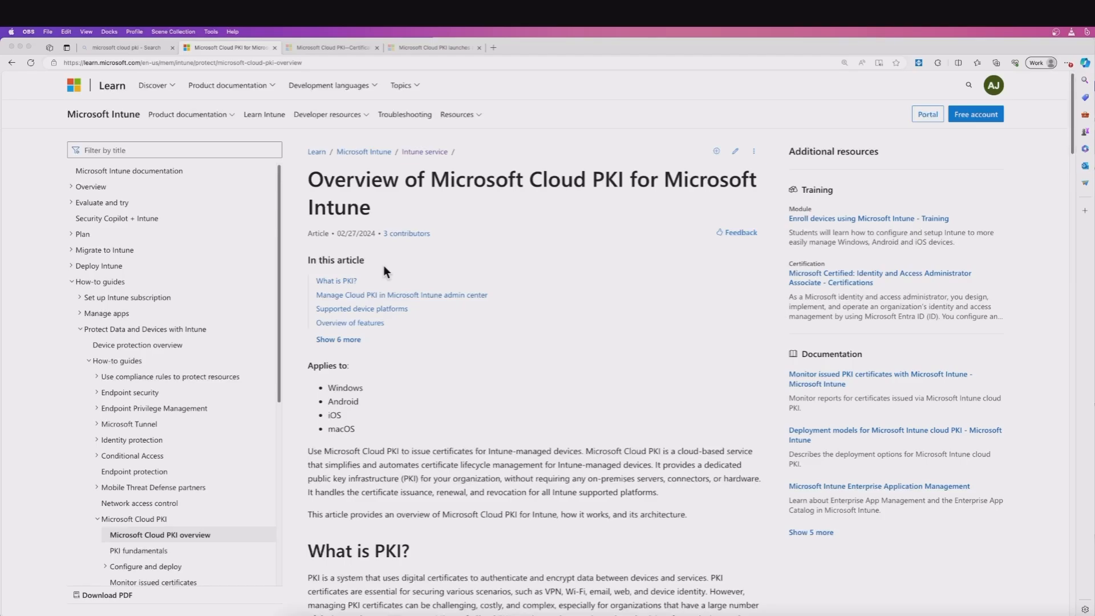
Step: Read through the Microsoft Cloud PKI overview article, covering supported platforms, features, architecture, certificate flow and licensing requirements
scroll(452, 273, down, 10)
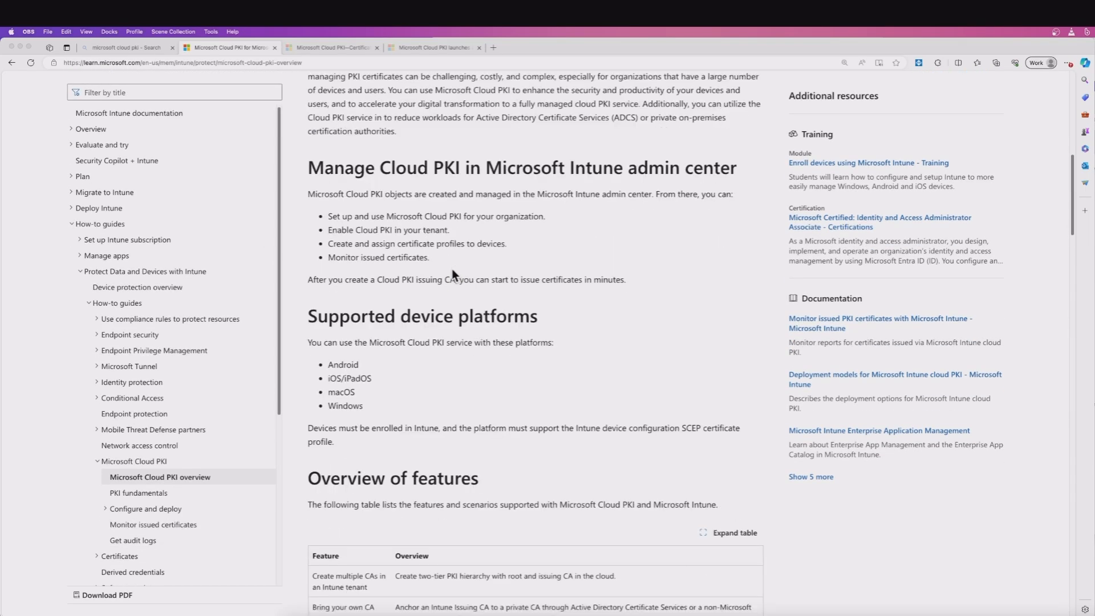
scroll(451, 272, down, 4)
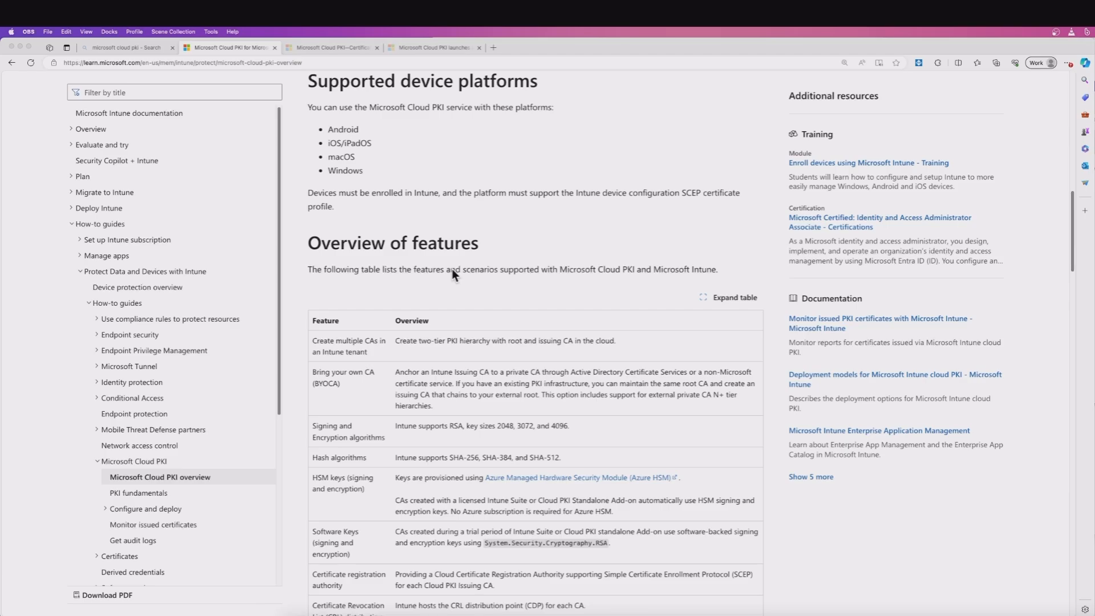
scroll(454, 273, down, 10)
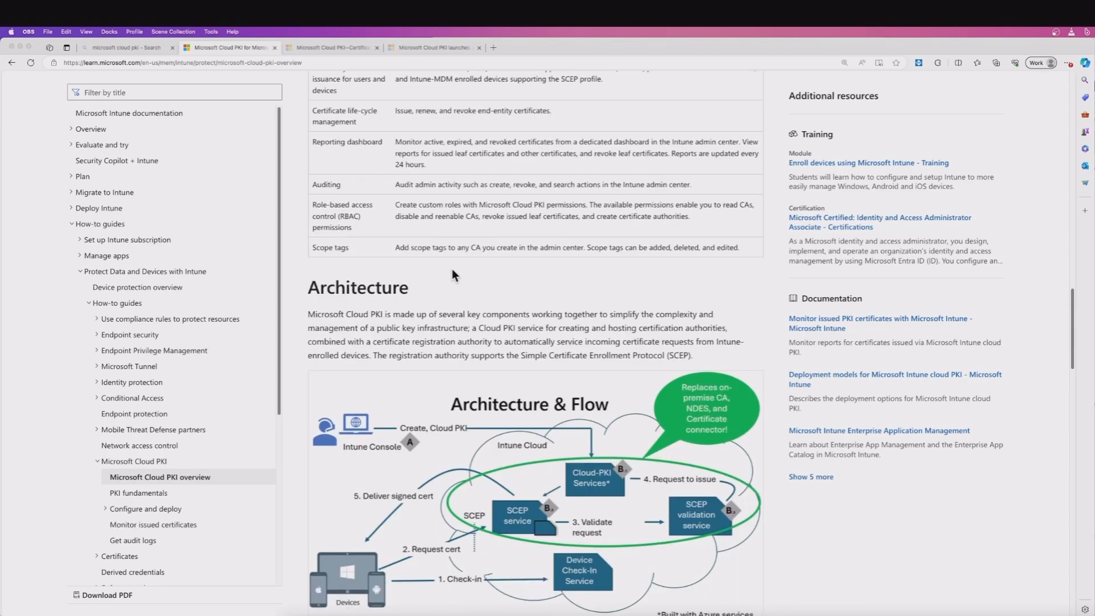
scroll(452, 276, down, 2)
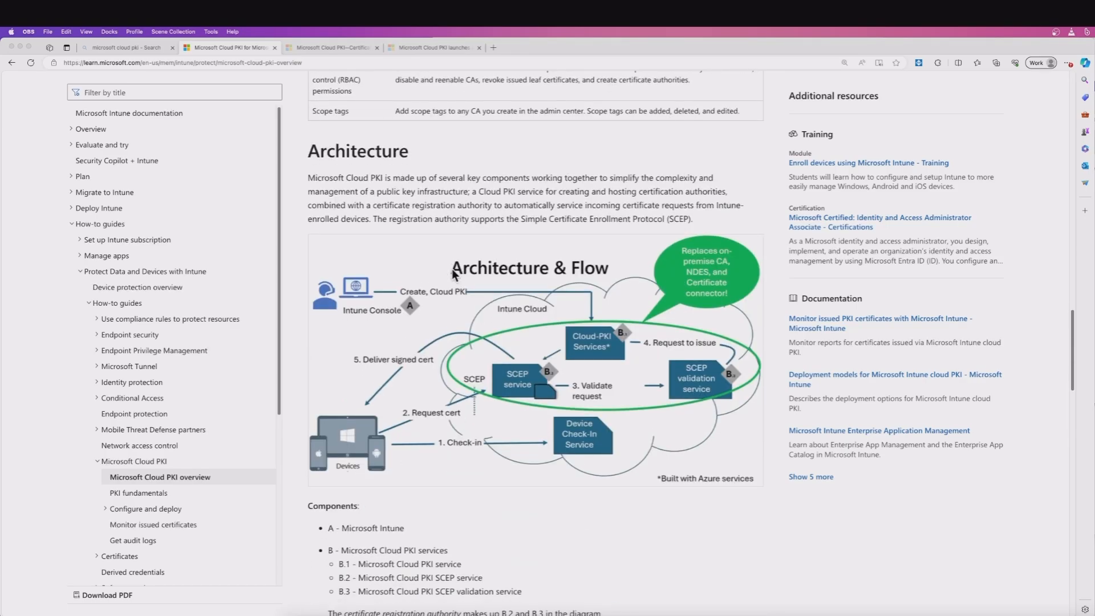
scroll(454, 274, down, 3)
scroll(454, 274, down, 7)
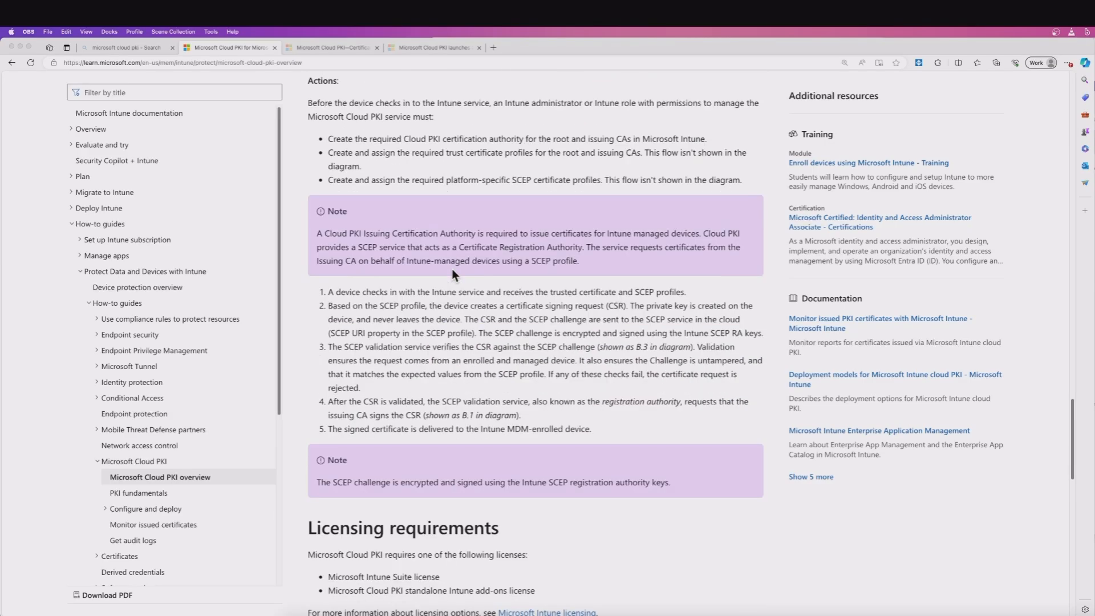
scroll(452, 274, down, 4)
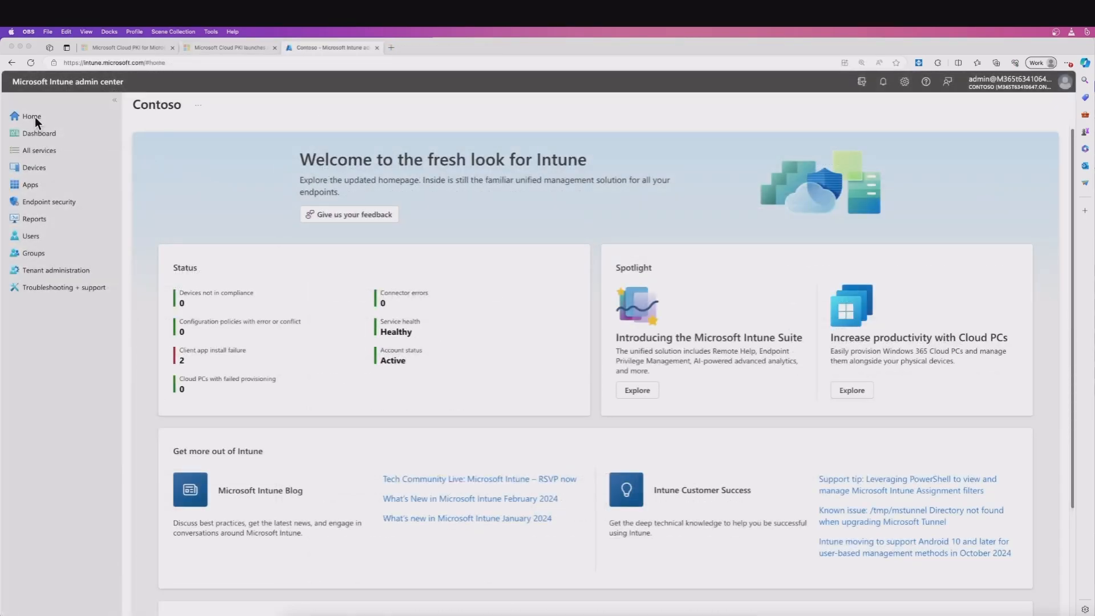
Step: In the Microsoft Intune admin center, start a new Cloud PKI certification authority named M2M Root CA2 and proceed to its configuration settings
click(56, 269)
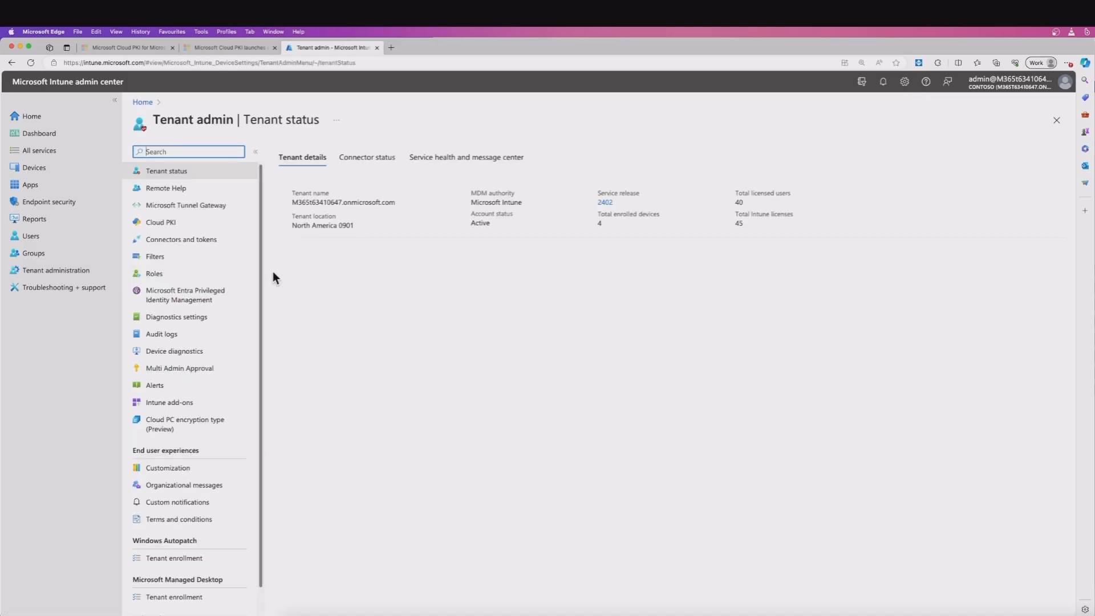
click(162, 223)
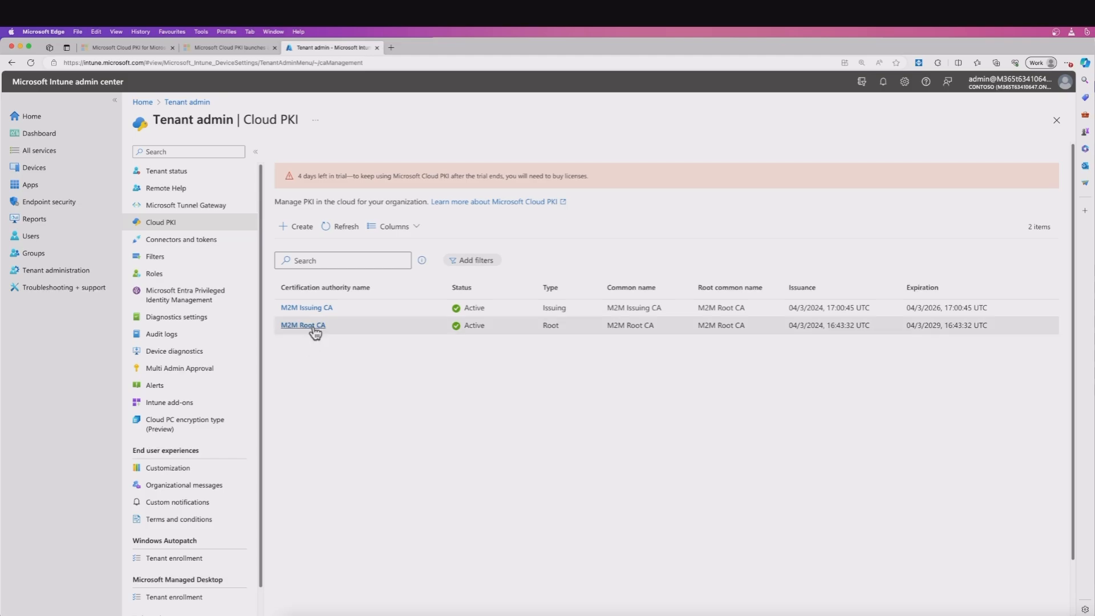
click(299, 227)
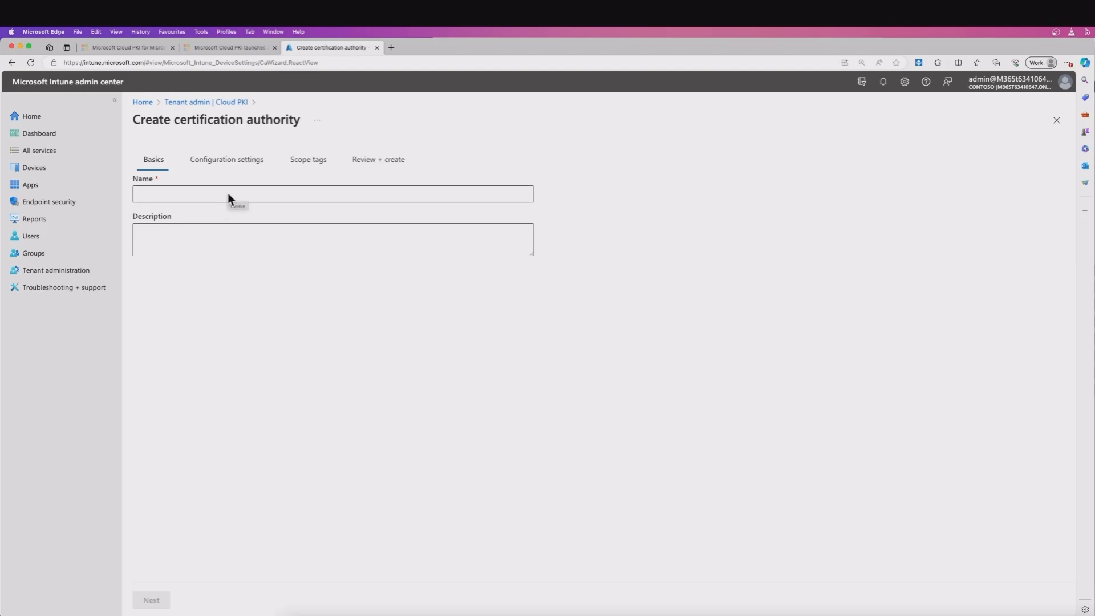
click(227, 196)
text(M2M Root CA)
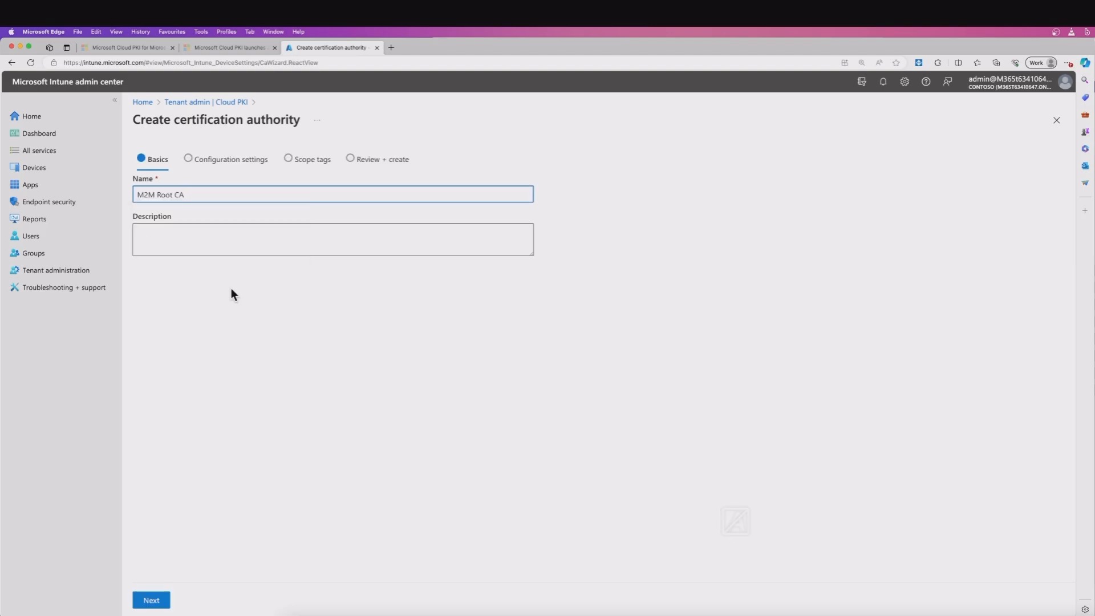
text(2)
click(151, 600)
Step: Set the certification authority's CA type to Root CA and its validity period to 5 years
scroll(807, 237, down, 2)
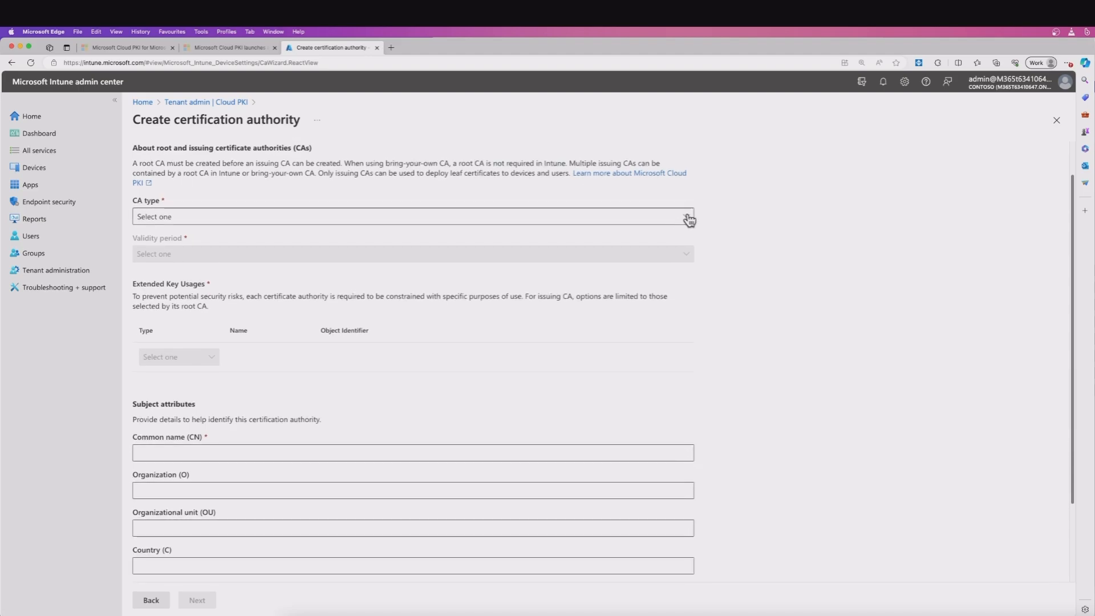
click(689, 218)
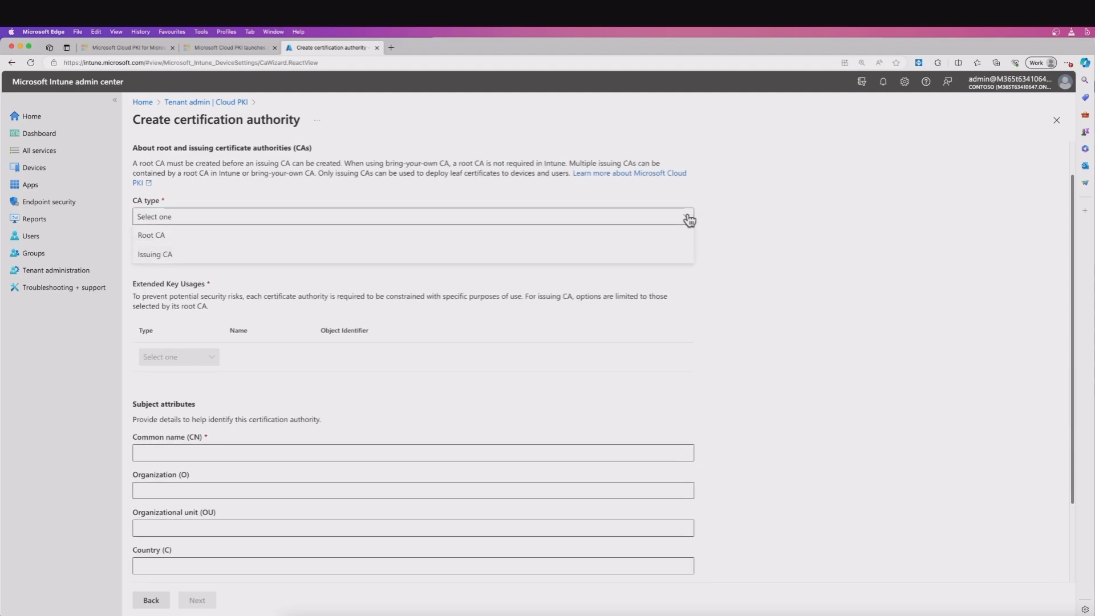
click(166, 236)
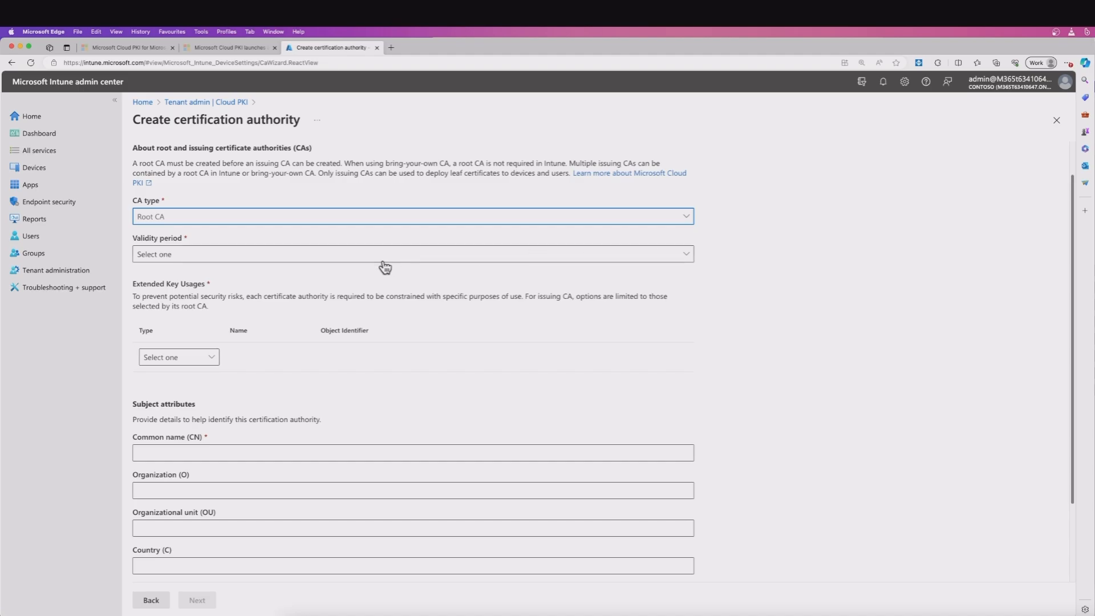
click(331, 255)
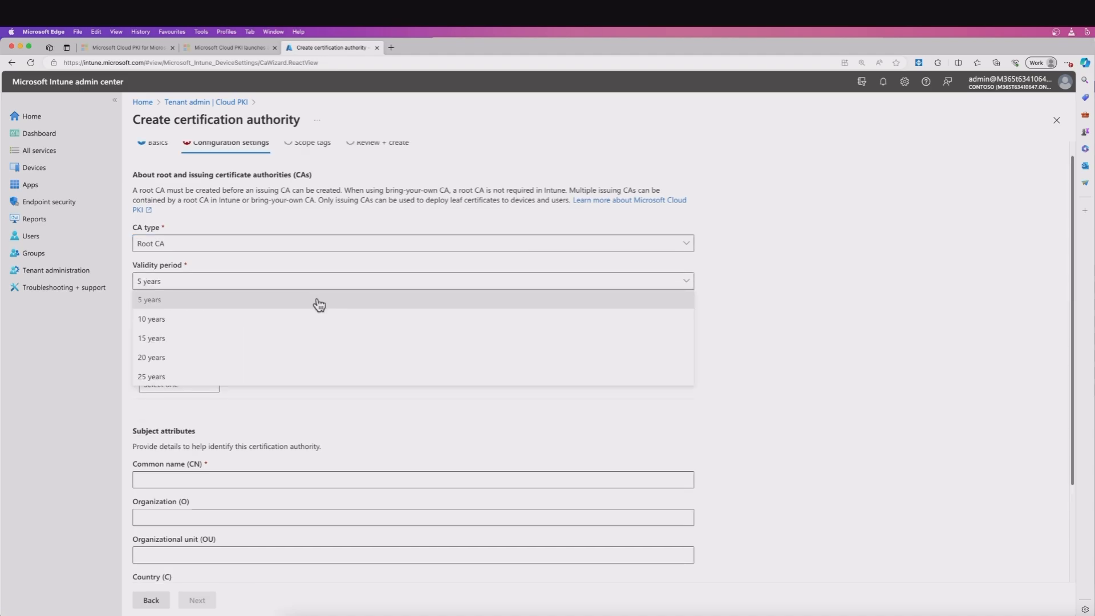
click(318, 302)
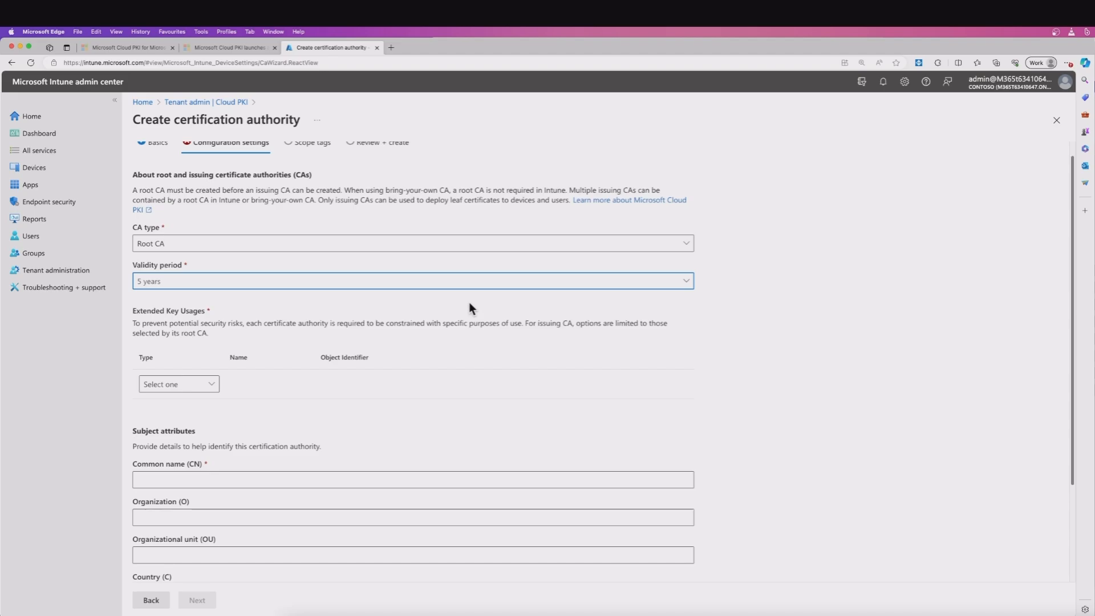
Step: Add Email protection as an extended key usage for the root CA
scroll(469, 303, down, 1)
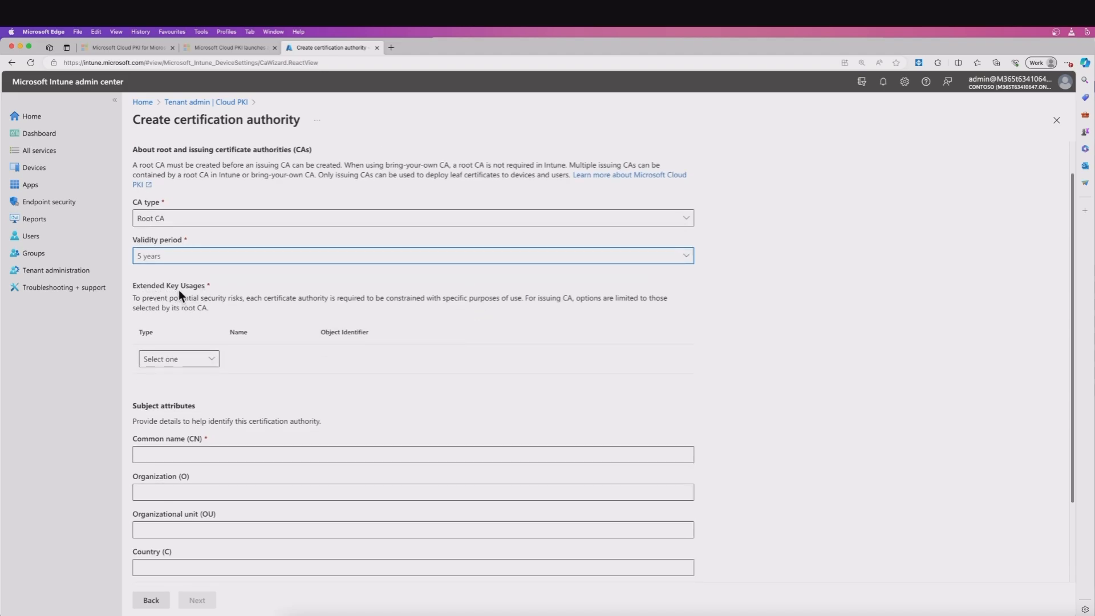
click(211, 362)
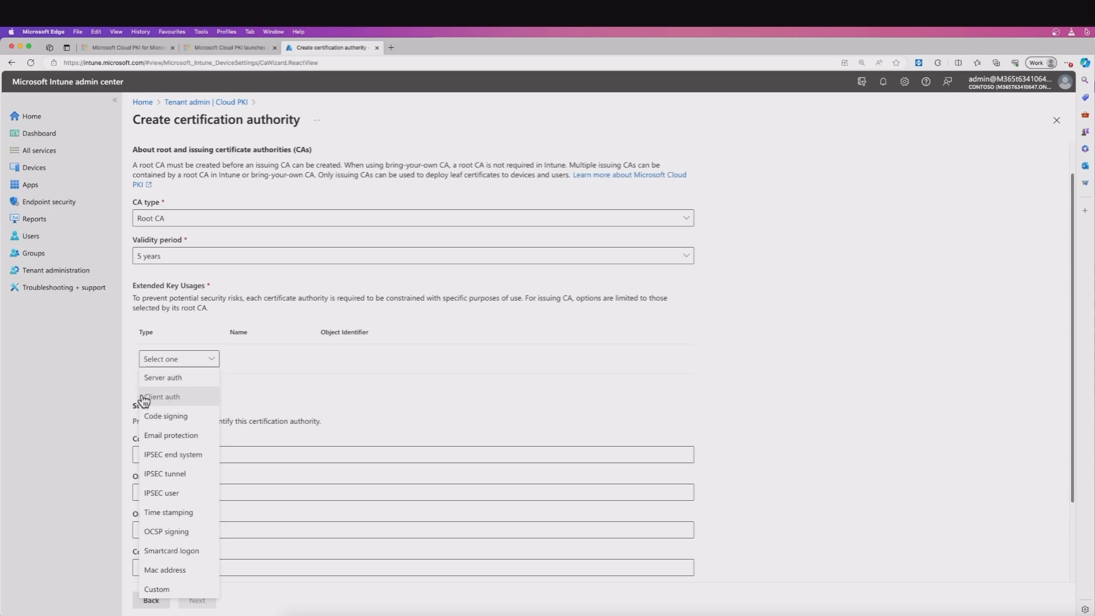
click(158, 438)
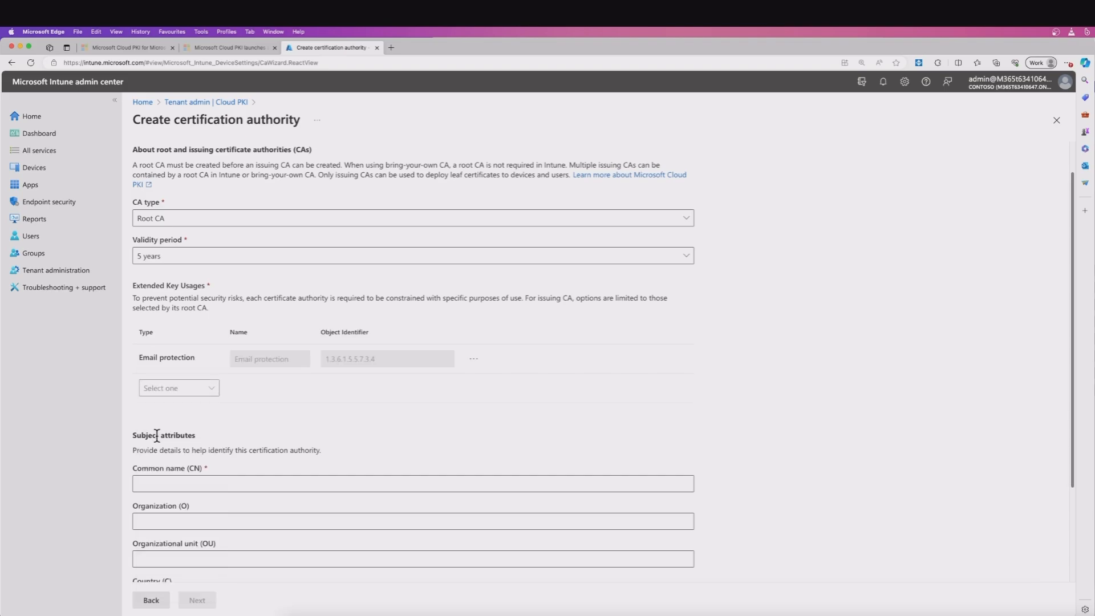
Step: Enter M2M Root CA2 as the common name in the root CA's subject attributes
scroll(502, 388, down, 3)
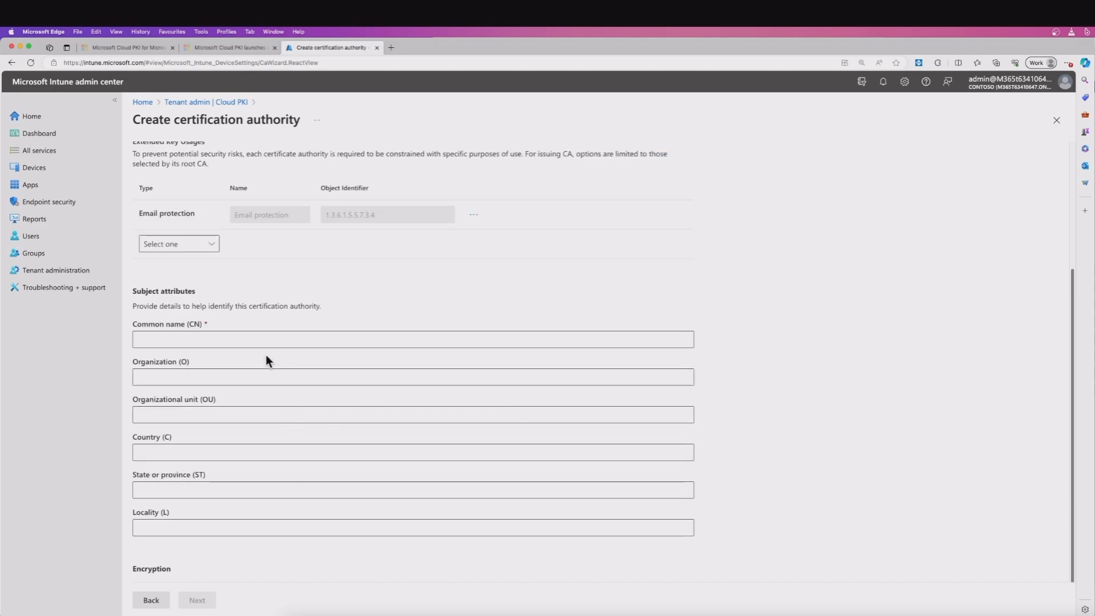
click(261, 336)
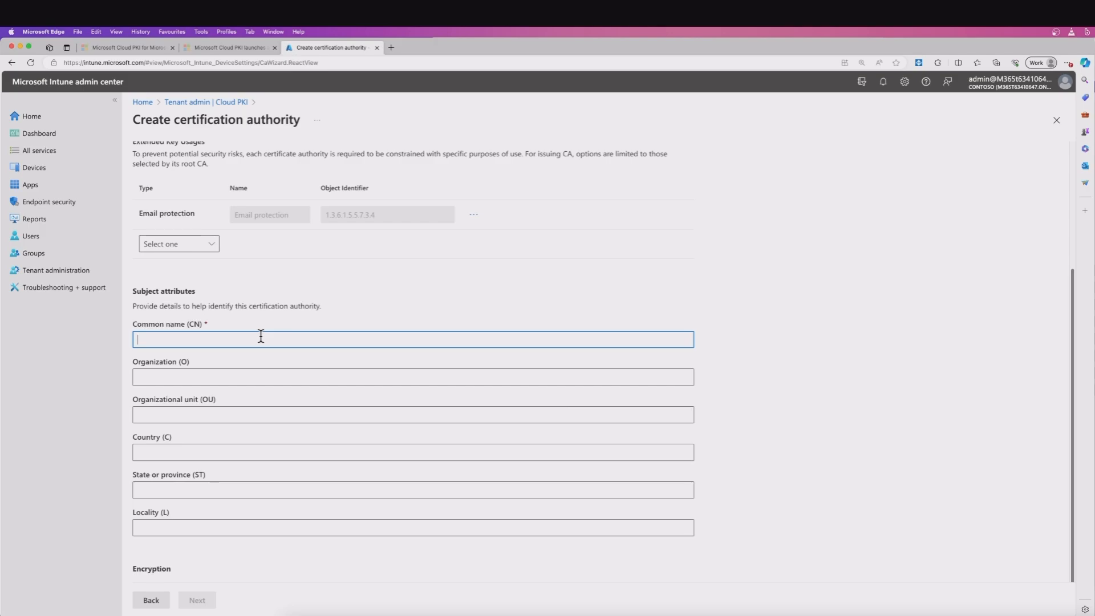
text(M2M)
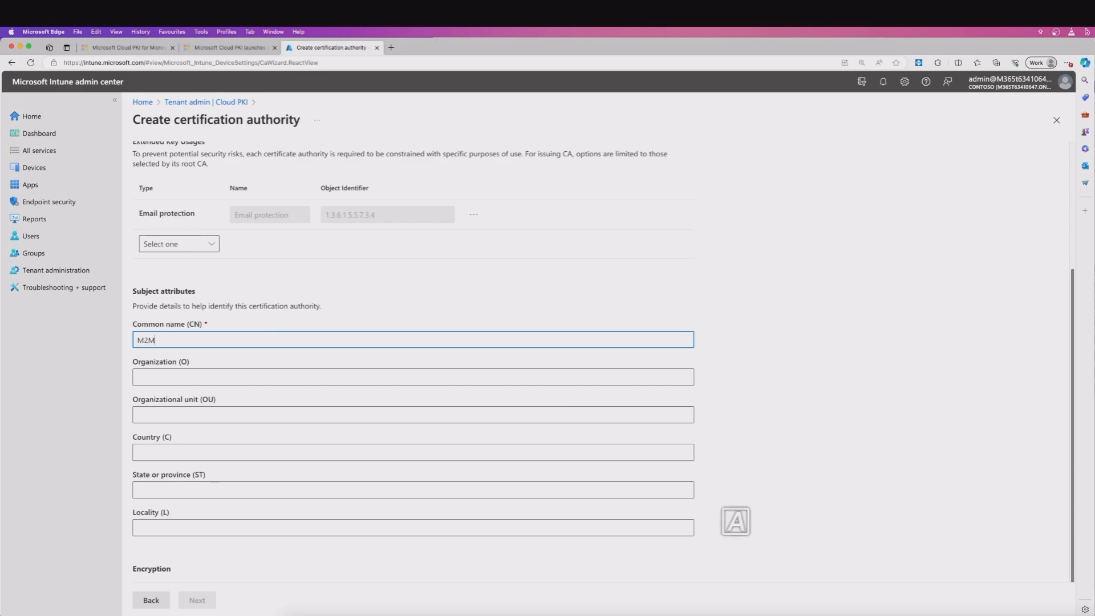
text( Root ca2)
key(BackSpace)
key(BackSpace)
key(BackSpace)
key(Caps_Lock)
text(CA2)
Step: Set the root CA's encryption key size and algorithm to RSA-2048 and SHA-256
scroll(369, 496, down, 1)
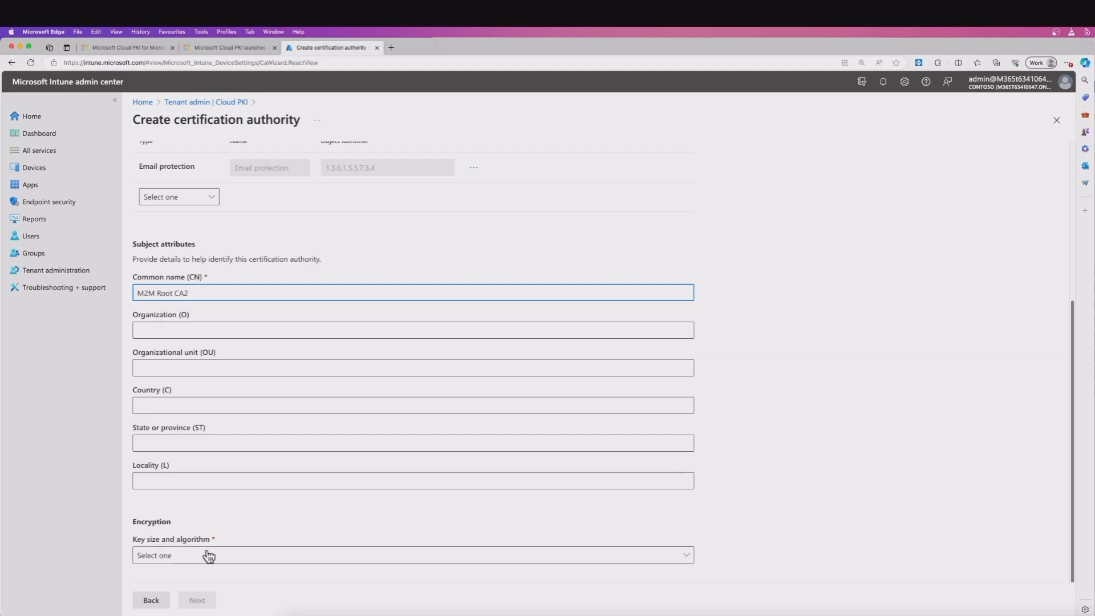
click(257, 557)
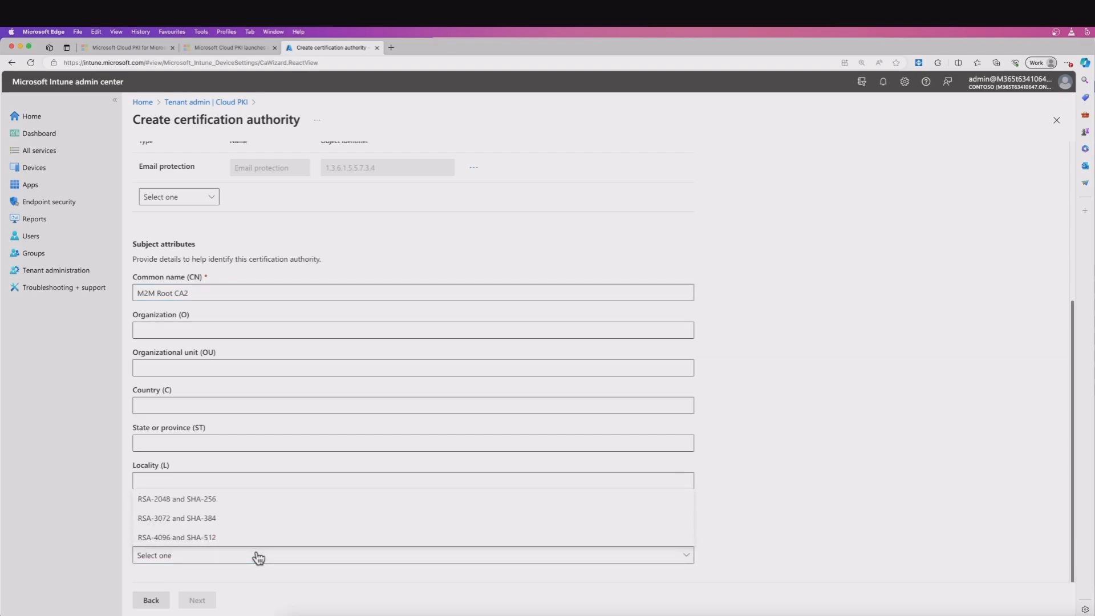
click(200, 502)
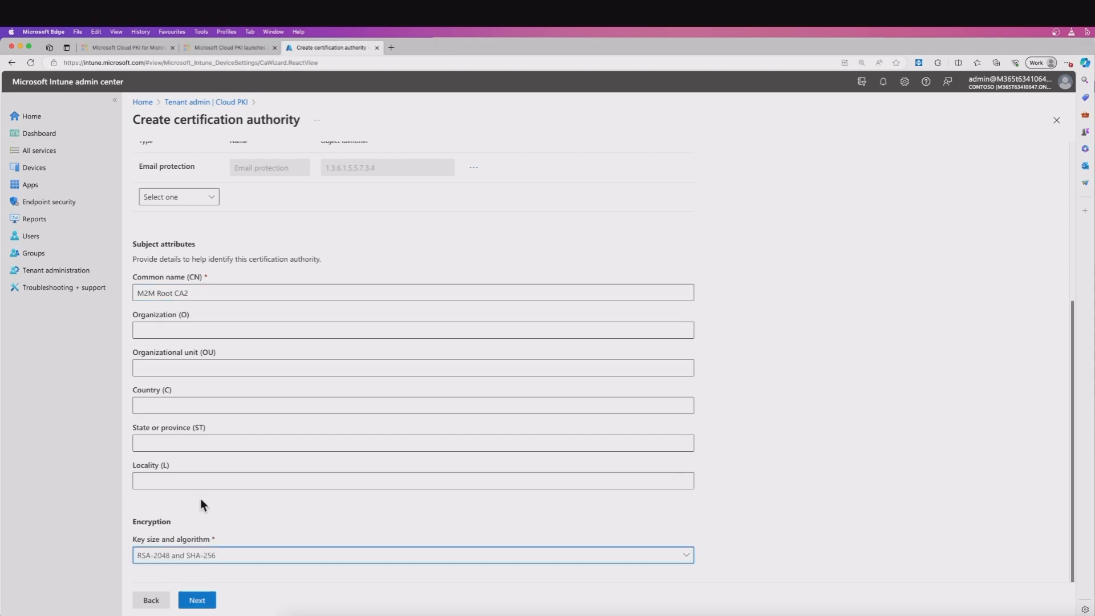
Step: Keep the Default scope tag and create the M2M Root CA2 certification authority
click(196, 600)
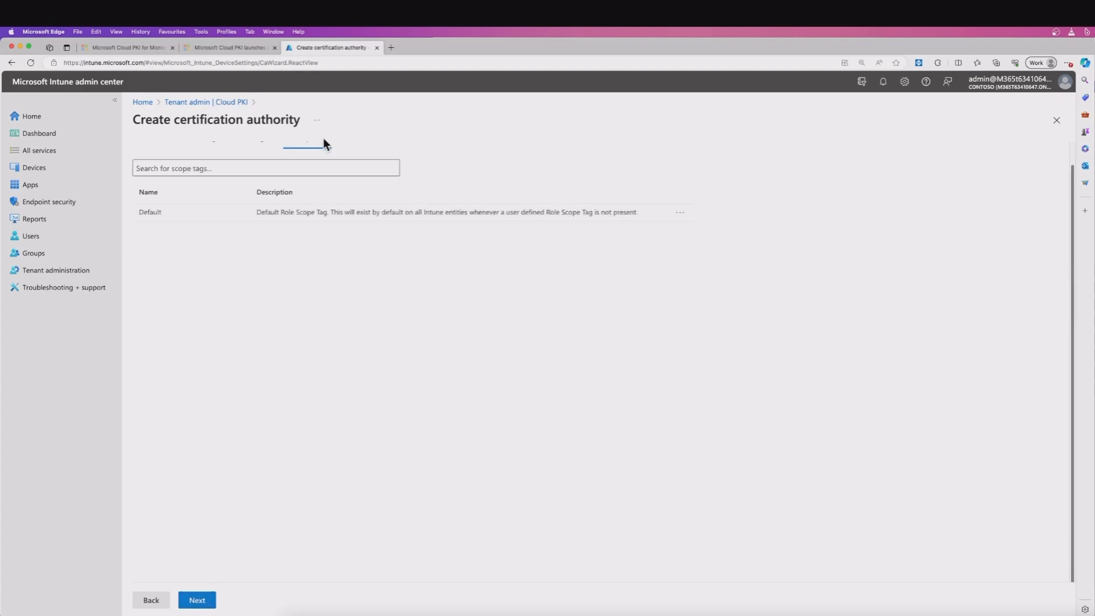
click(197, 600)
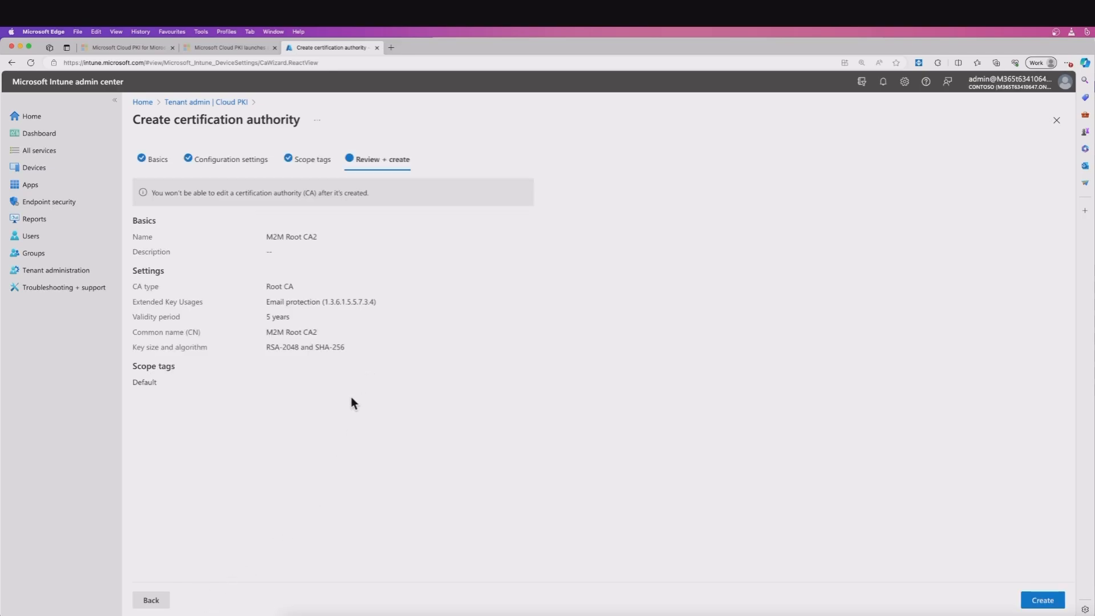
click(1039, 600)
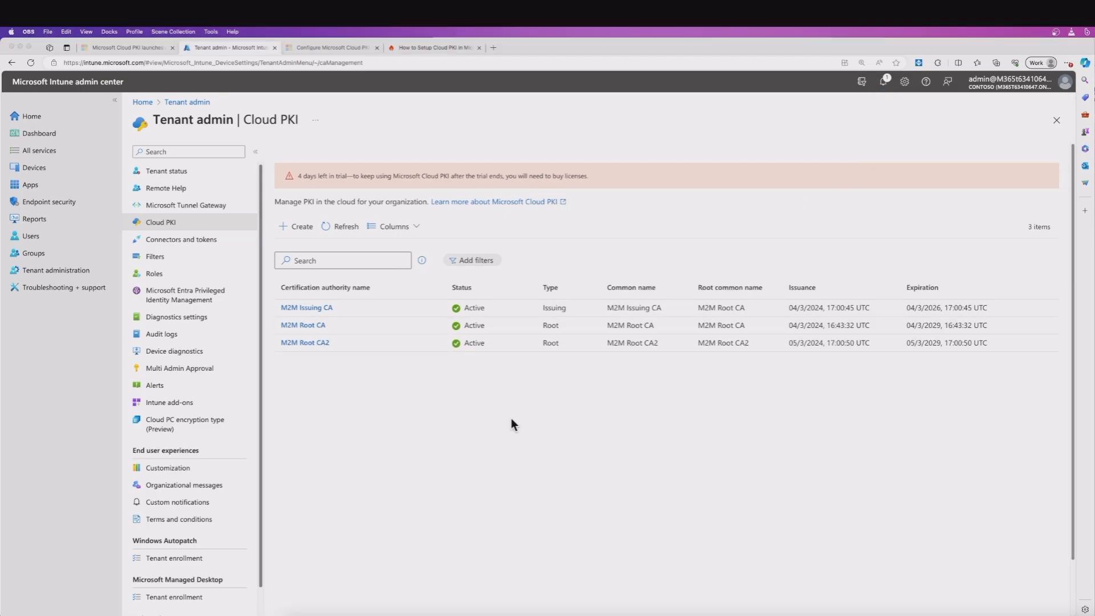
Step: Start another Cloud PKI certification authority named M2M Issuing CA2 and proceed to its configuration settings
click(328, 354)
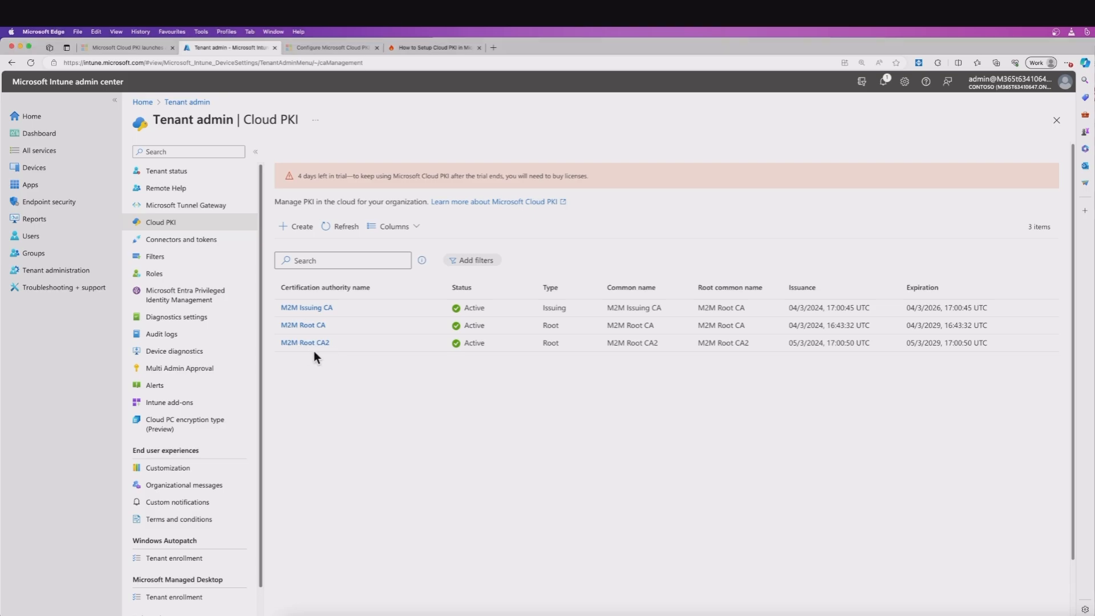
click(302, 228)
click(262, 195)
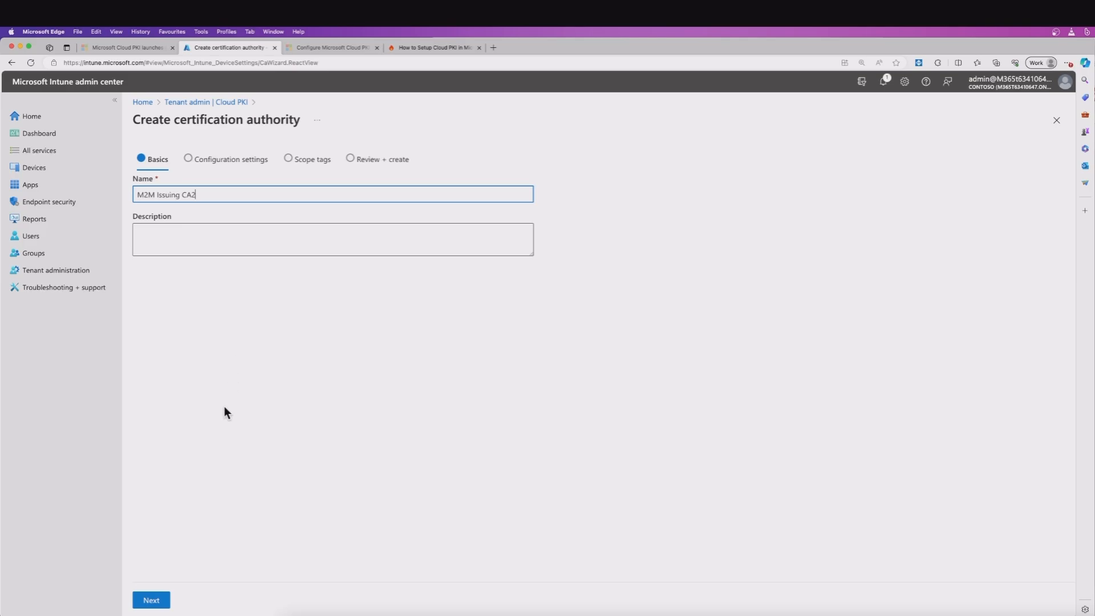
click(155, 601)
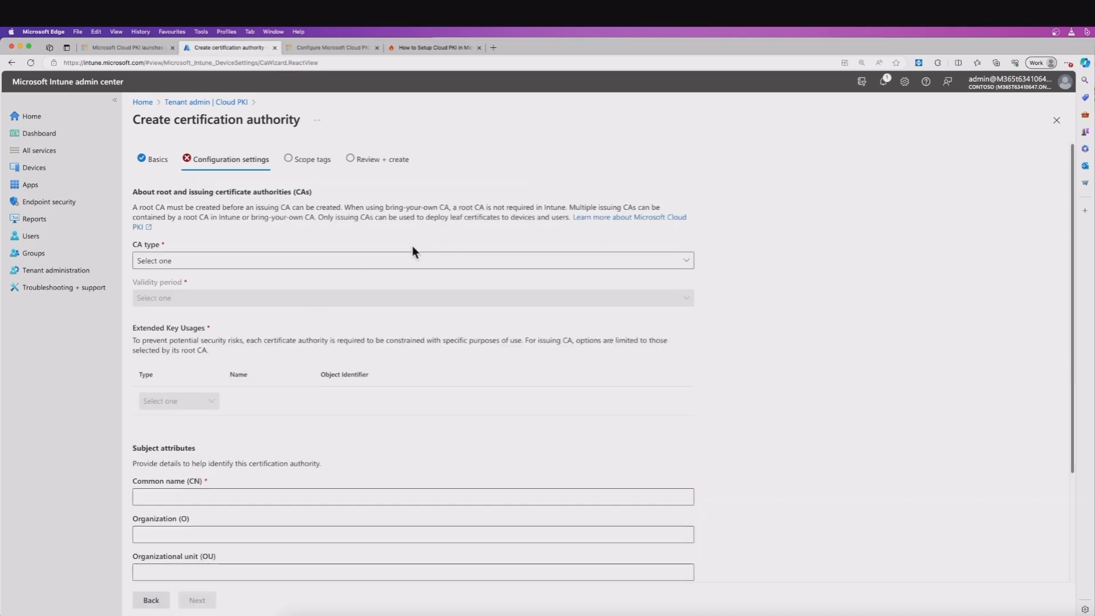
Step: Set the CA type to Issuing CA with Intune as root CA source and M2M Root CA2 as its root CA
scroll(383, 245, down, 1)
click(296, 251)
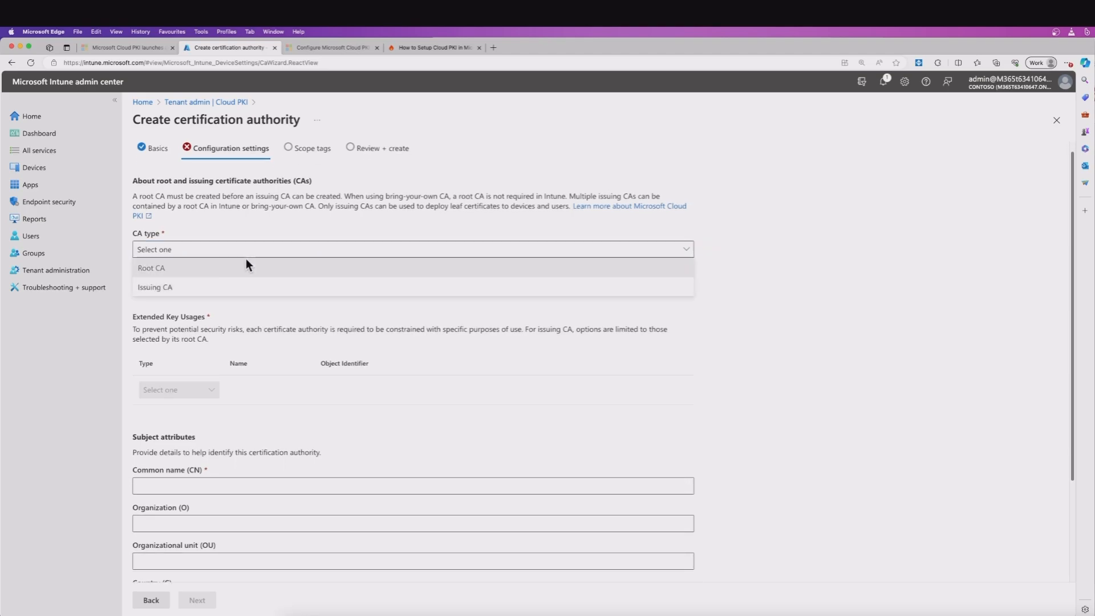
click(170, 287)
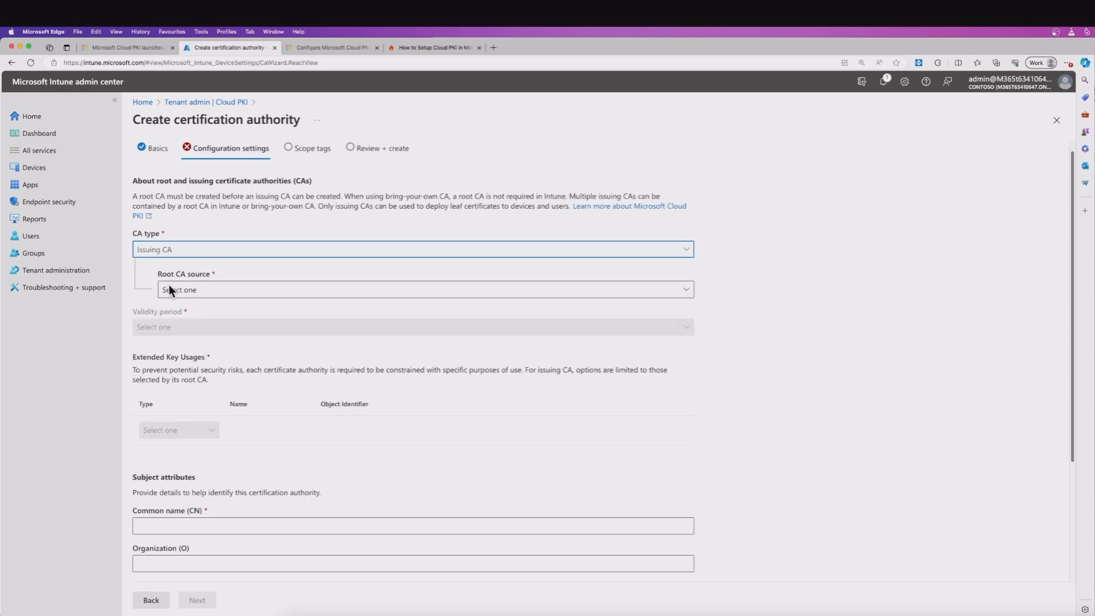
click(273, 292)
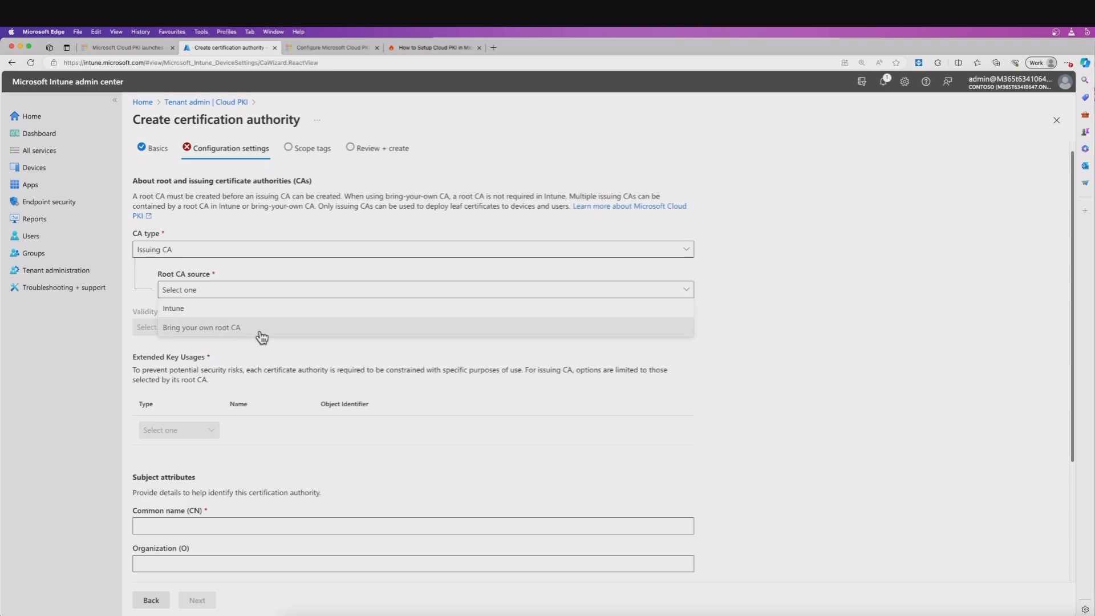
click(222, 311)
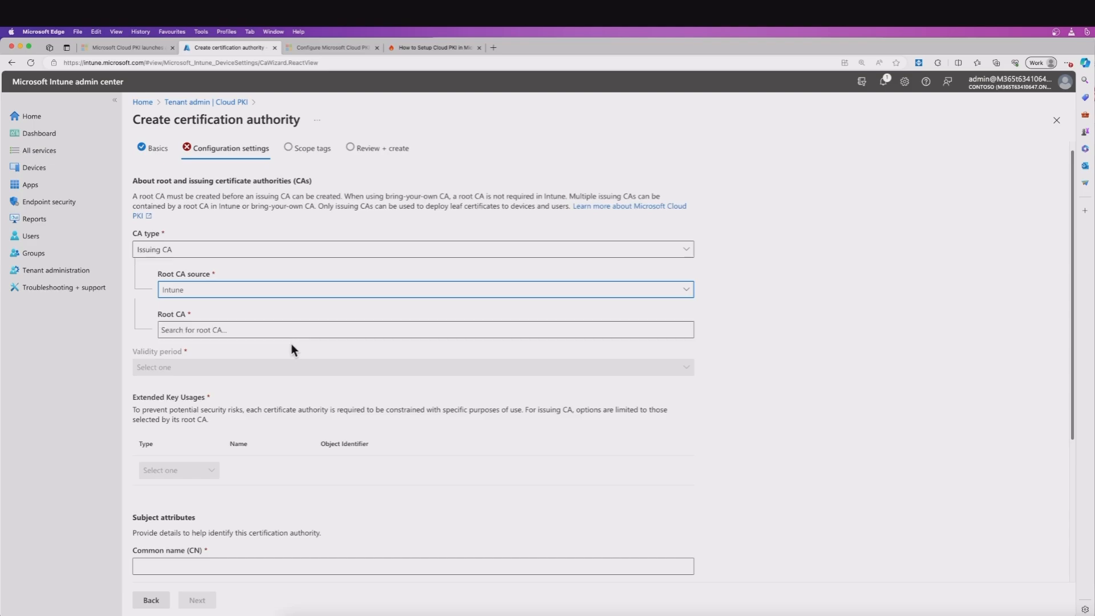
click(257, 331)
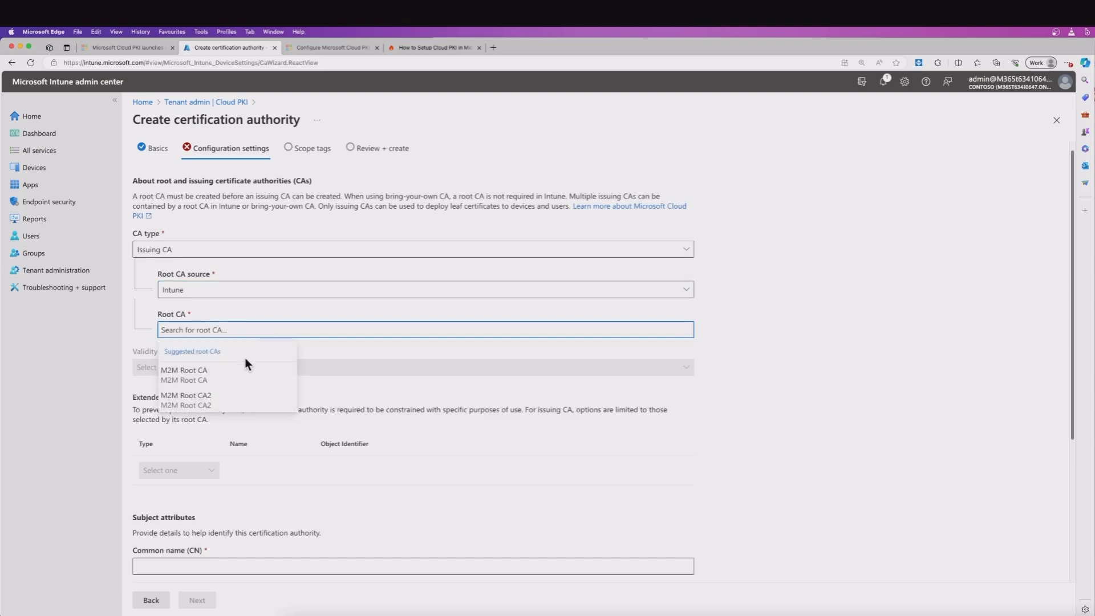
click(198, 402)
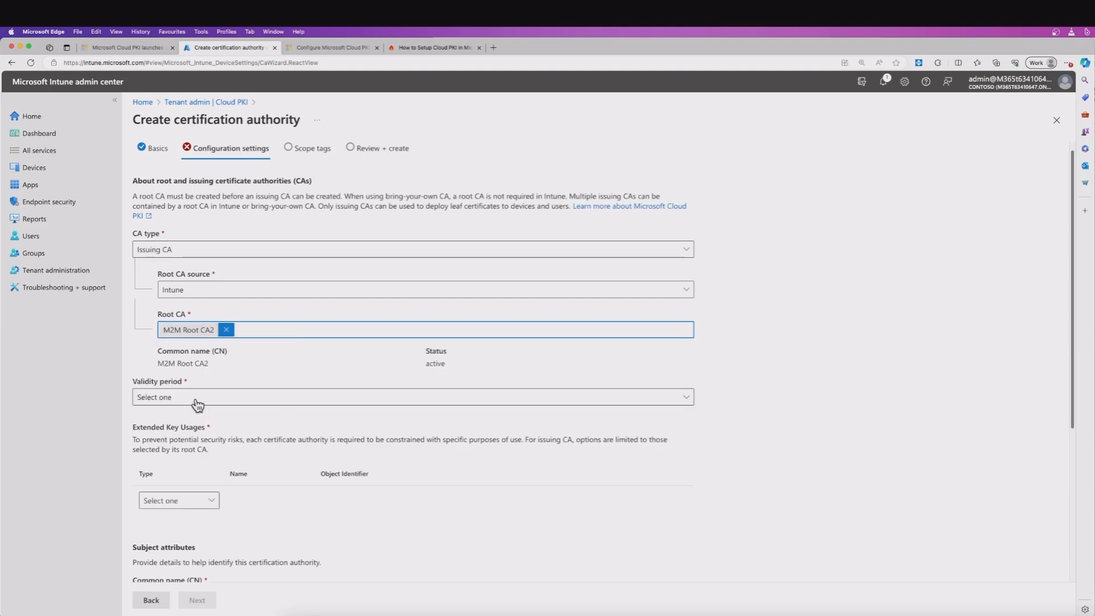
Step: Set the issuing CA's validity period to 2 years and add Email protection as its extended key usage
click(255, 402)
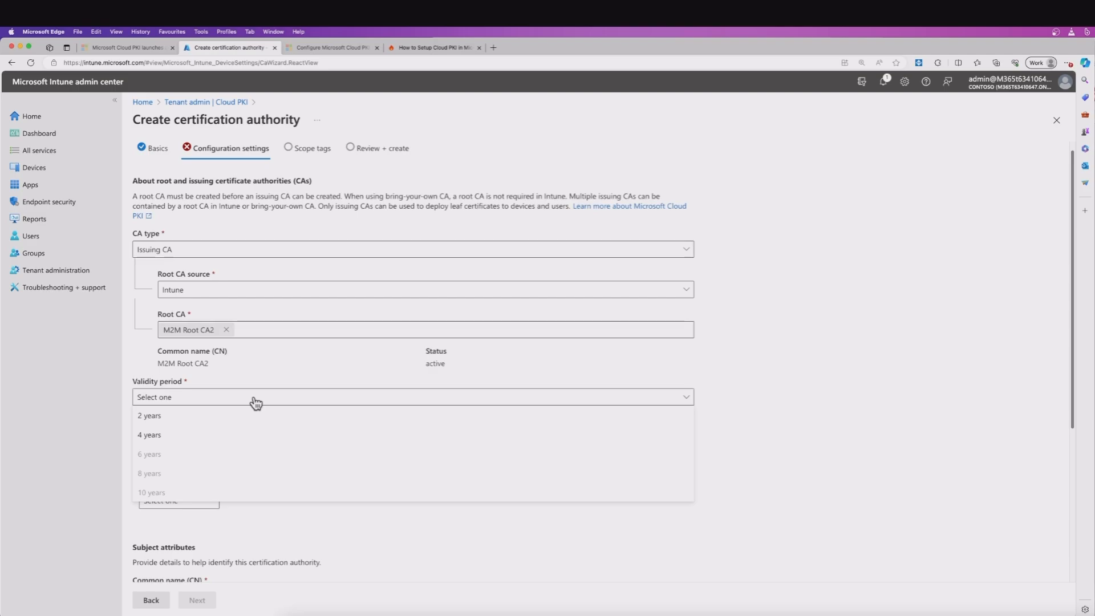
click(176, 420)
scroll(388, 412, down, 3)
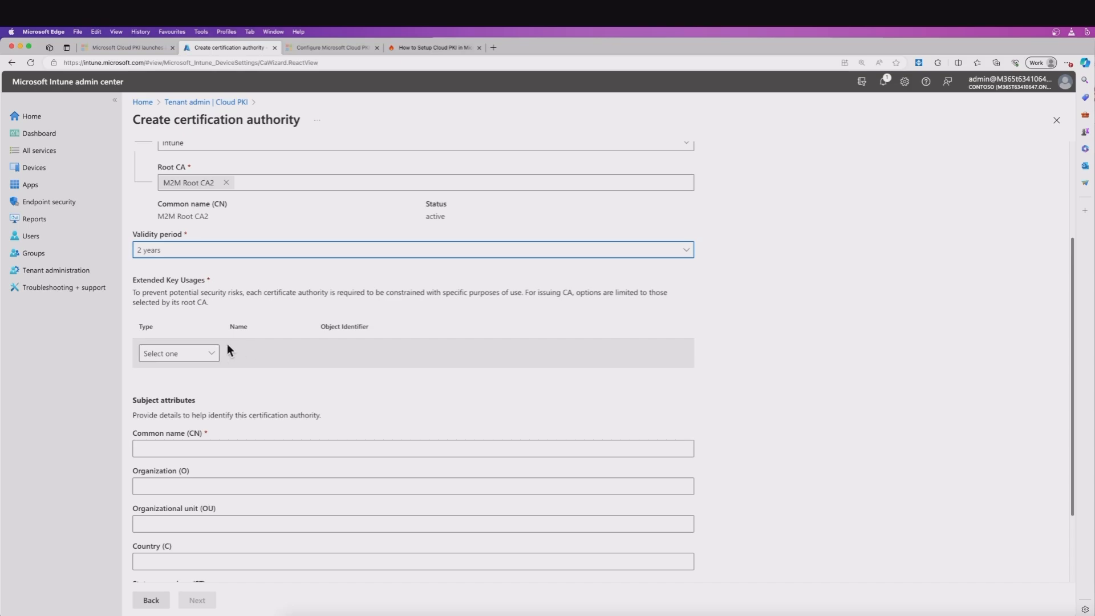
click(212, 360)
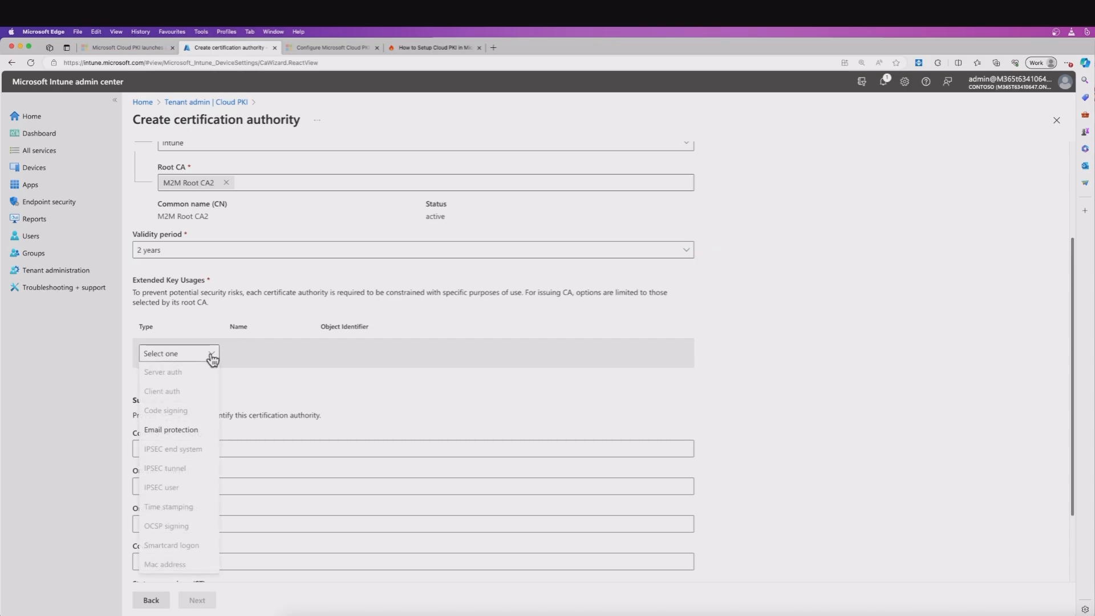
click(191, 437)
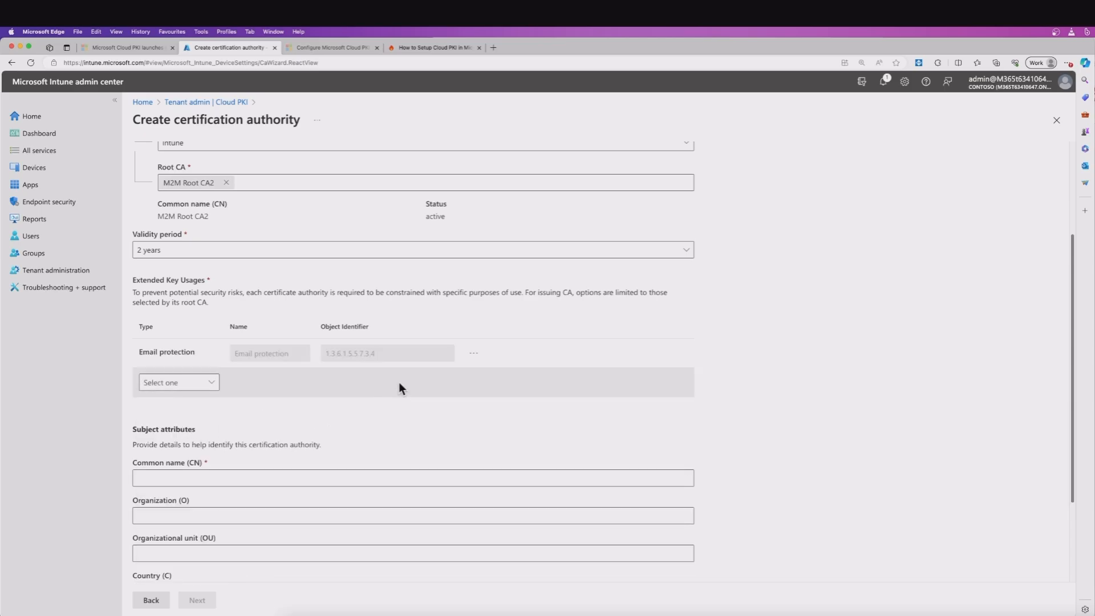
Step: Enter M2M Issuing CA2 as the common name in the issuing CA's subject attributes
scroll(399, 388, down, 2)
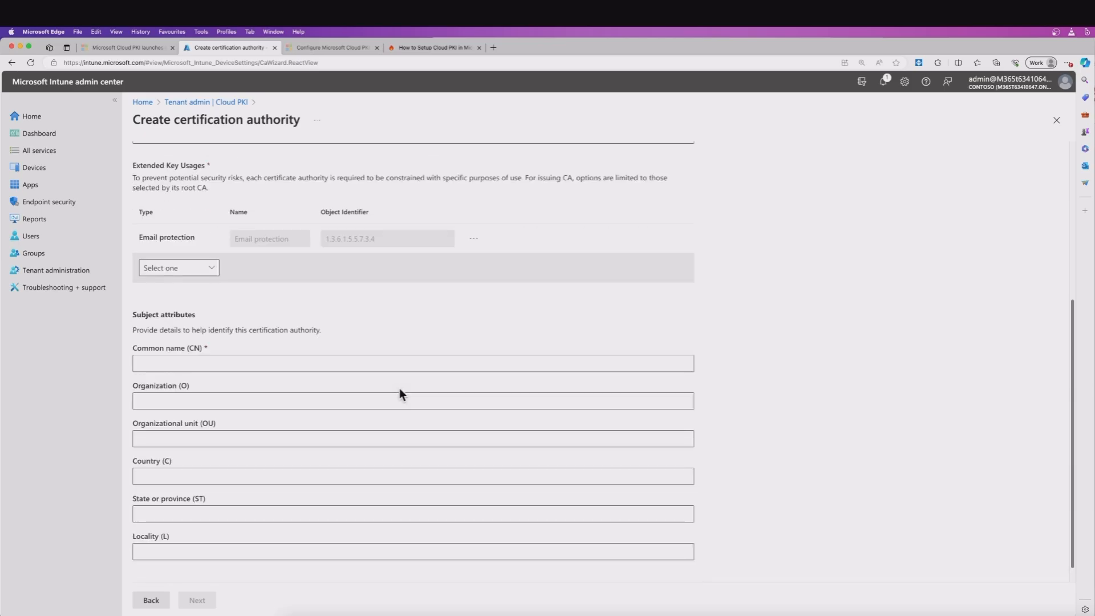
click(221, 363)
text(M2M Issuing CA2)
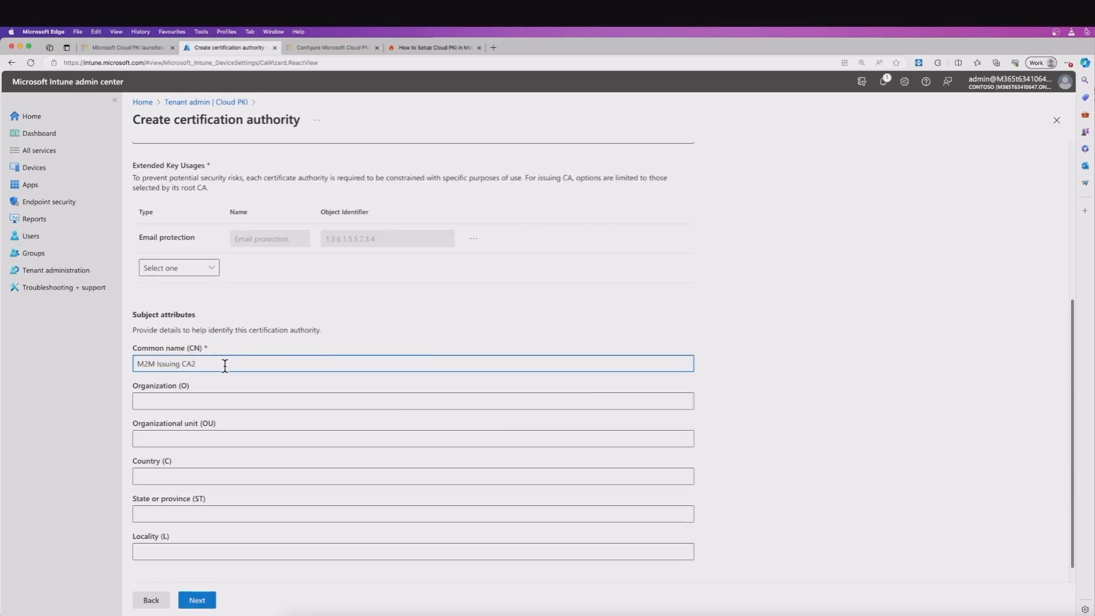
Step: Keep the Default scope tag and create the M2M Issuing CA2 certification authority
scroll(259, 369, down, 3)
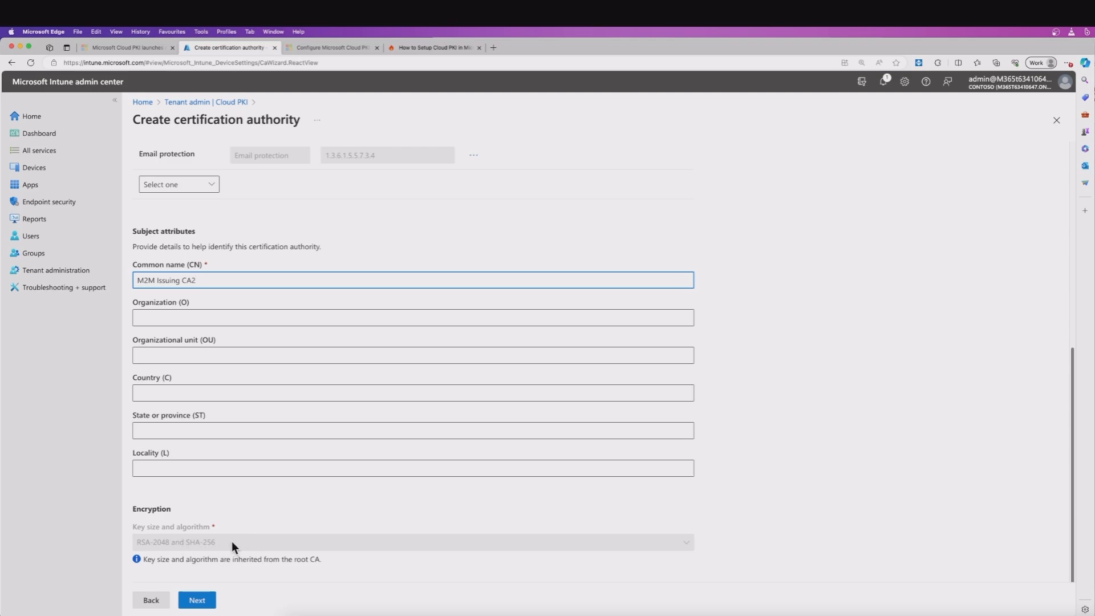
click(197, 600)
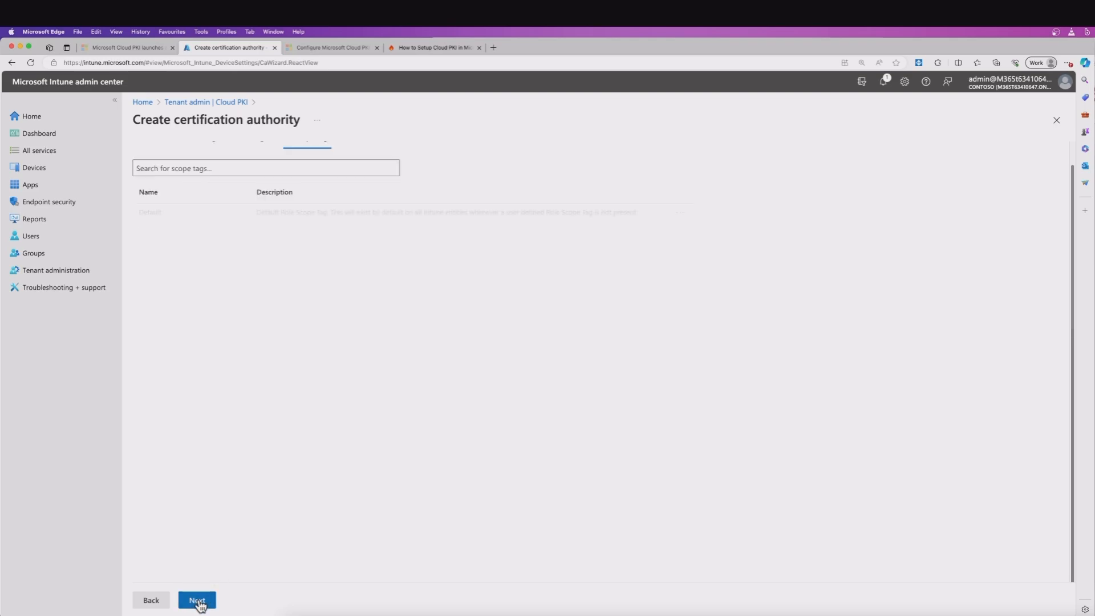
click(197, 600)
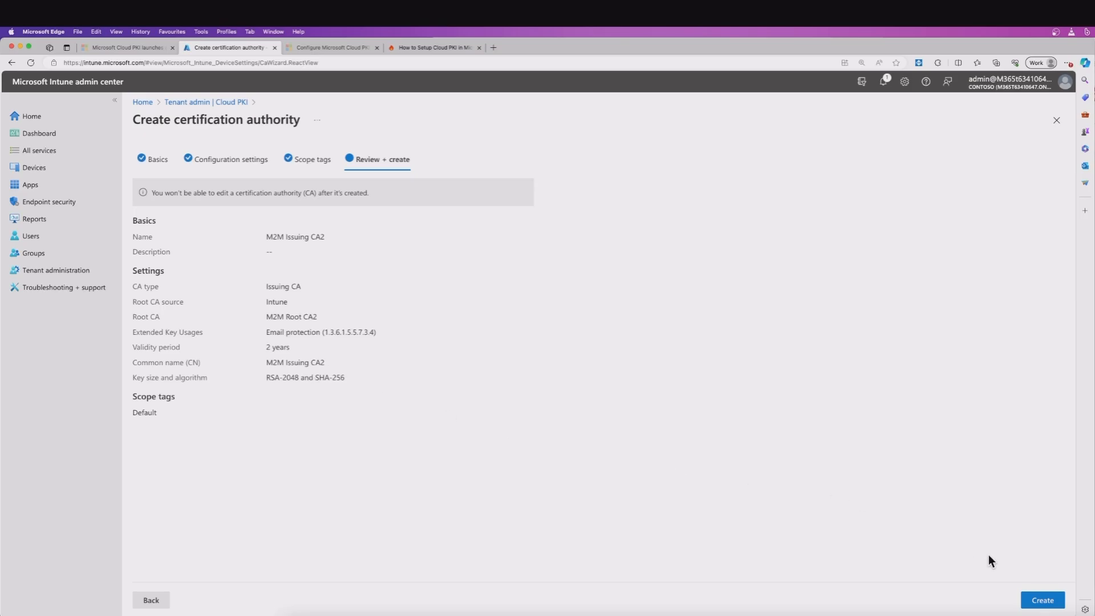
click(1042, 601)
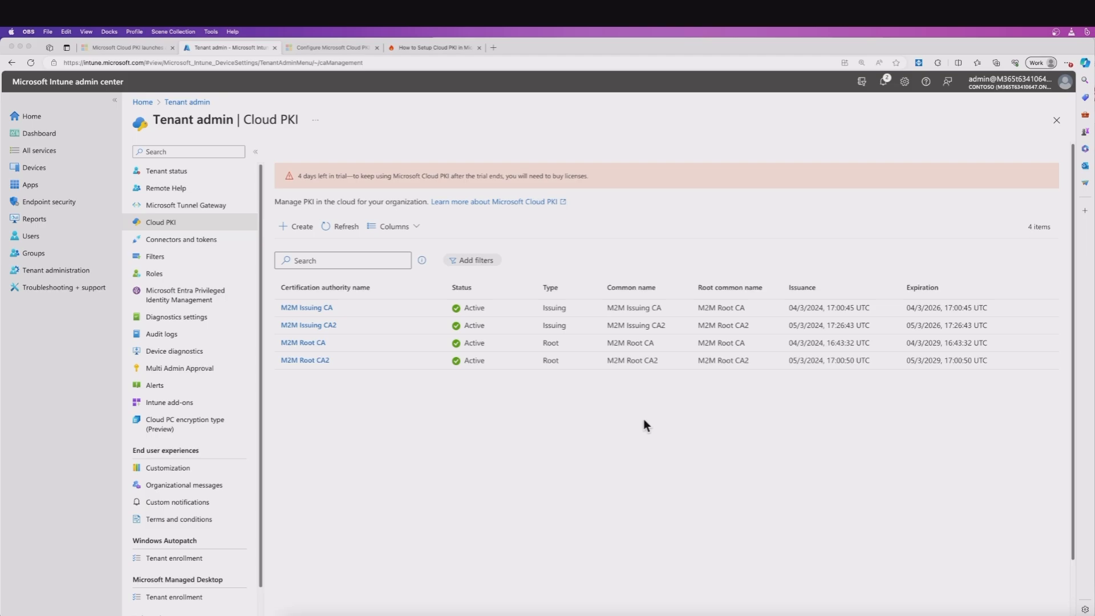
Step: Download the certificates of M2M Root CA2 and M2M Issuing CA2 from their certification authority details
click(311, 361)
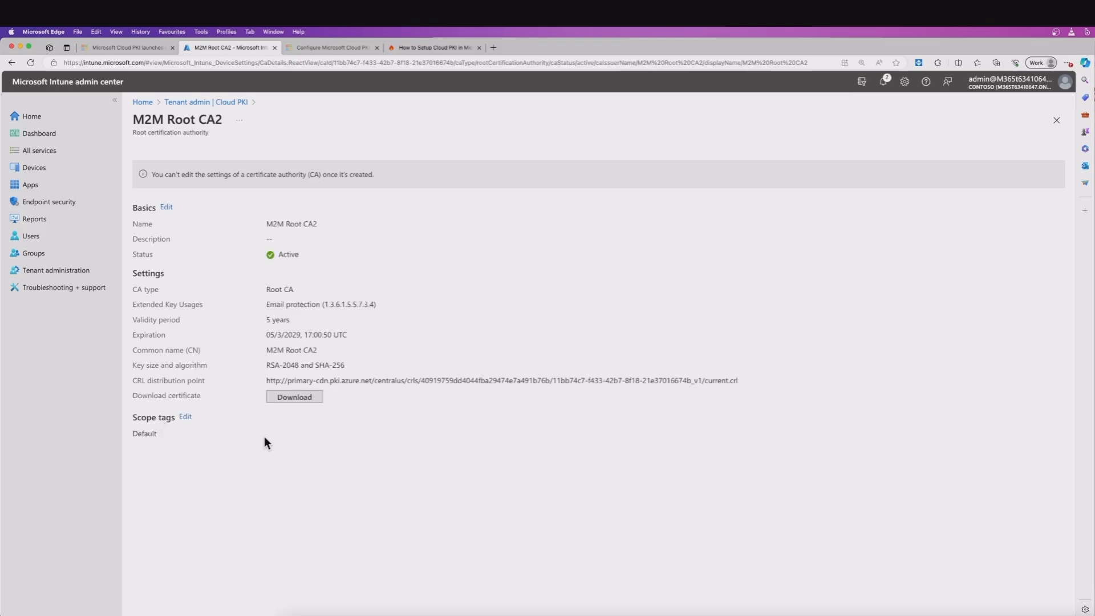
click(298, 402)
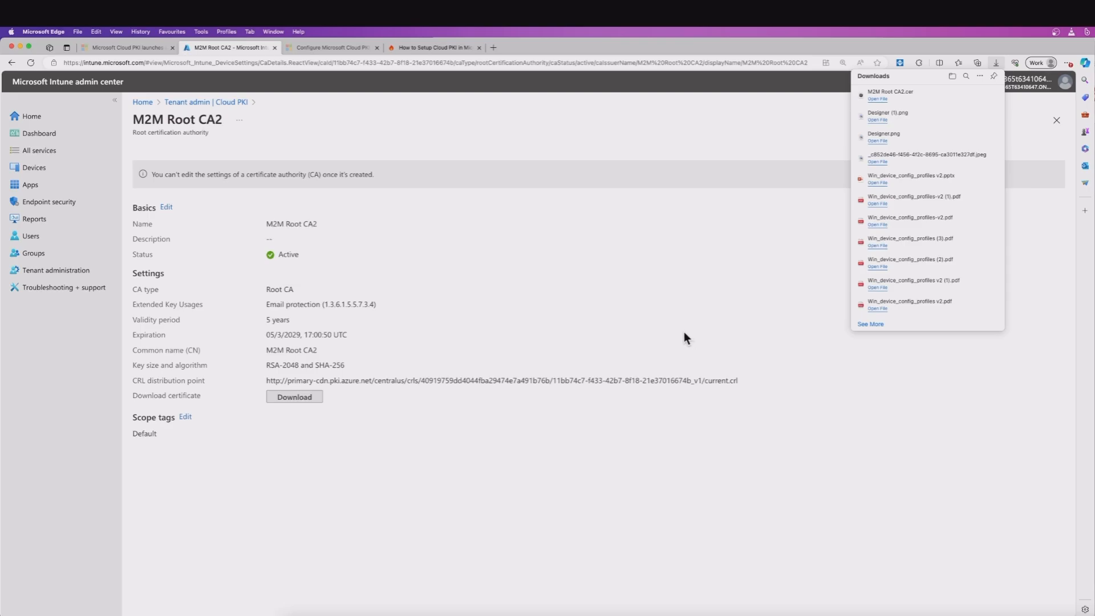
click(207, 102)
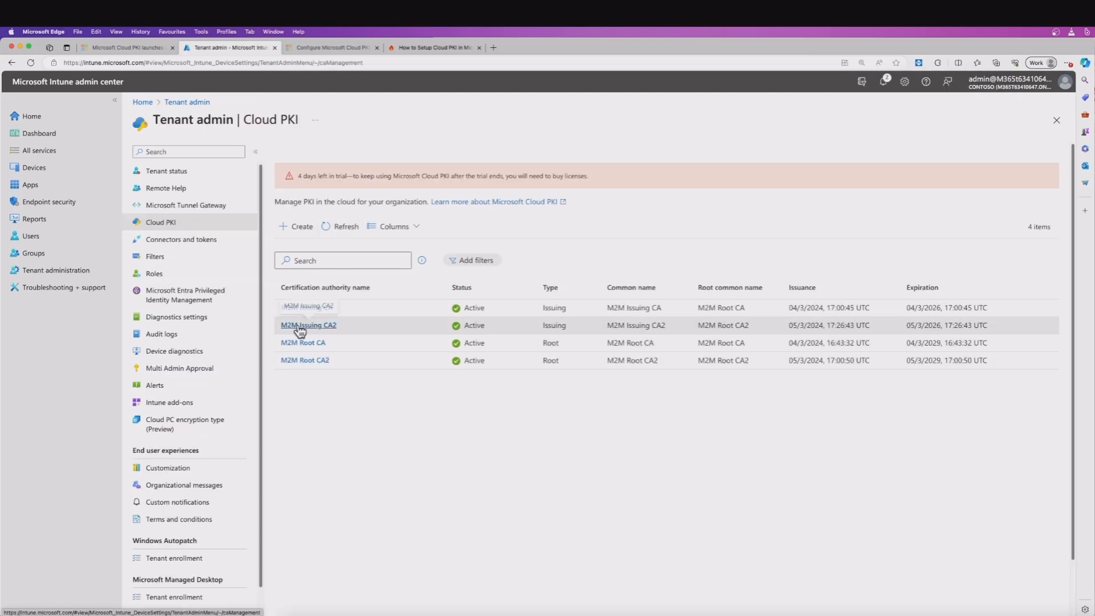
click(325, 330)
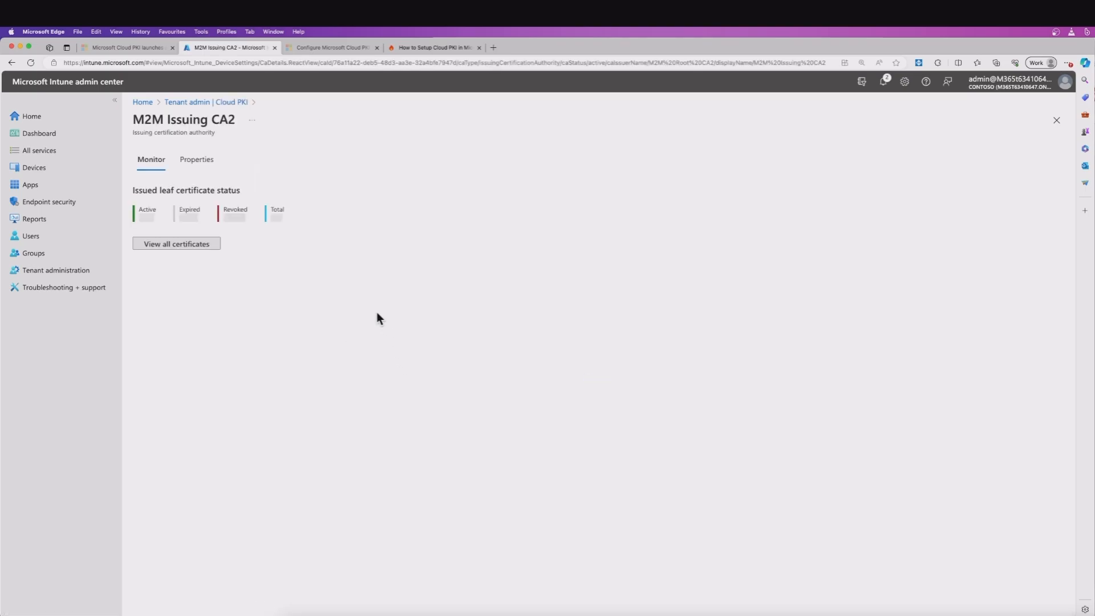
click(197, 160)
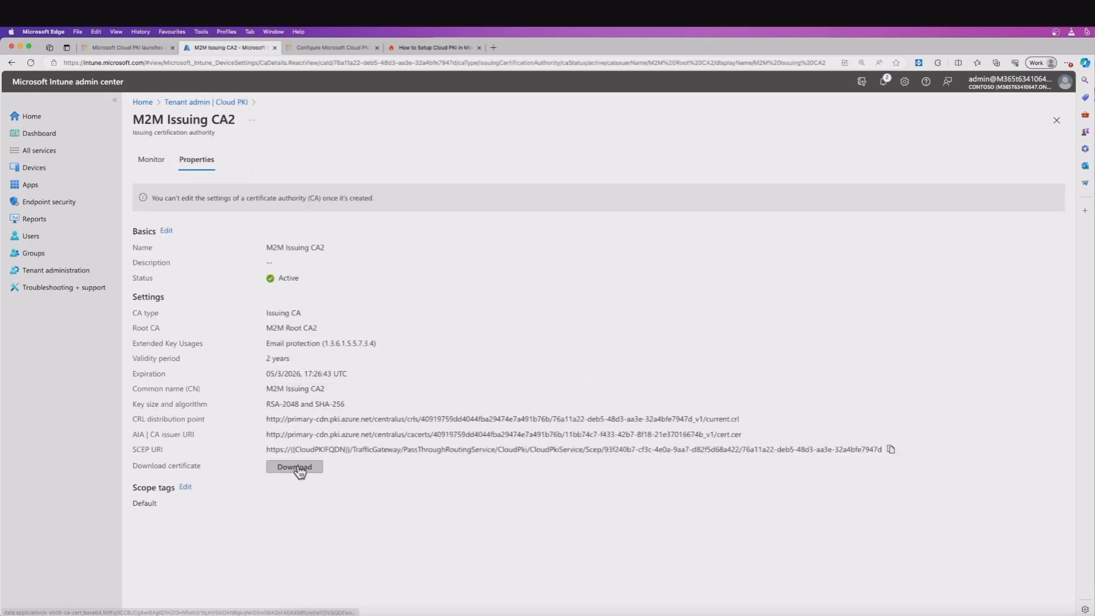
click(296, 468)
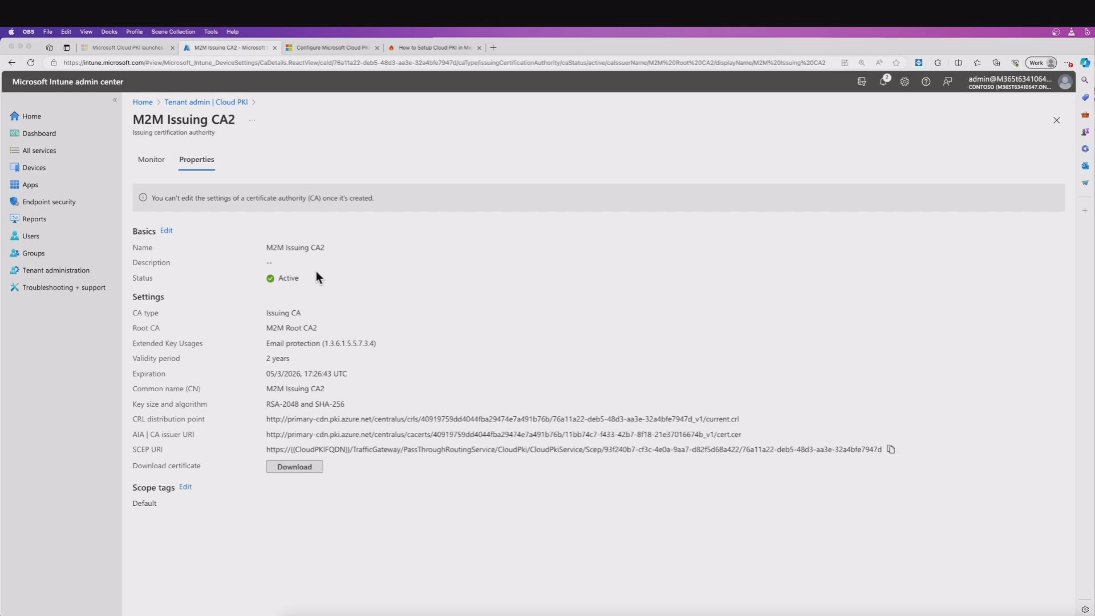
Step: Start a new device configuration policy for Windows 10 and later from the Trusted certificate template
click(47, 167)
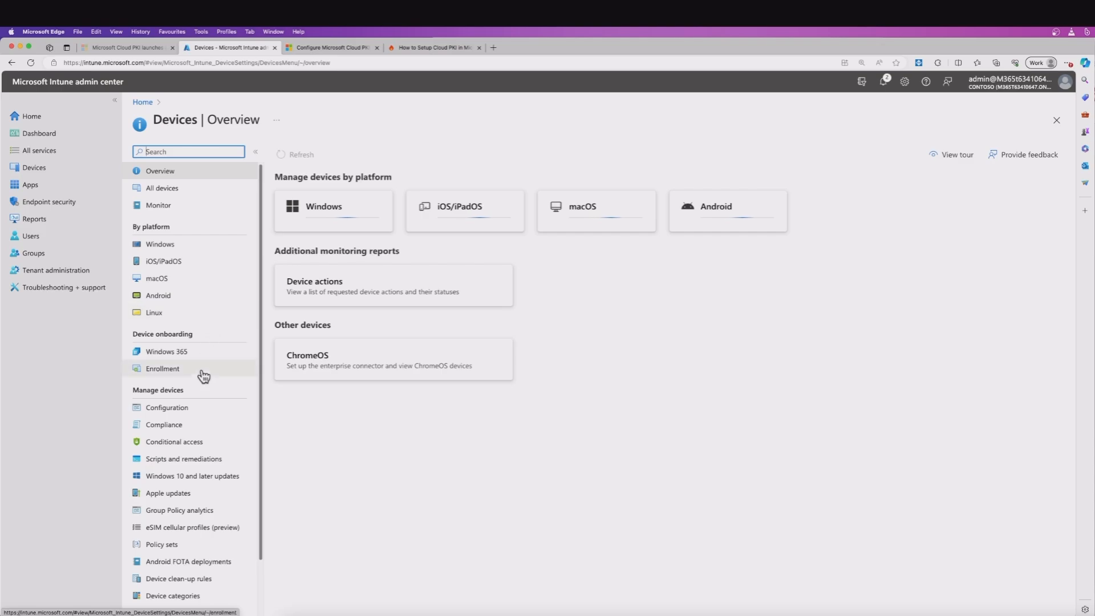
click(203, 407)
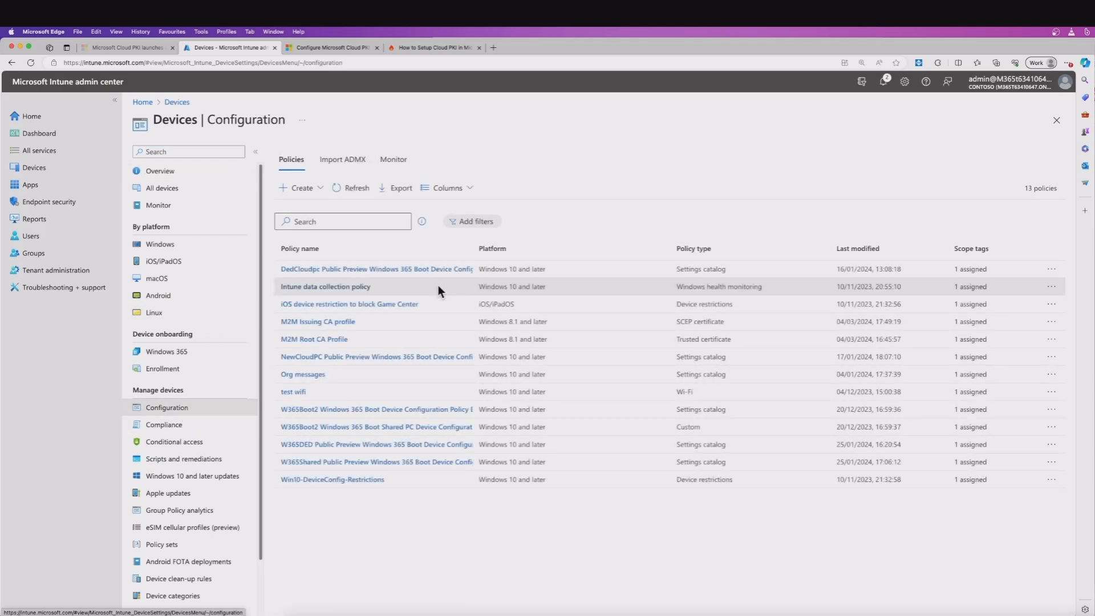
click(299, 188)
click(320, 211)
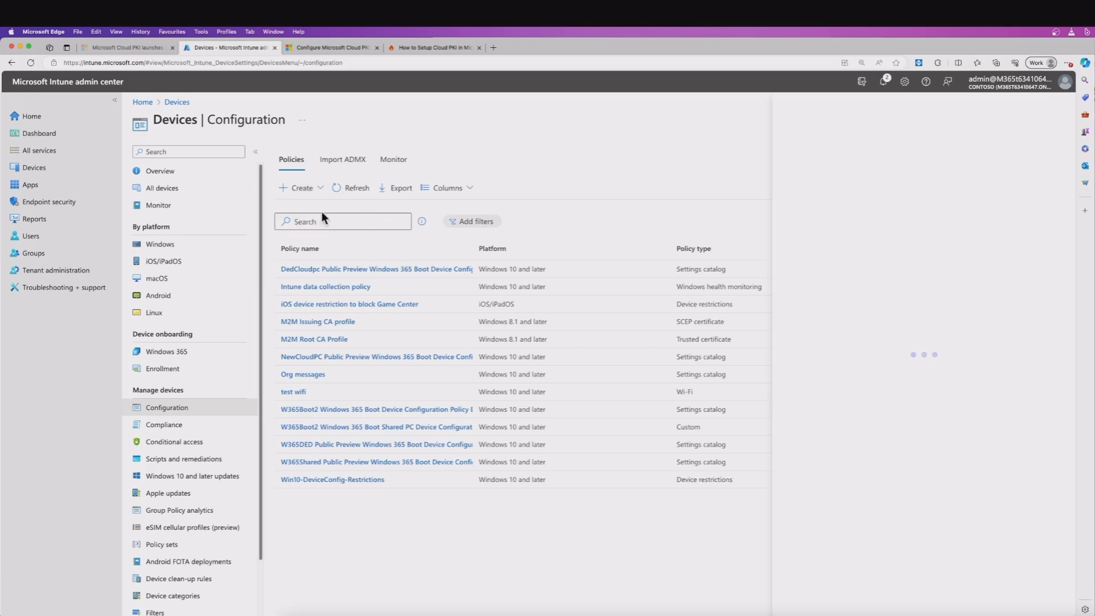
click(828, 157)
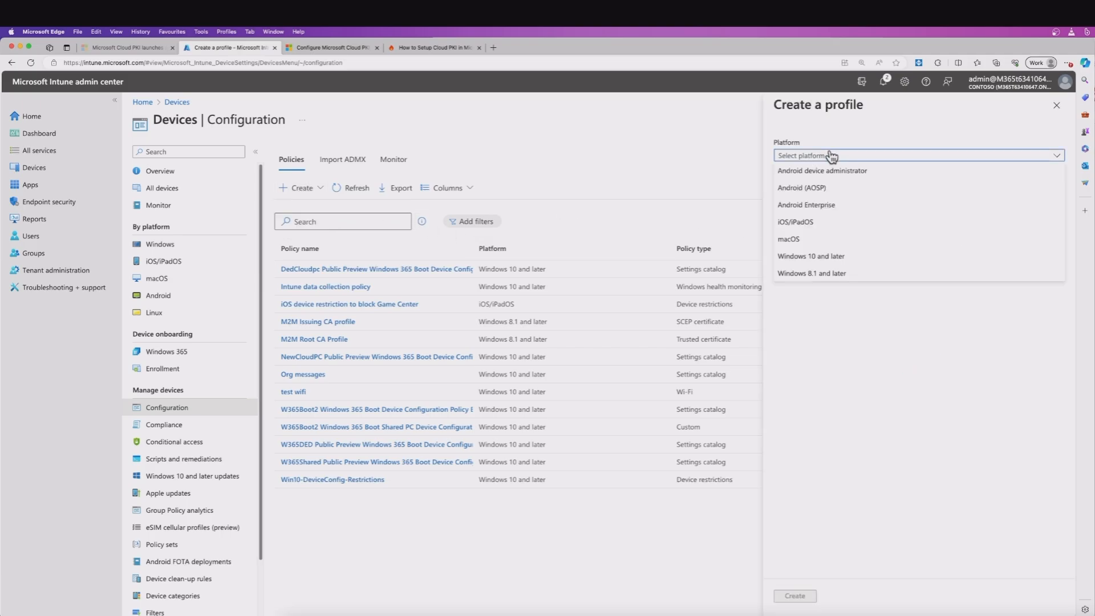
click(813, 256)
click(810, 188)
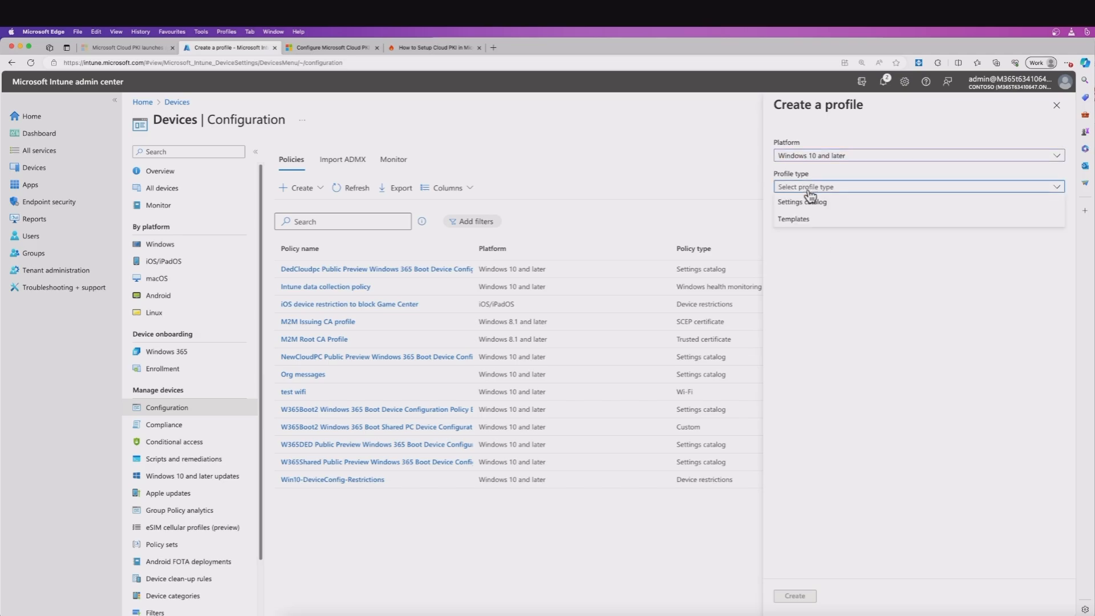
click(804, 223)
scroll(820, 354, down, 5)
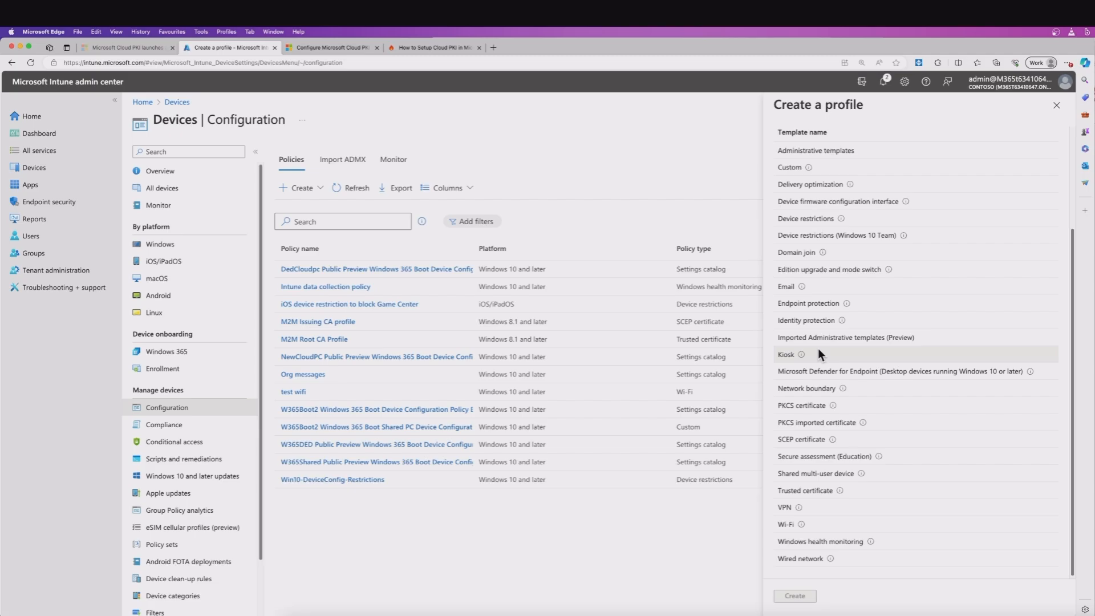
click(819, 491)
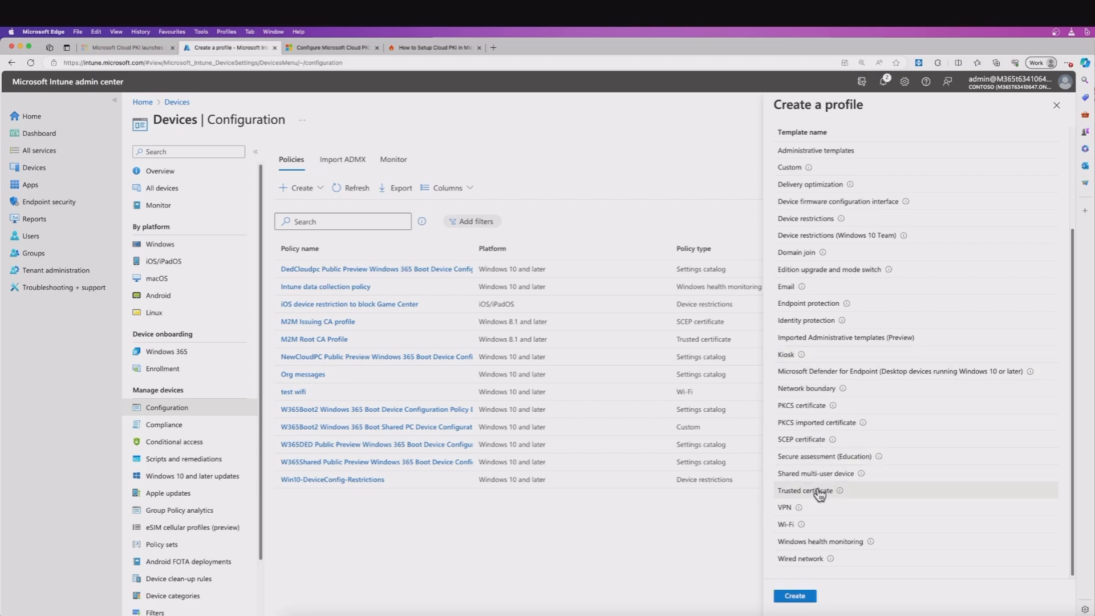
click(795, 596)
Step: Name the trusted certificate profile Deploy Issuing CA2 and proceed to its configuration settings
click(308, 183)
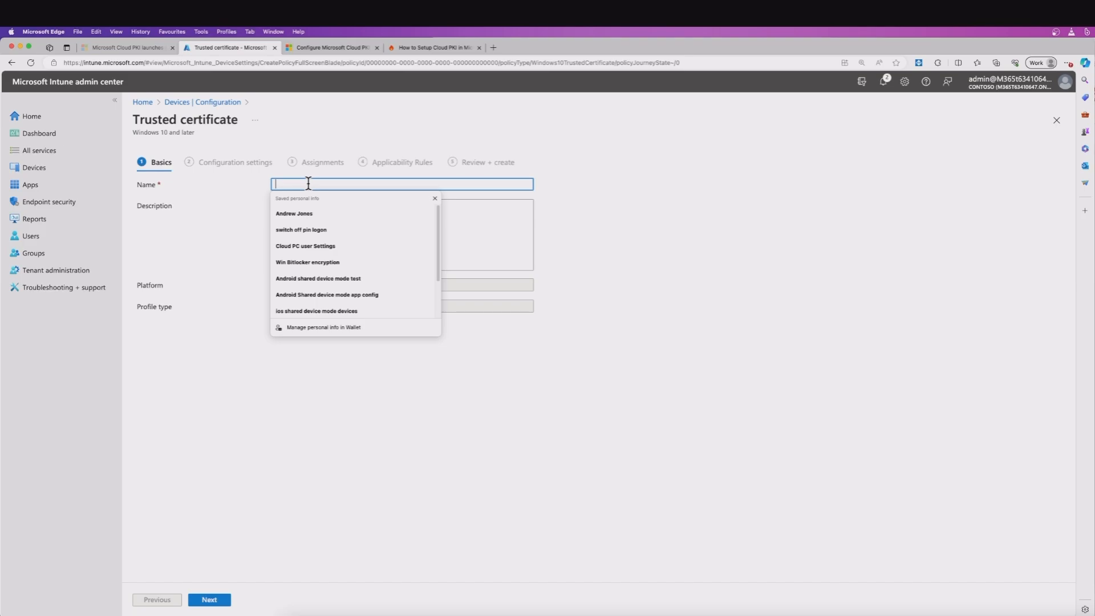
text(Deploy )
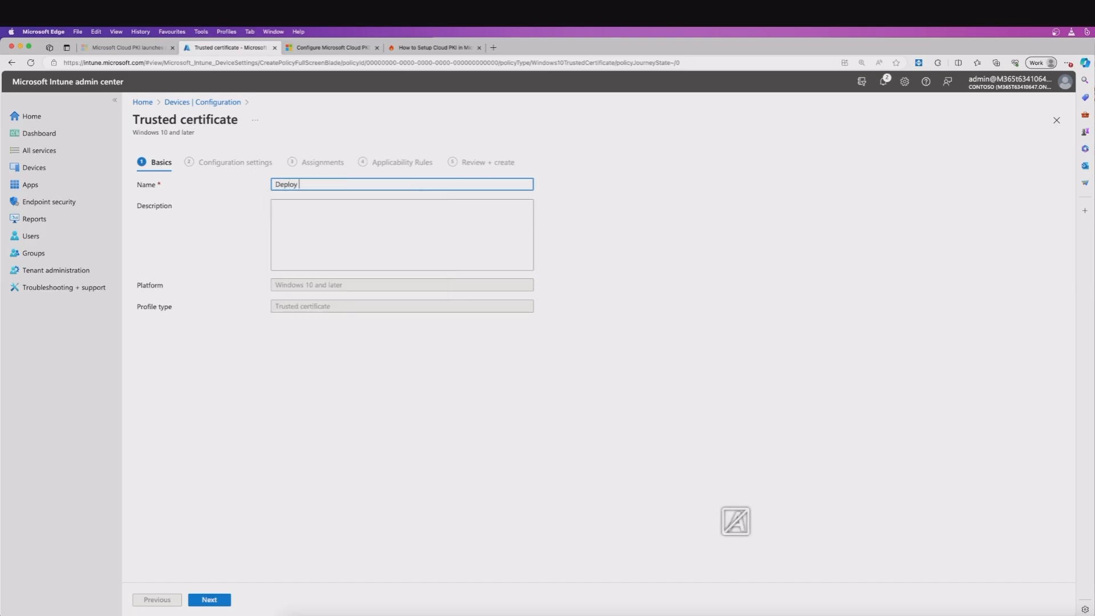
text(Issuing )
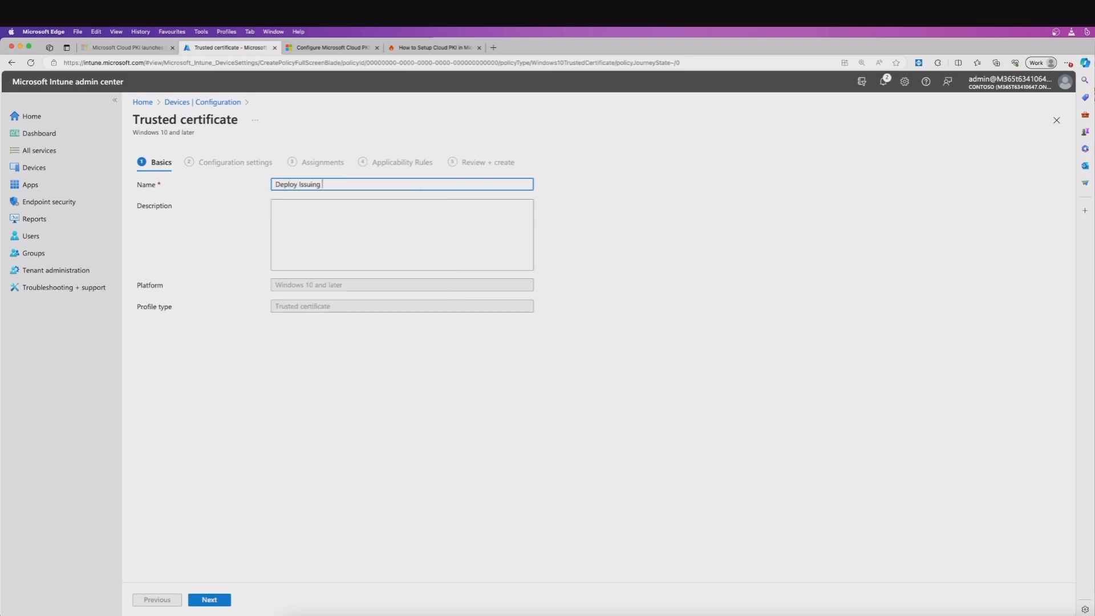
text(CA2)
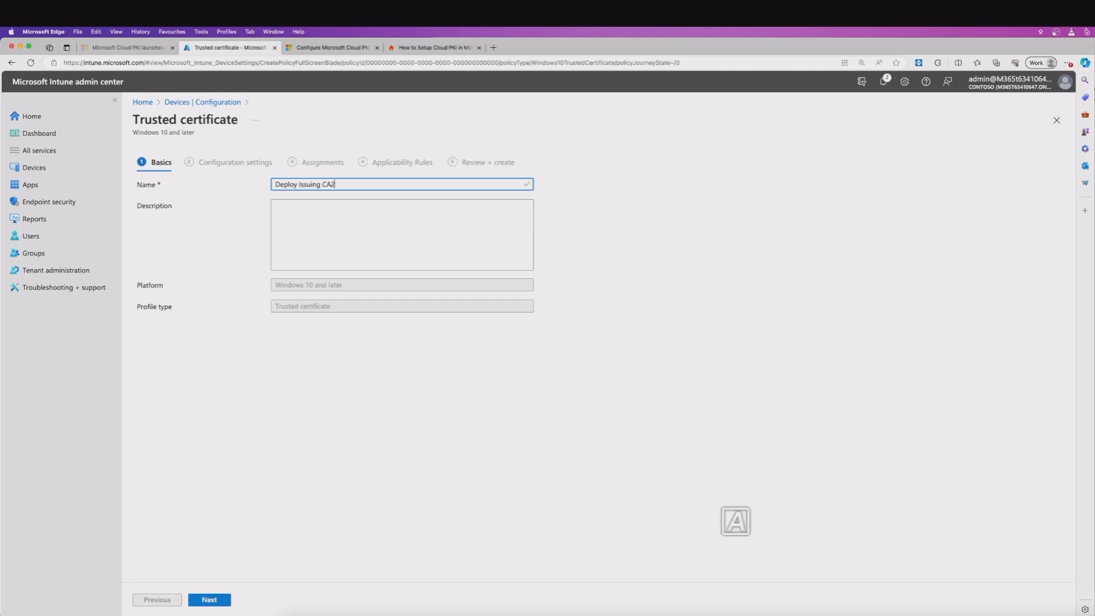
click(208, 596)
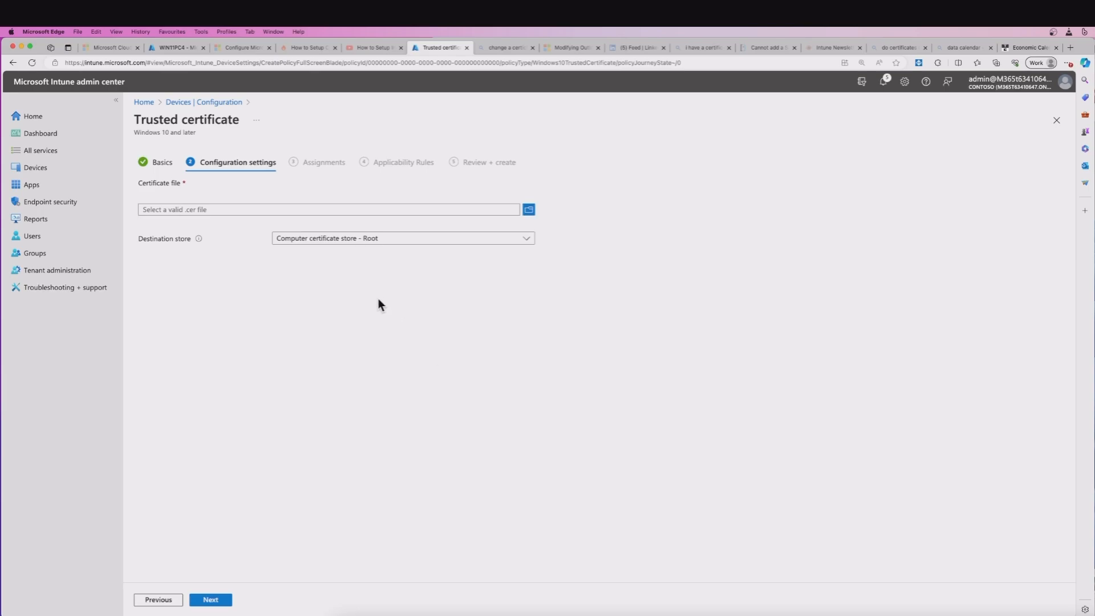
Step: Set the destination store to User certificate store - Intermediate, upload M2M Issuing CA2.cer as the certificate file, and proceed to assignments
click(434, 240)
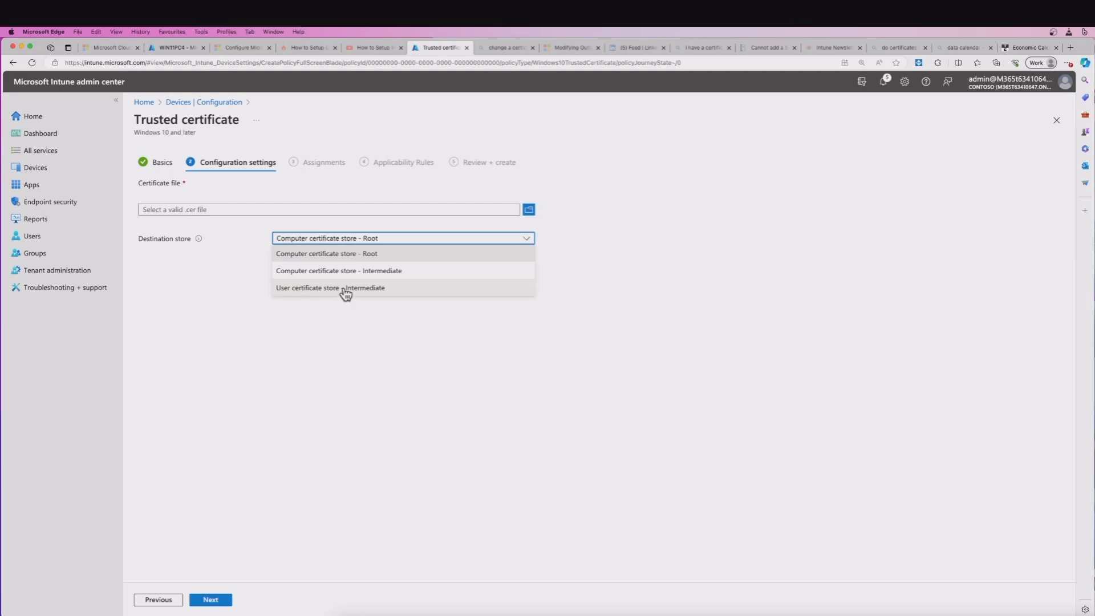
click(315, 288)
click(528, 210)
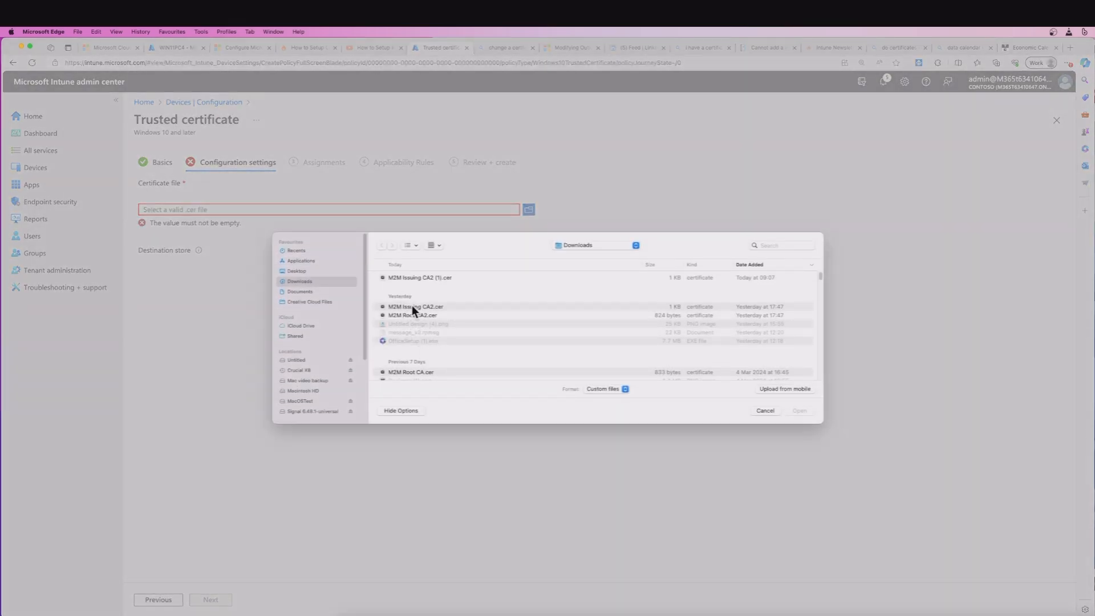
click(412, 306)
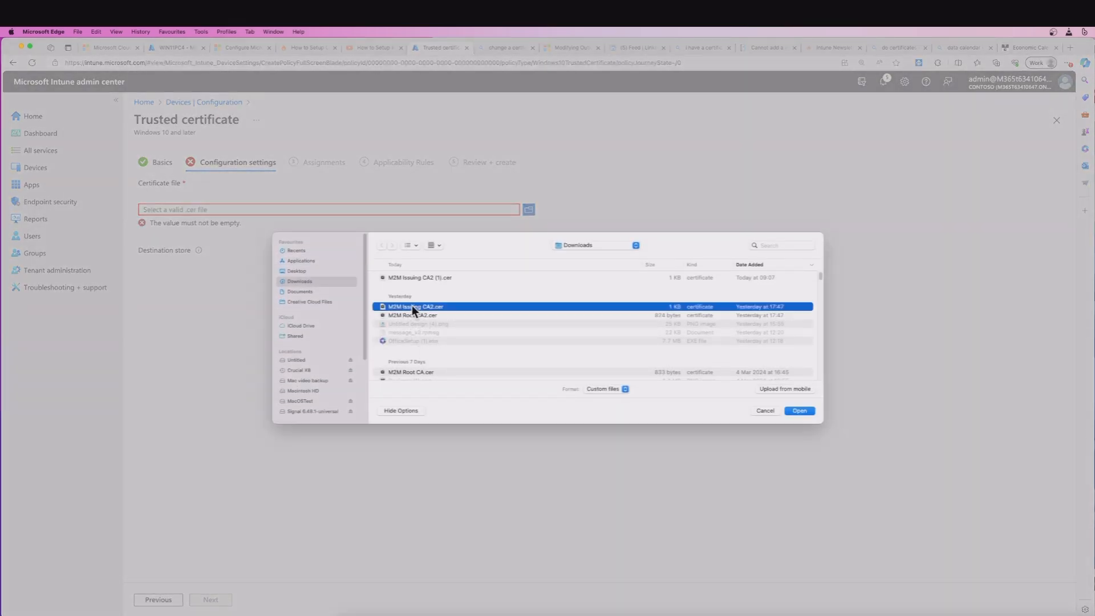
click(799, 411)
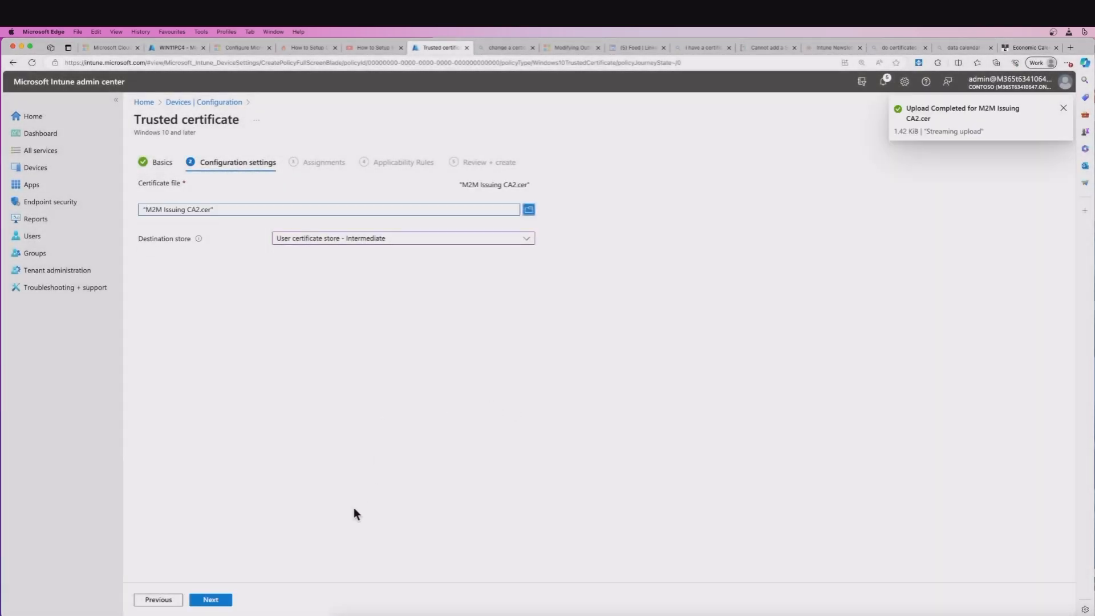
click(211, 600)
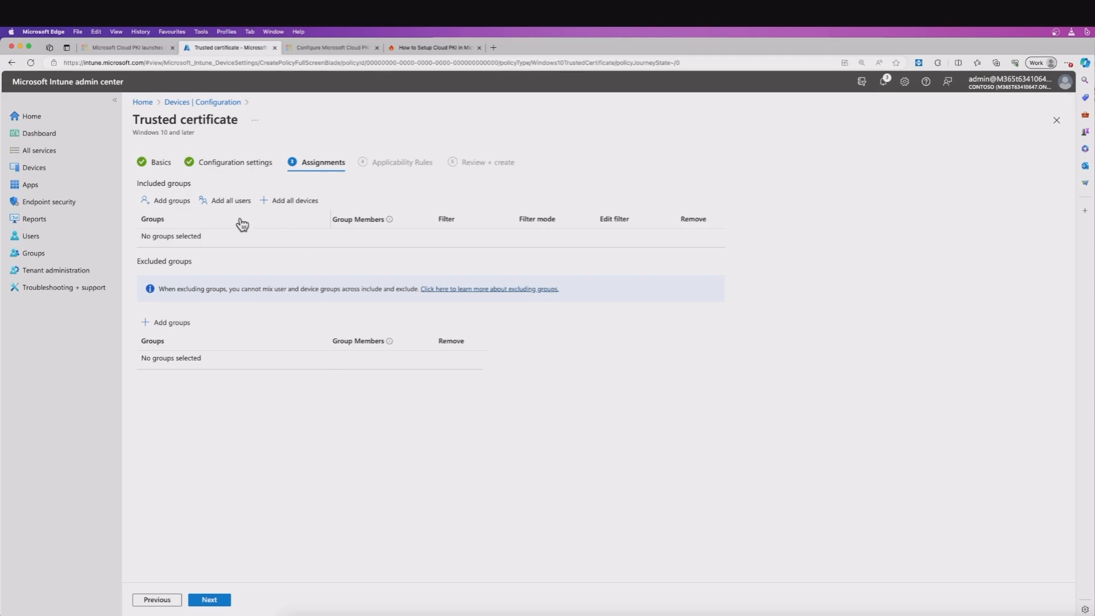
Step: Find the Cloud PKI devices group by searching for cloud and include it in the Issuing CA2 profile's assignments
click(167, 201)
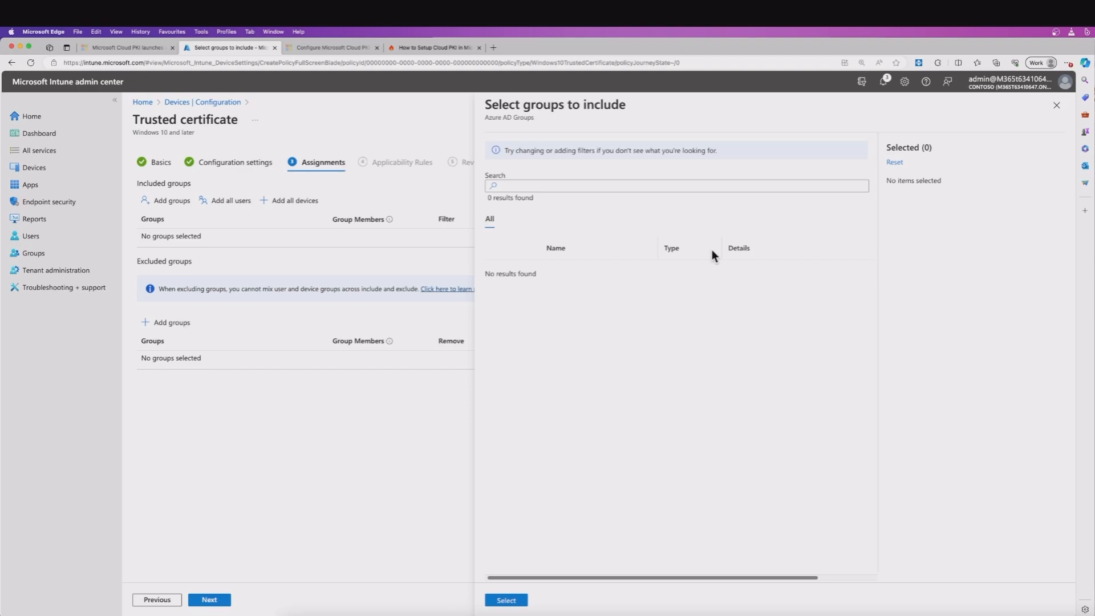
click(591, 184)
text(cloud)
click(498, 270)
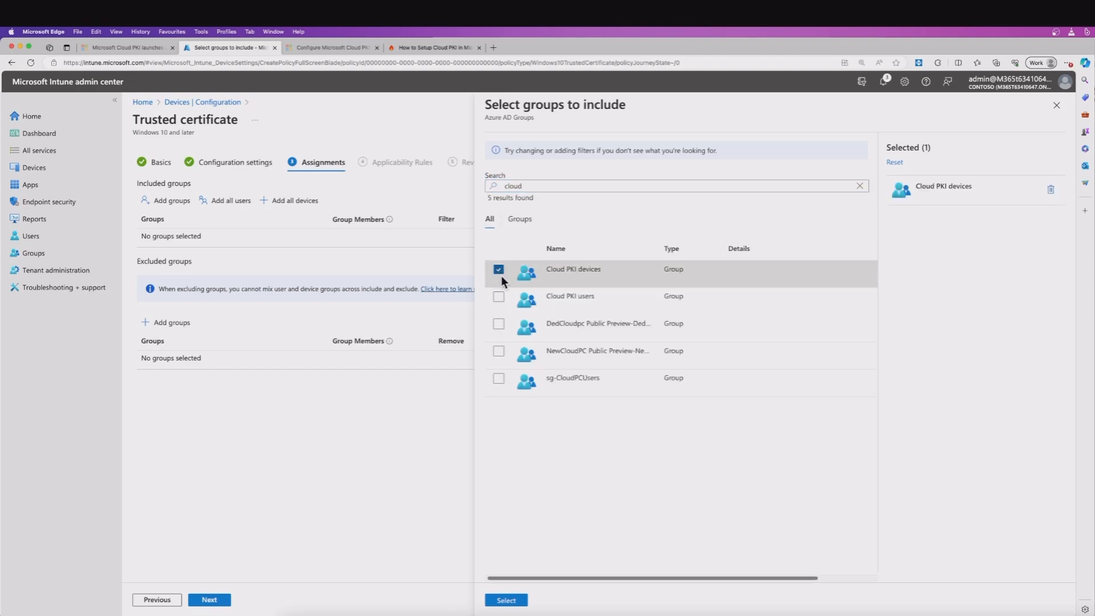
click(506, 600)
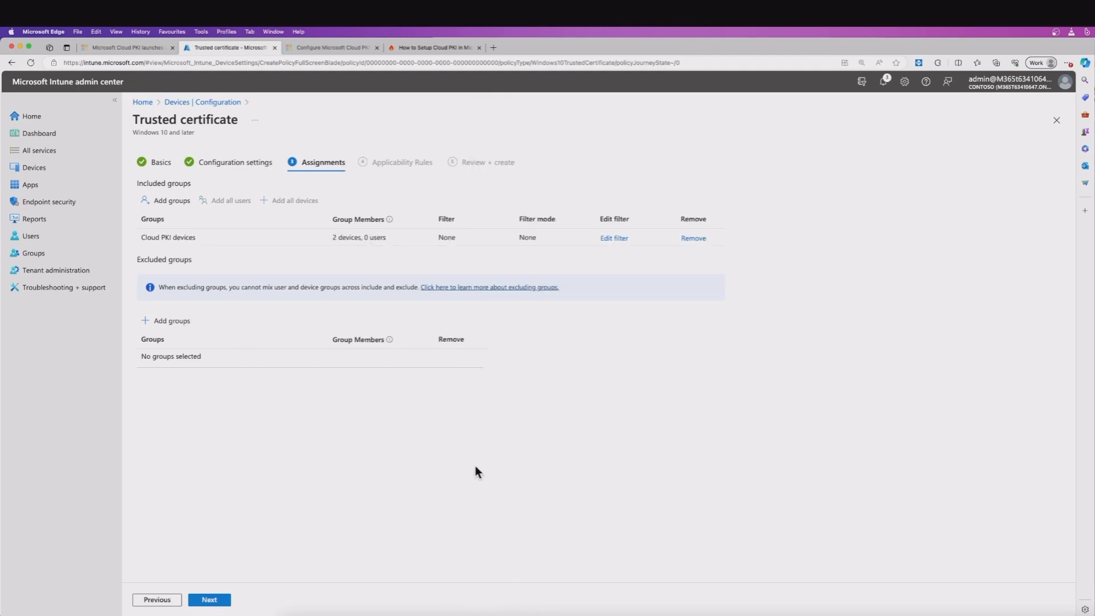
Step: Leave the applicability rules empty and create the Deploy Issuing CA2 profile
click(210, 599)
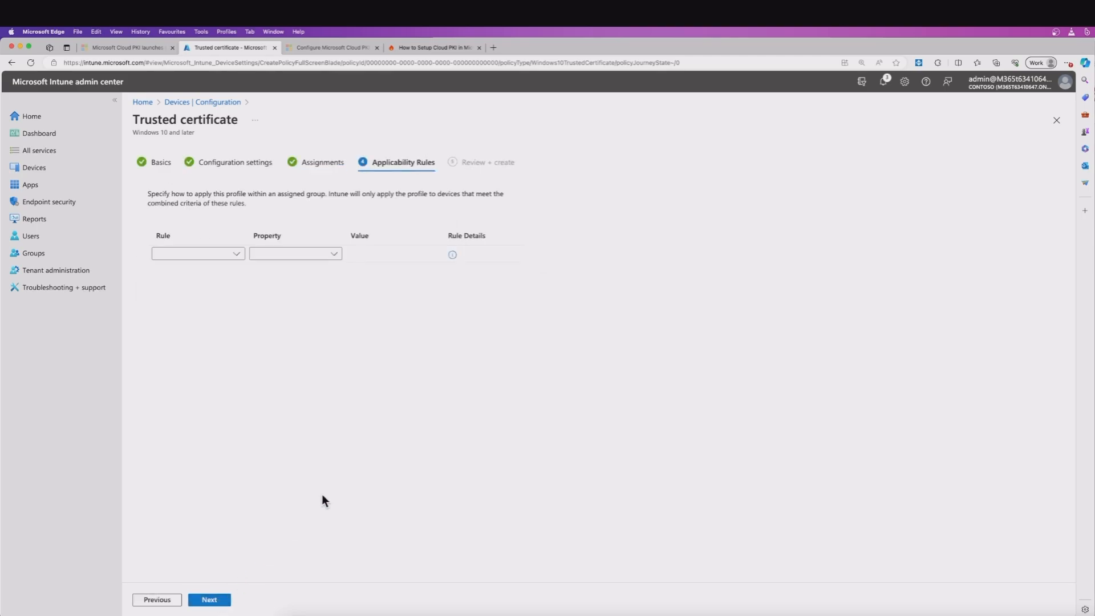
click(210, 600)
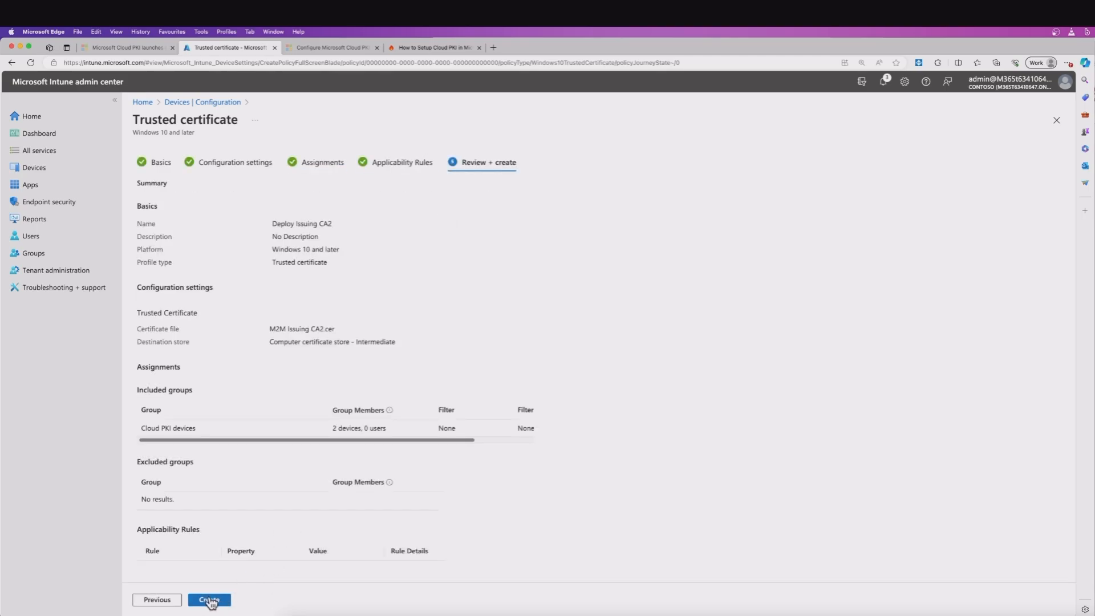
click(210, 600)
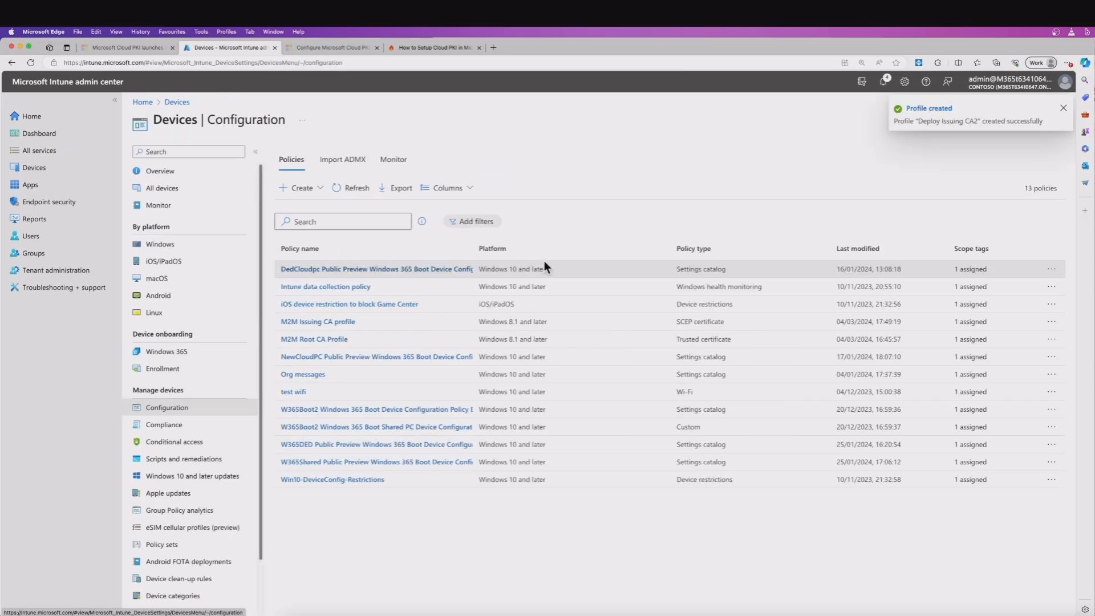
Step: Start another device configuration policy for Windows 10 and later from the Trusted certificate template
click(303, 189)
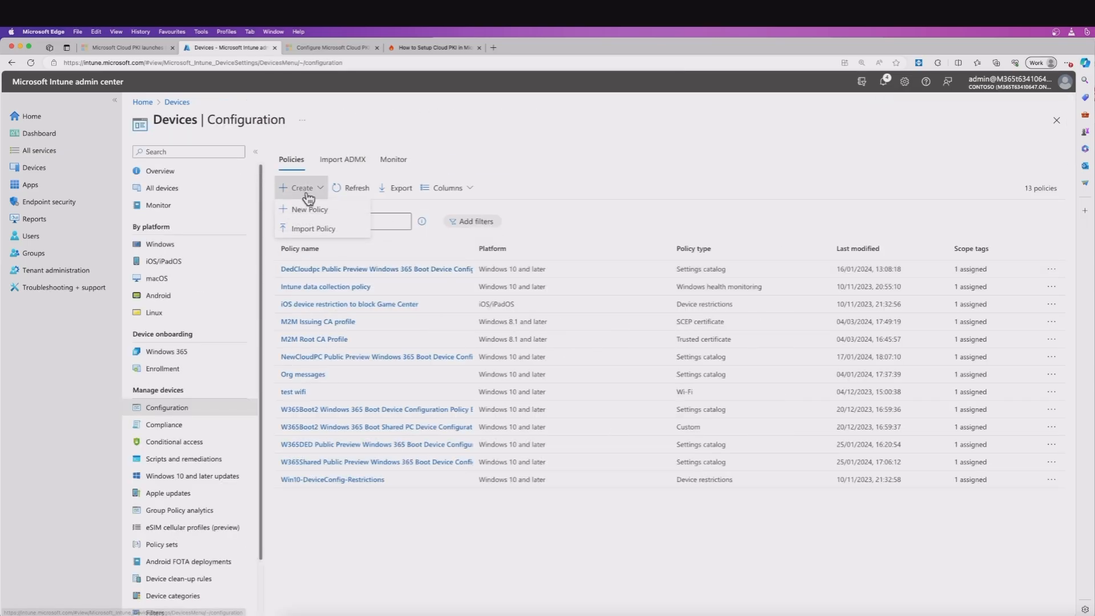
click(303, 208)
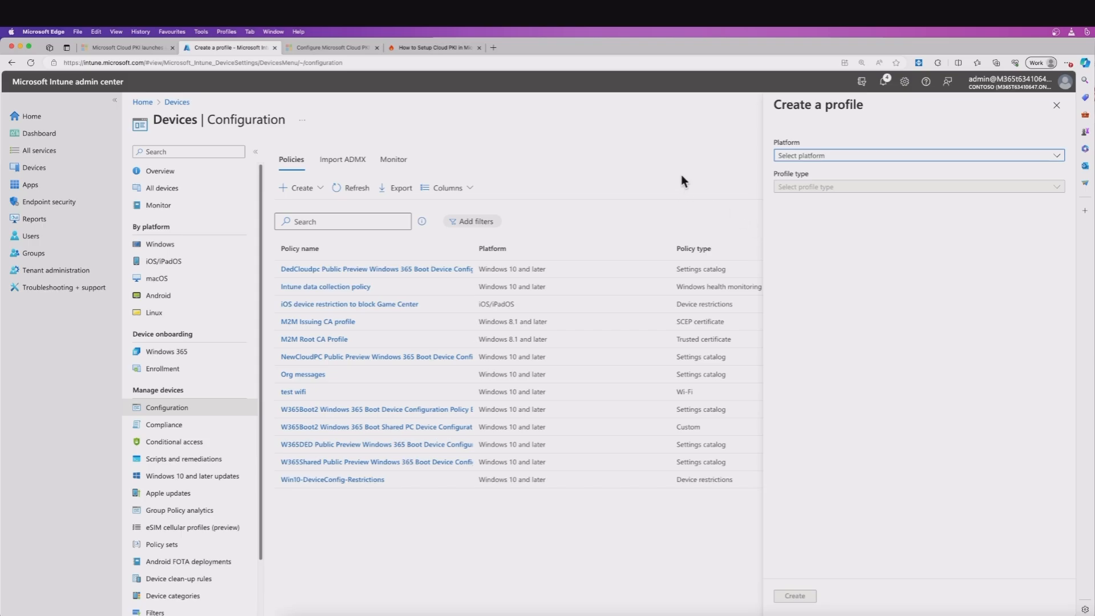
click(805, 158)
click(825, 258)
click(821, 188)
click(821, 217)
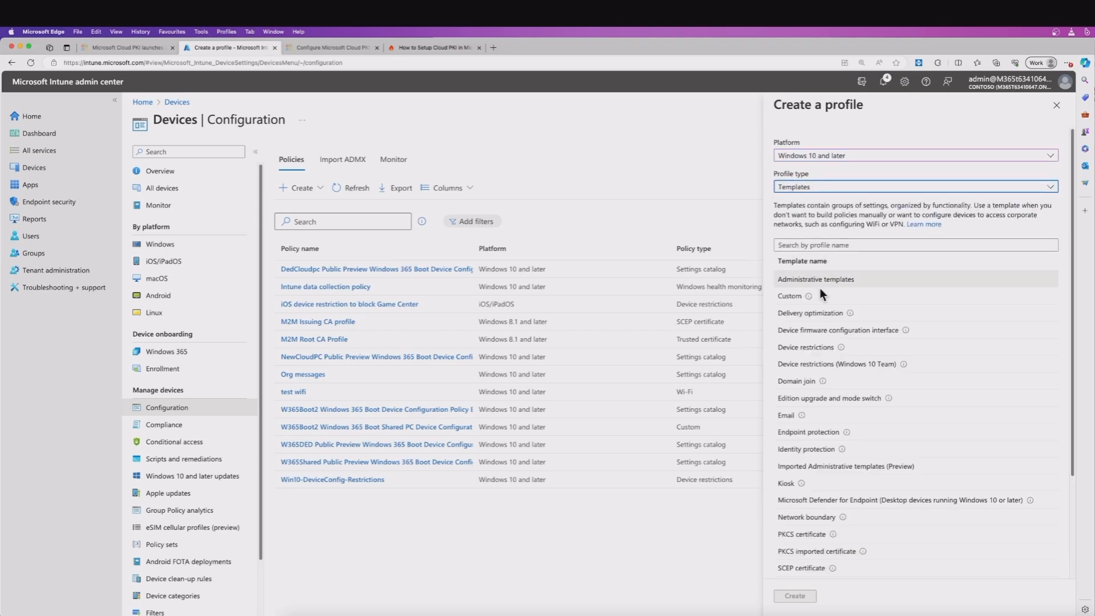
scroll(816, 490, down, 3)
click(812, 494)
click(797, 597)
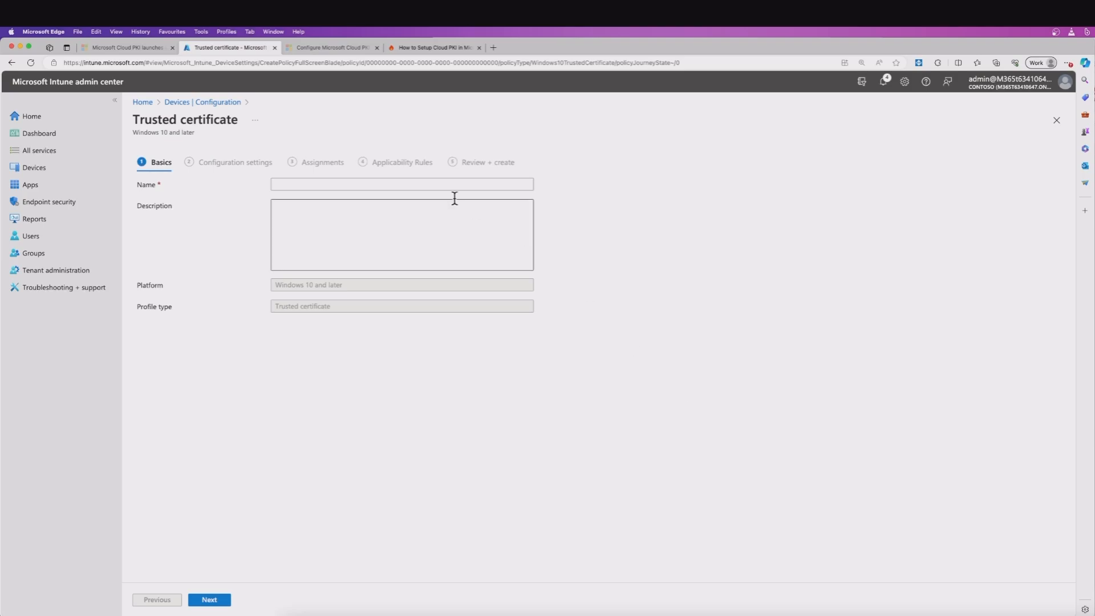
Step: Name the trusted certificate profile Deploy Root CA2 and proceed to its configuration settings
click(308, 183)
text(Deploy Root CA2)
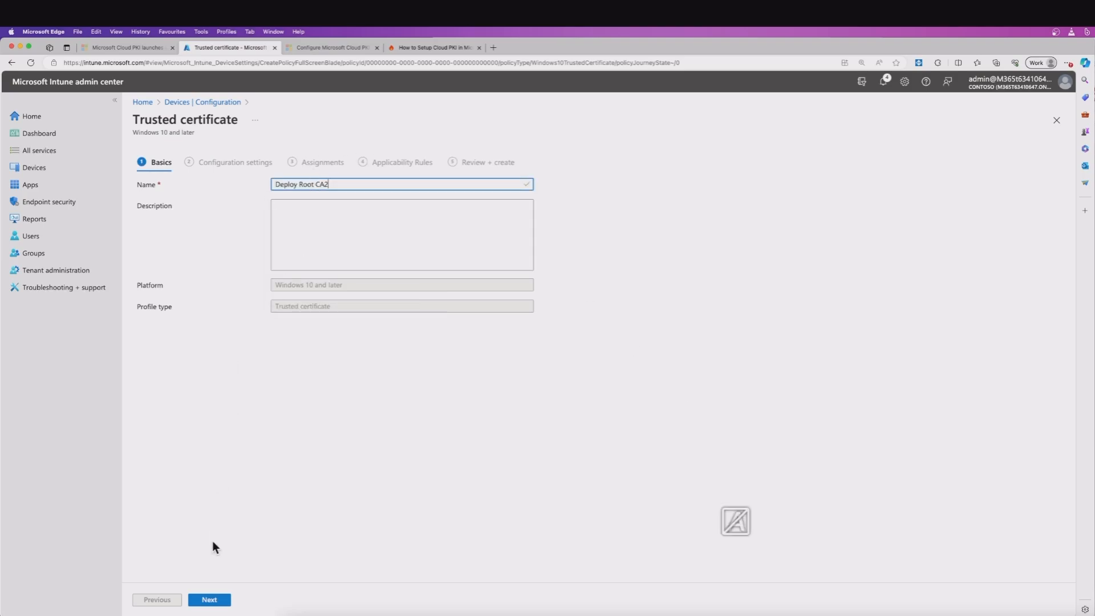
click(209, 599)
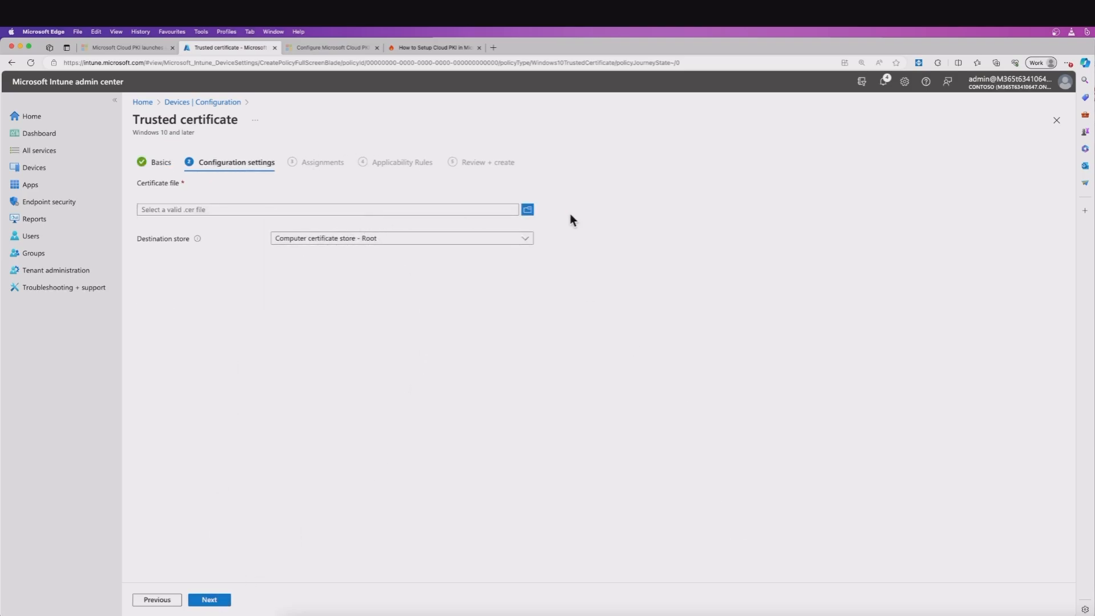
Step: Upload M2M Root CA2.cer as the certificate file, choose Computer certificate store - Root as the destination store, and proceed to assignments
click(527, 209)
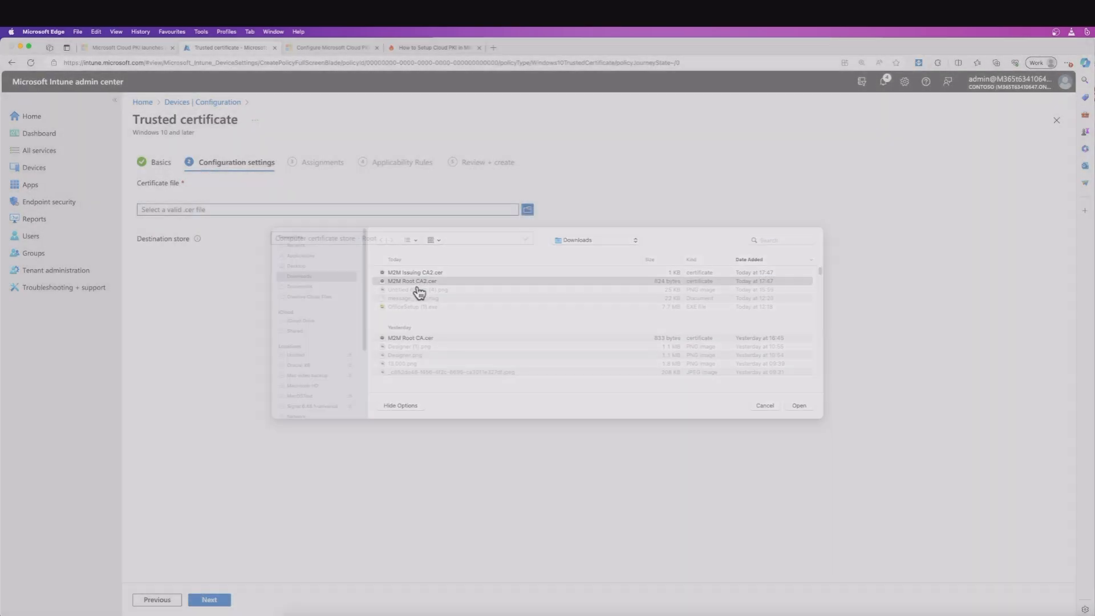
double_click(418, 286)
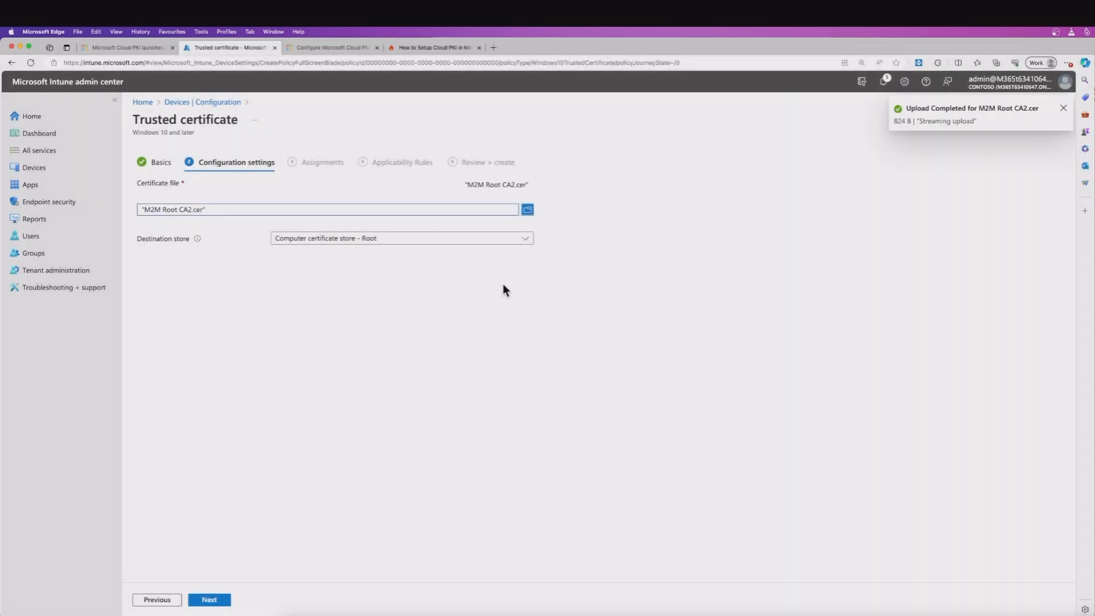
click(434, 239)
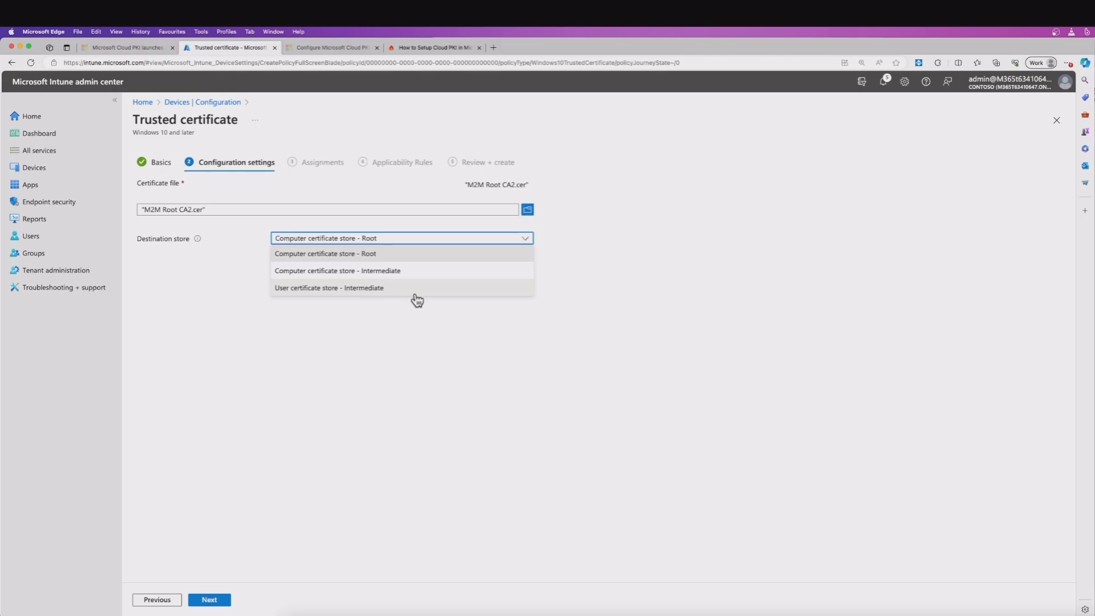
click(398, 255)
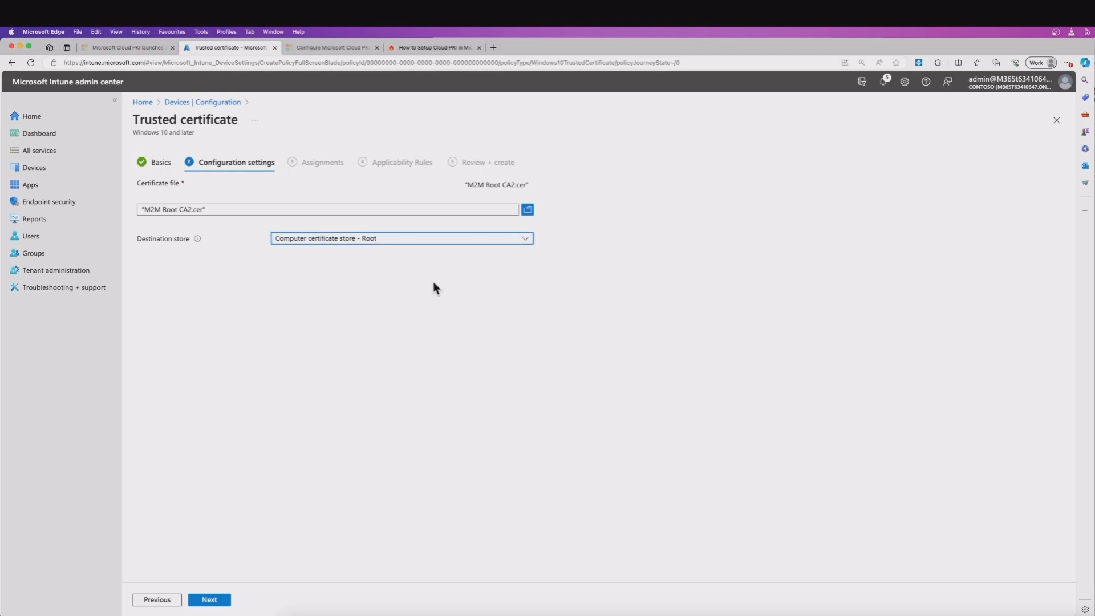
click(209, 600)
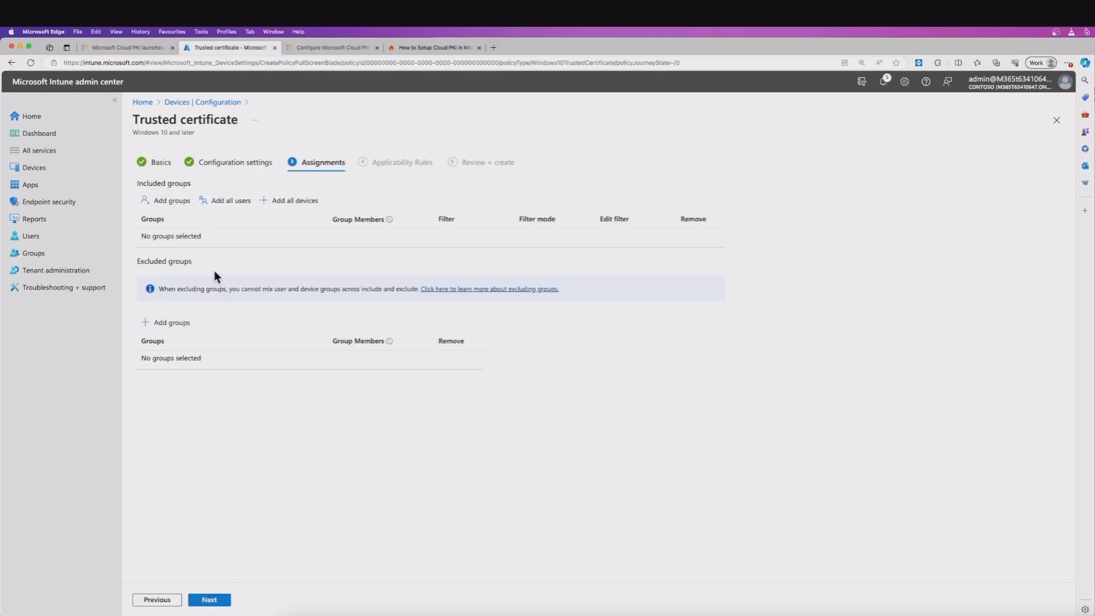
Step: Search the groups for cloud and include Cloud PKI devices in the Root CA2 profile's assignments
click(171, 201)
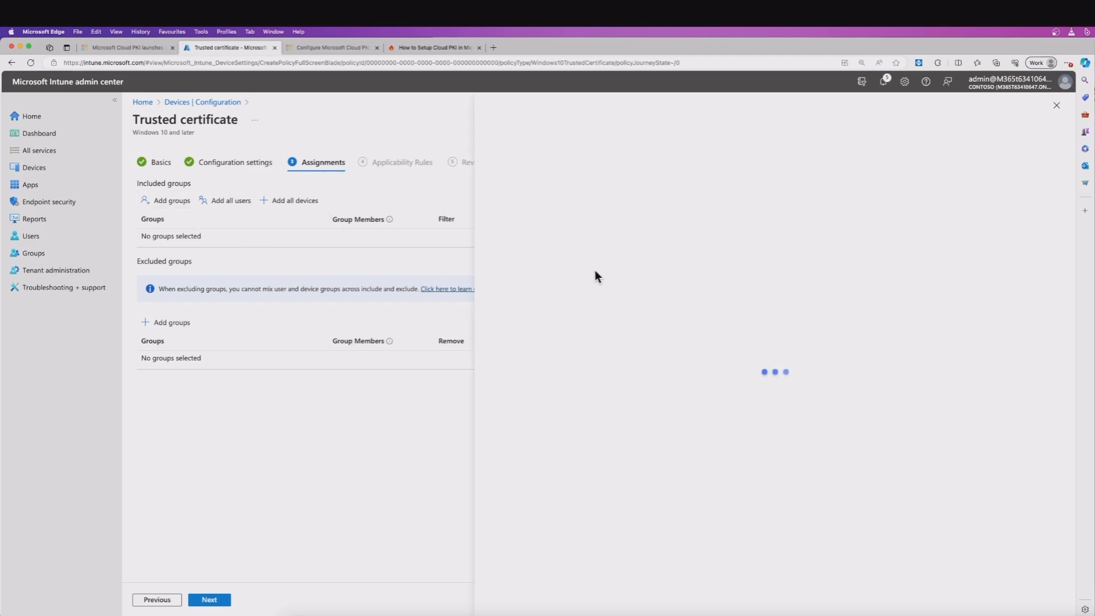
text(cloud)
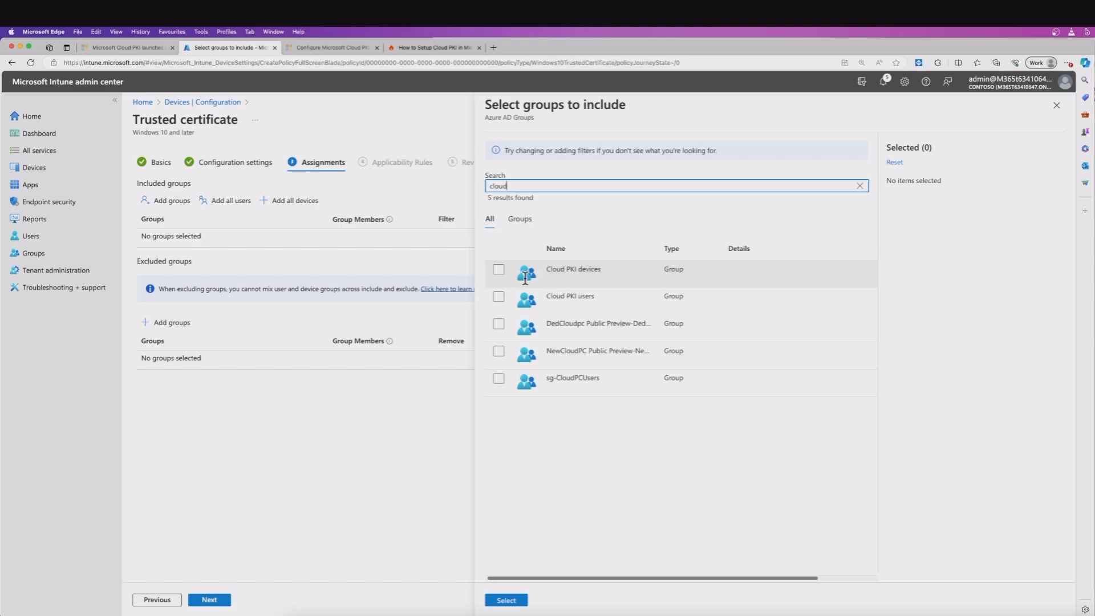
click(527, 276)
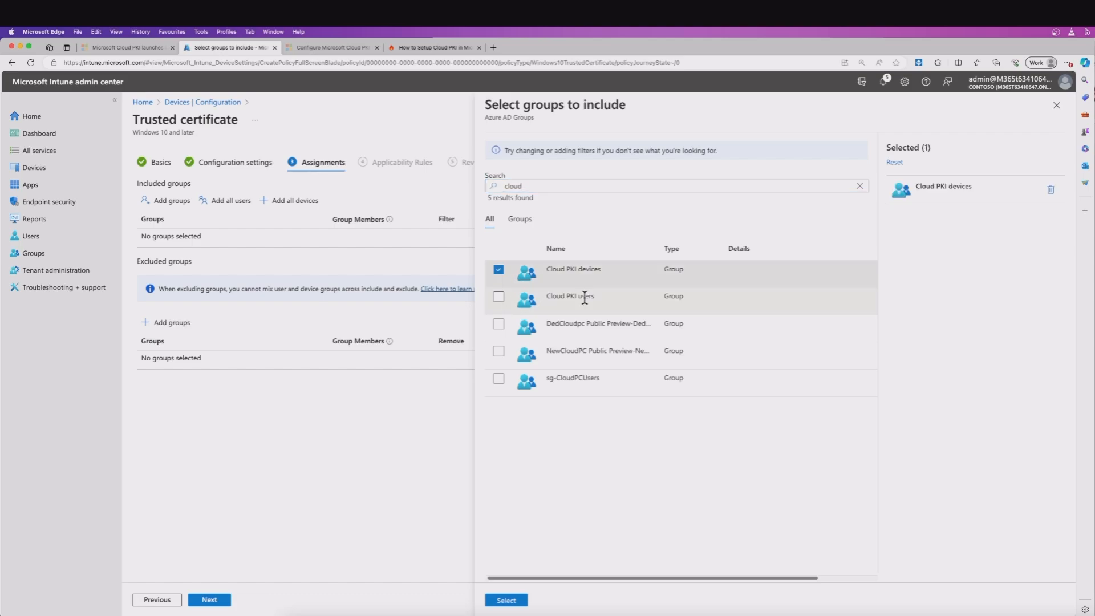
click(506, 600)
Step: Leave the applicability rules empty and create the Deploy Root CA2 profile
click(209, 600)
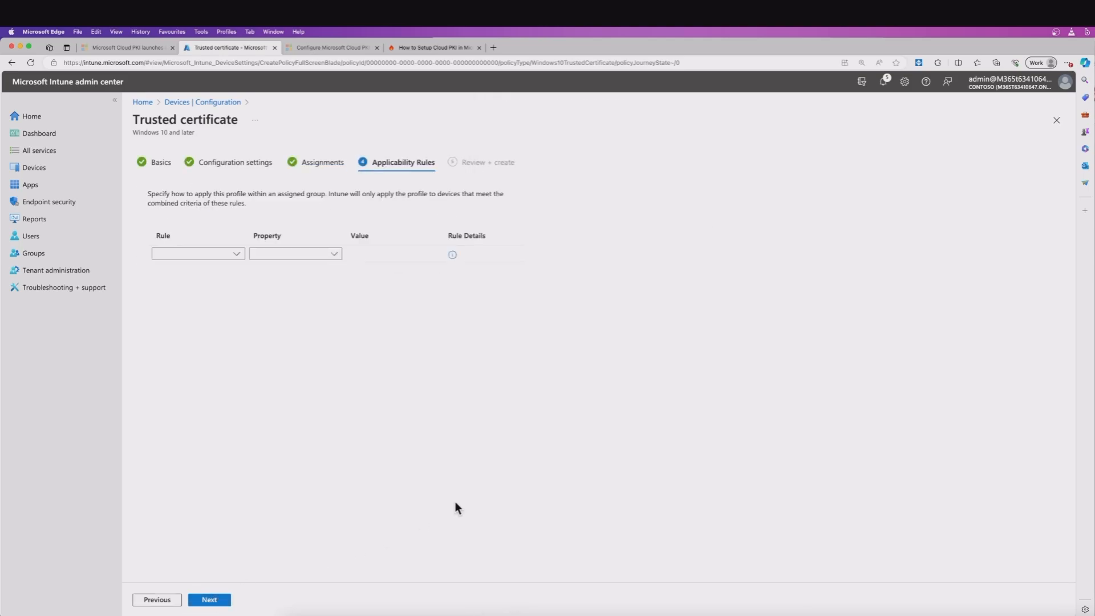
click(207, 601)
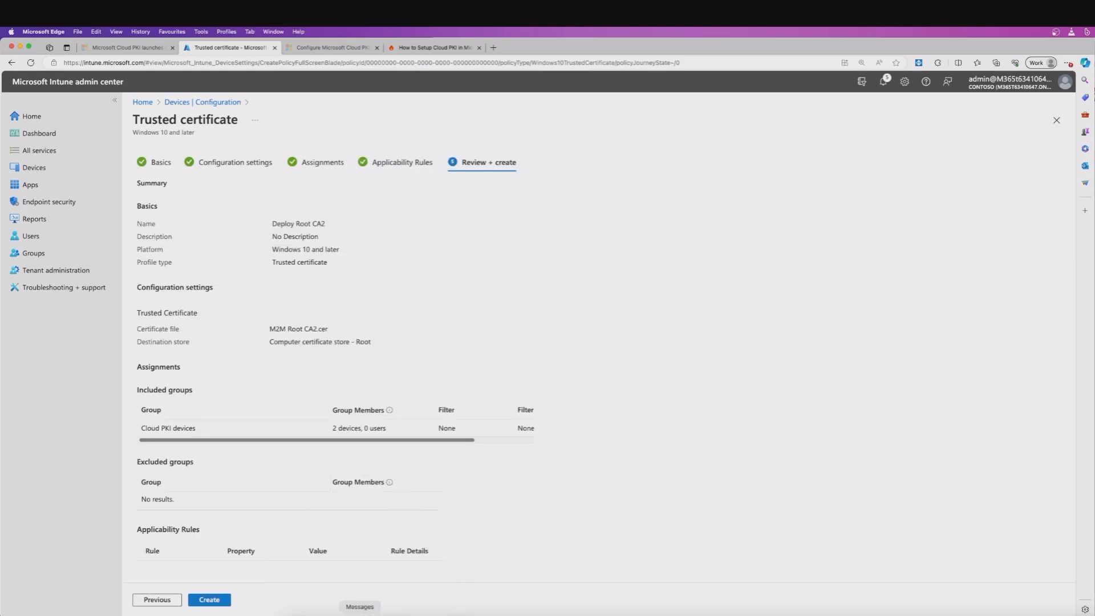
click(212, 600)
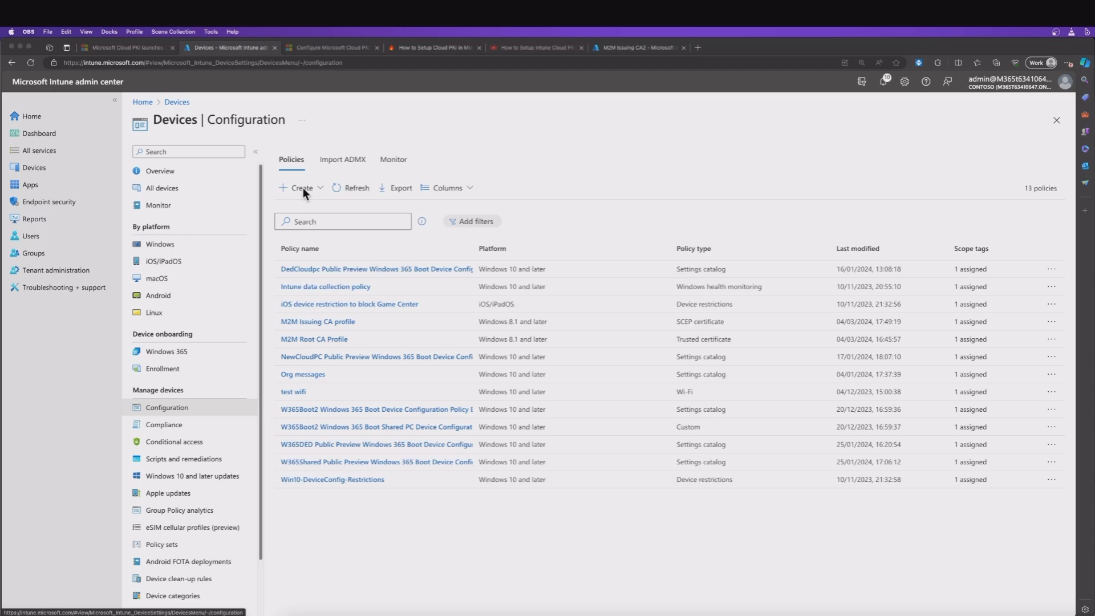
Step: Start a new device configuration policy for Windows 10 and later from the SCEP certificate template
click(303, 187)
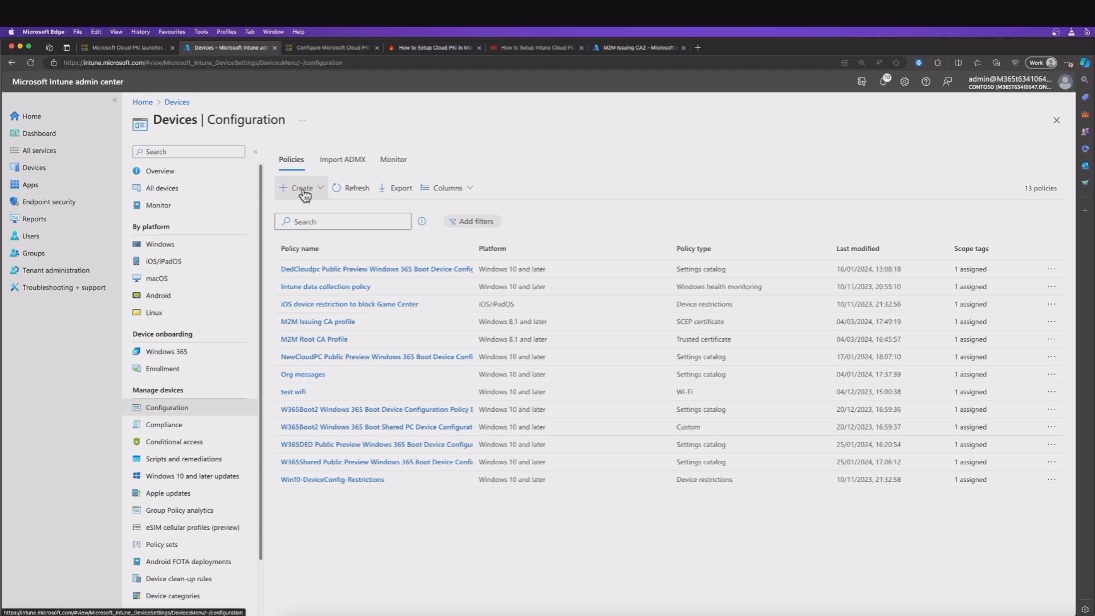
click(828, 155)
click(815, 257)
click(837, 189)
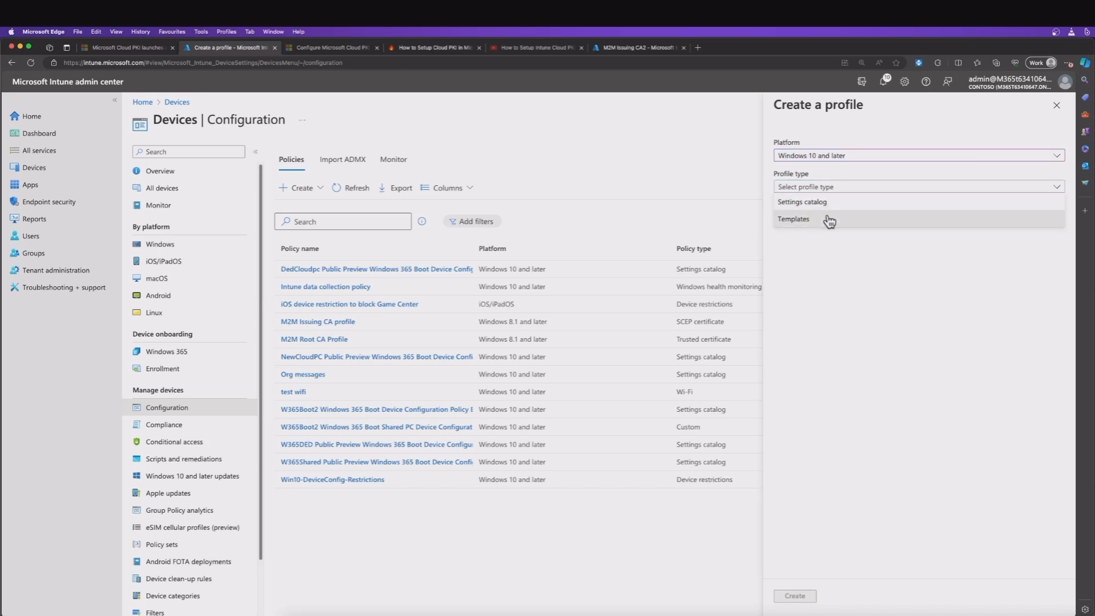
click(828, 221)
scroll(820, 415, down, 3)
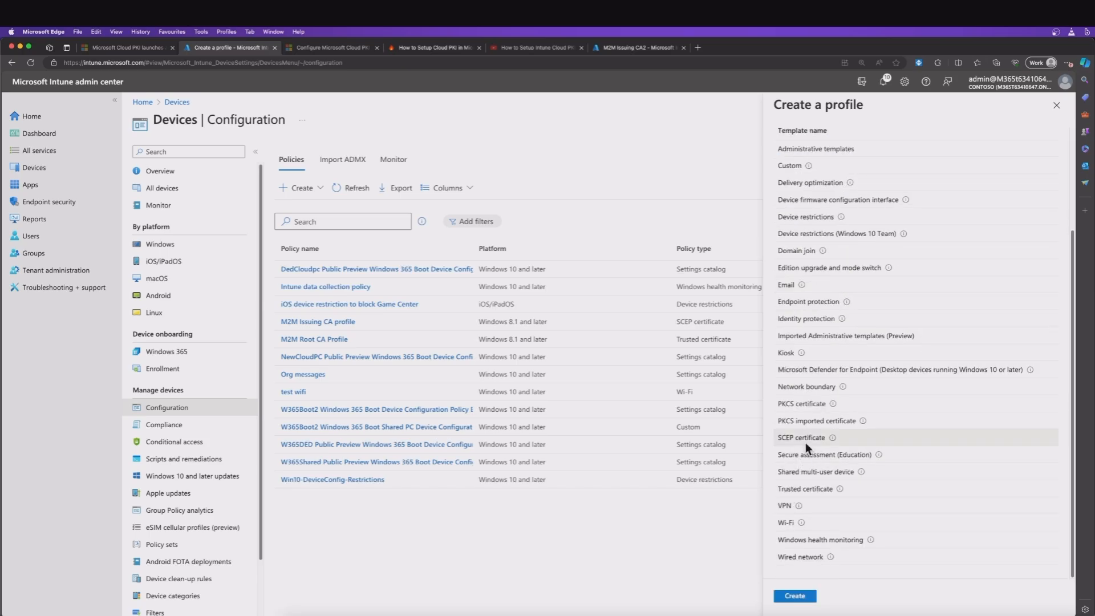
click(809, 440)
click(795, 595)
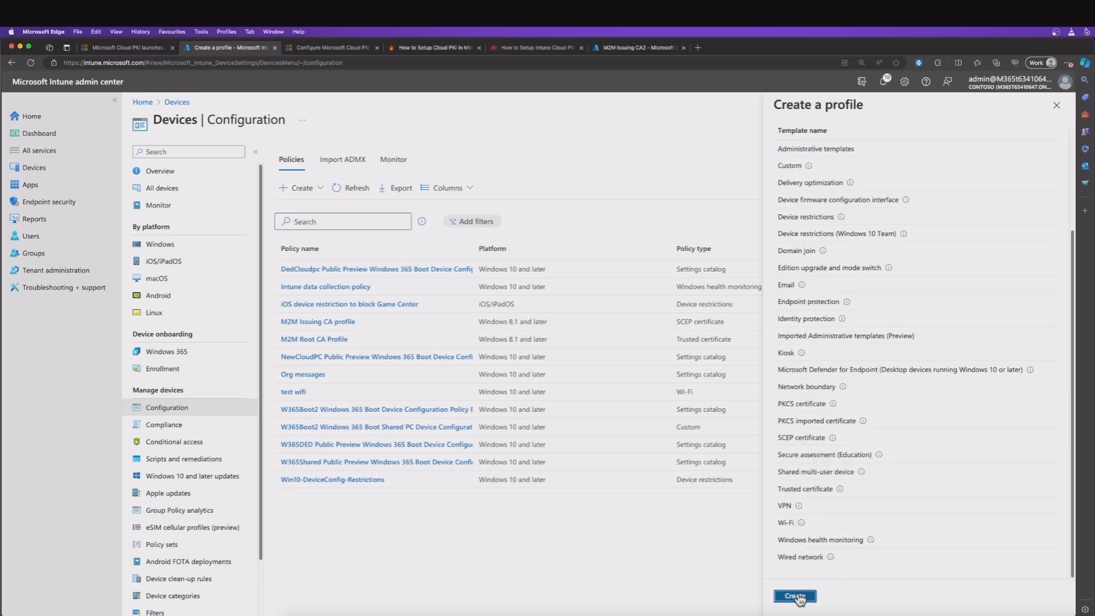
Step: Name the SCEP profile M2M SCEP certificate and proceed to its configuration settings
click(331, 184)
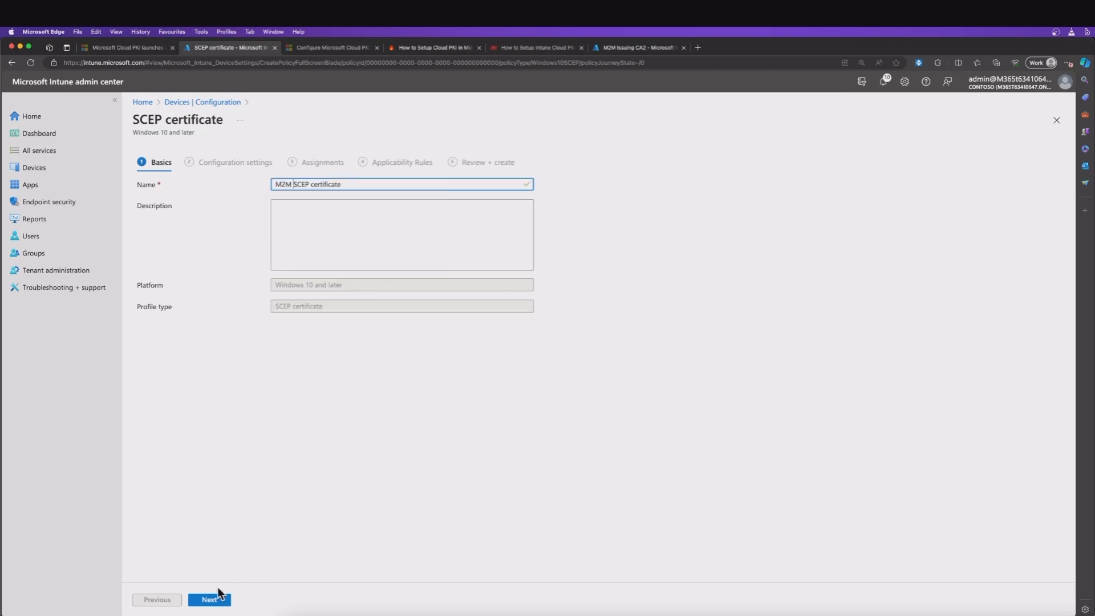
click(211, 597)
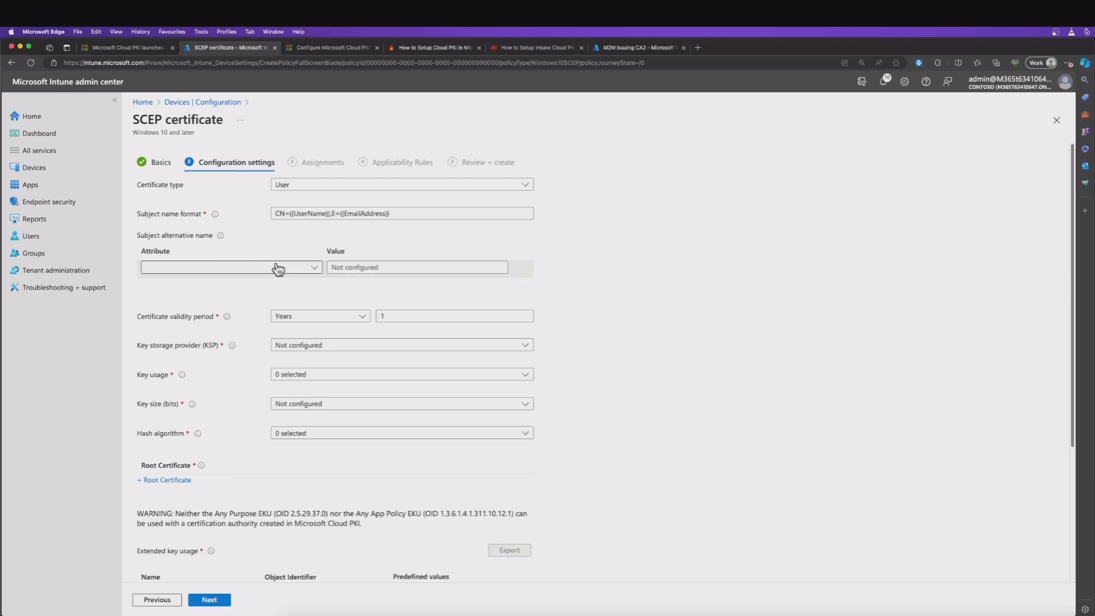
scroll(230, 355, down, 1)
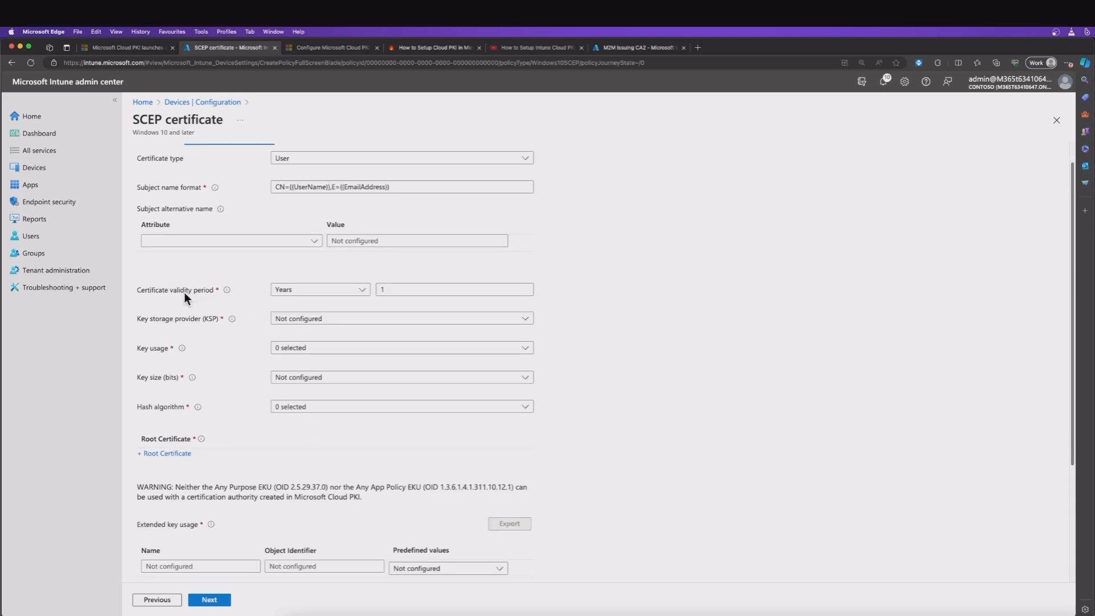
Step: Set the key storage provider to TPM KSP if present, otherwise Software KSP, and enable digital signature and key encipherment as key usage
click(367, 324)
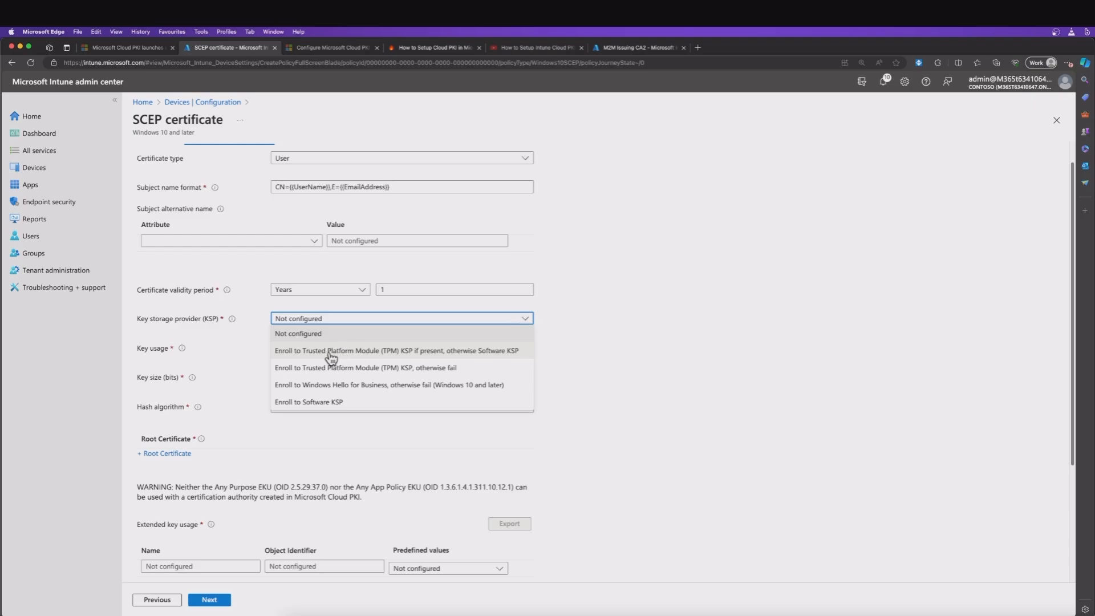
click(371, 351)
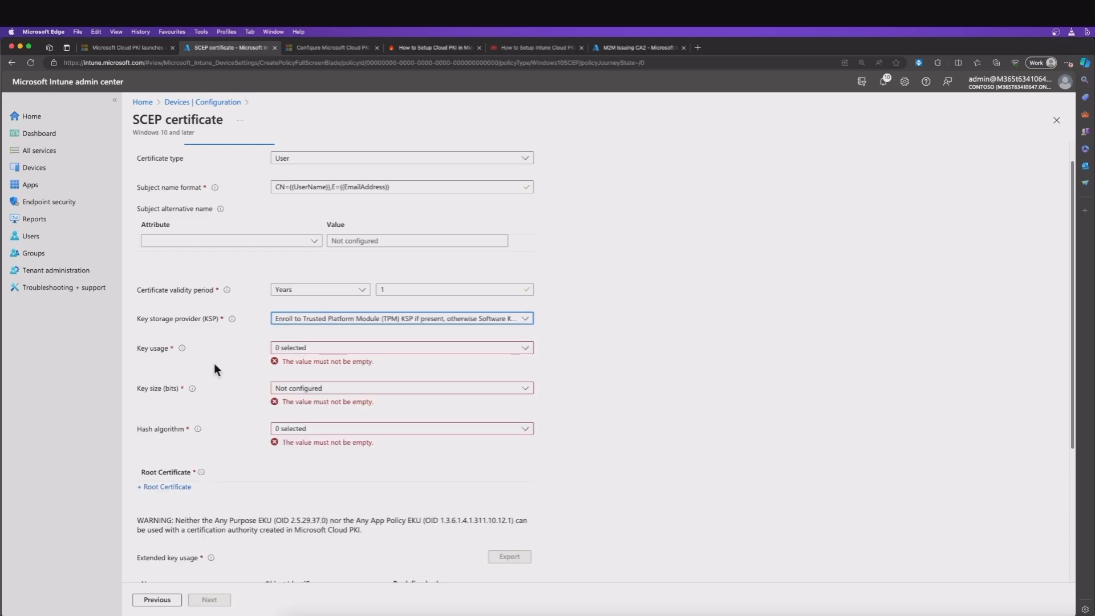
click(343, 348)
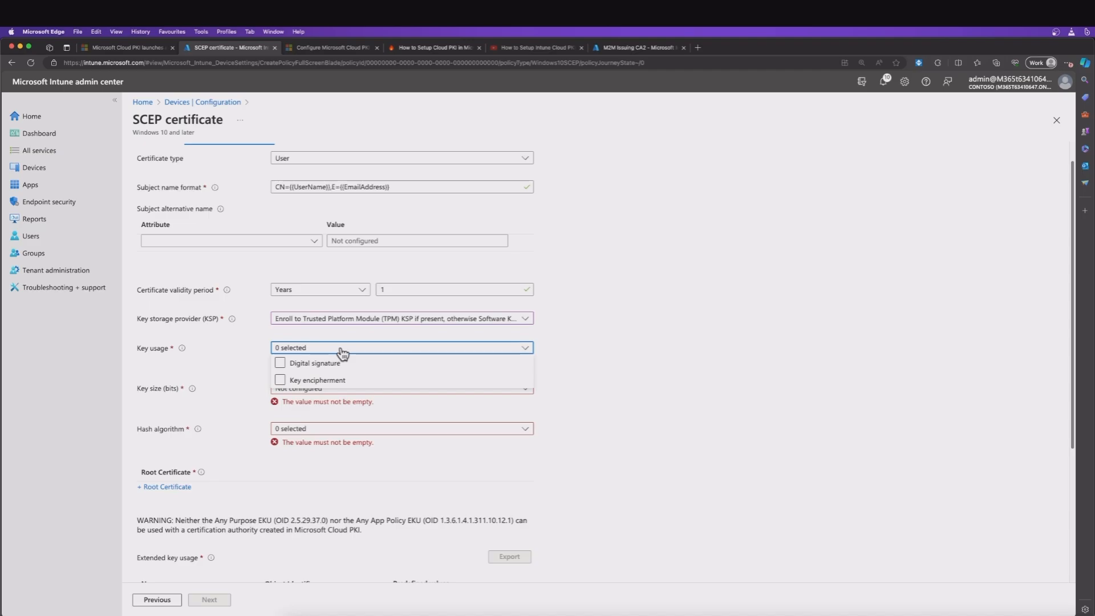
click(280, 363)
click(280, 380)
click(585, 335)
Step: Set the SCEP certificate's key size to 2048 bits and its hash algorithm to SHA-2
scroll(297, 357, down, 3)
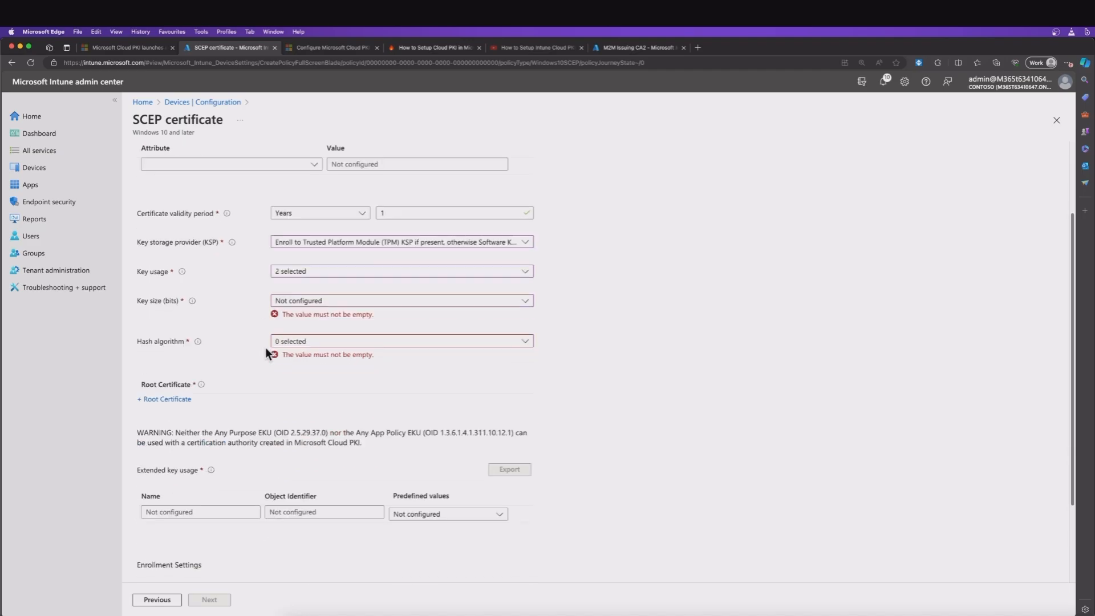
click(349, 305)
click(300, 353)
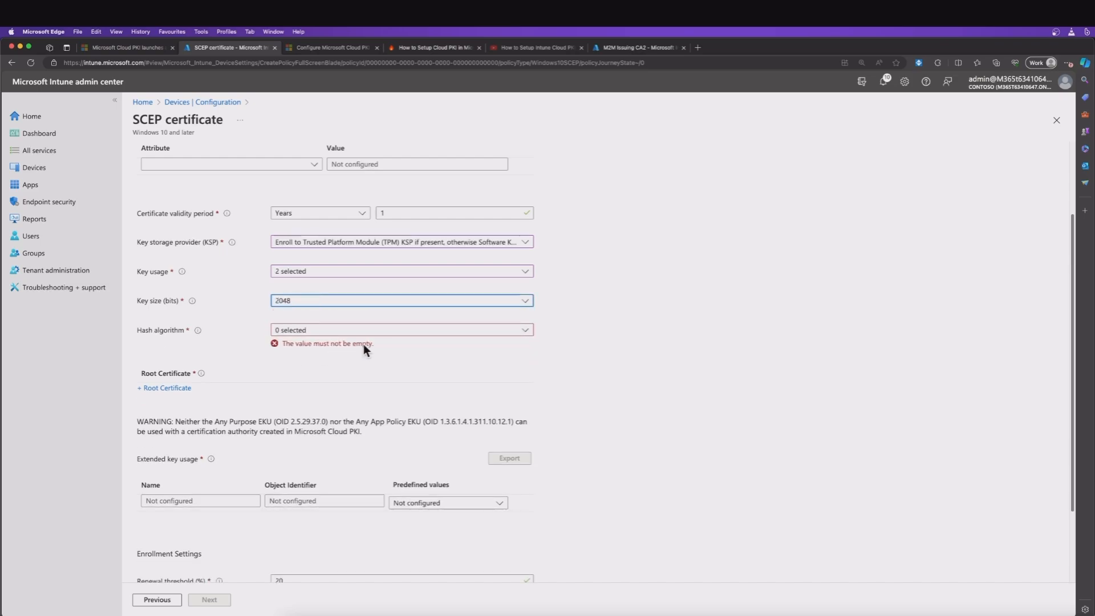
click(357, 330)
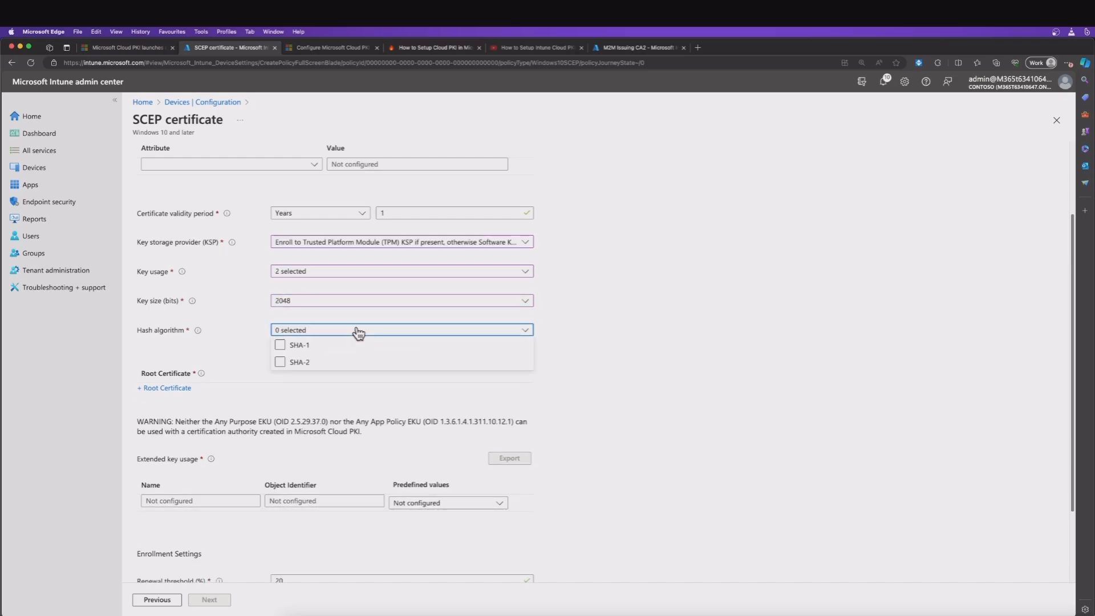
click(280, 362)
click(566, 320)
Step: Attach the Deploy Root CA2 trusted certificate profile as the SCEP profile's root certificate
scroll(402, 345, down, 1)
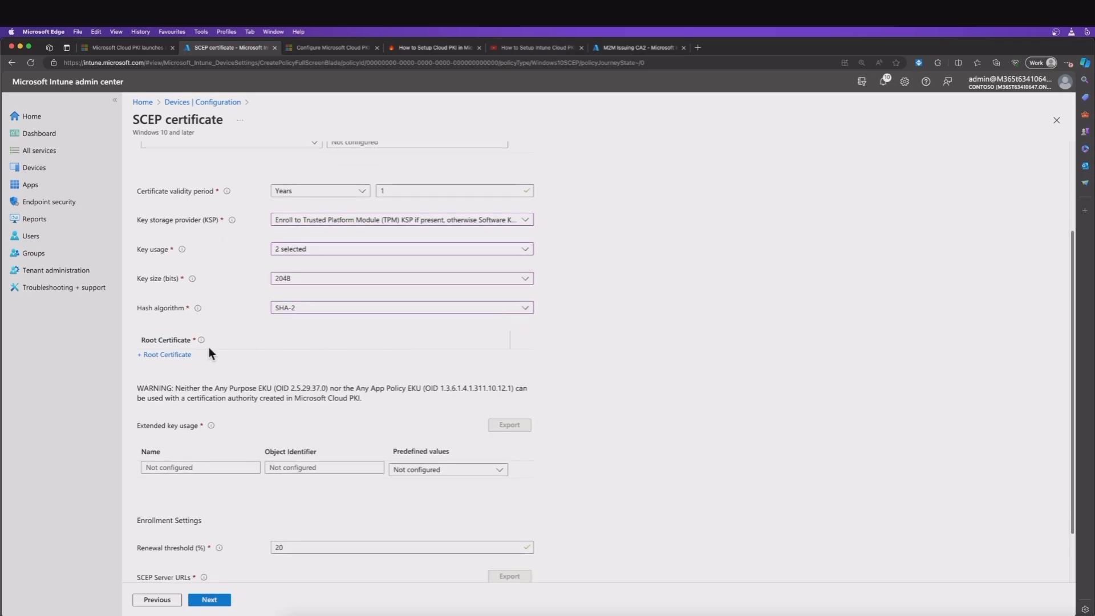
click(166, 355)
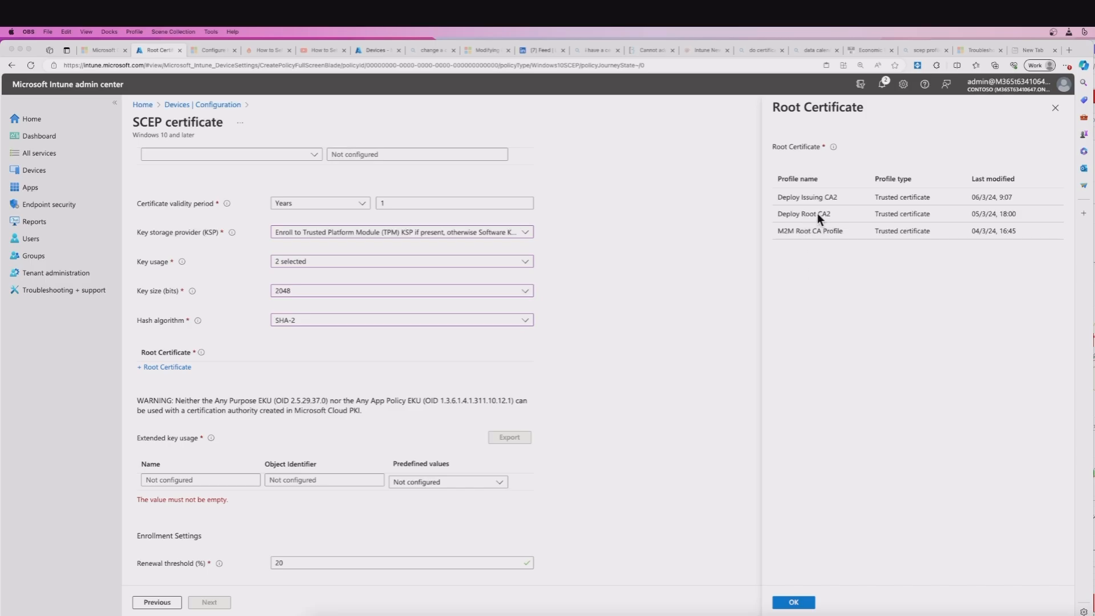
click(806, 213)
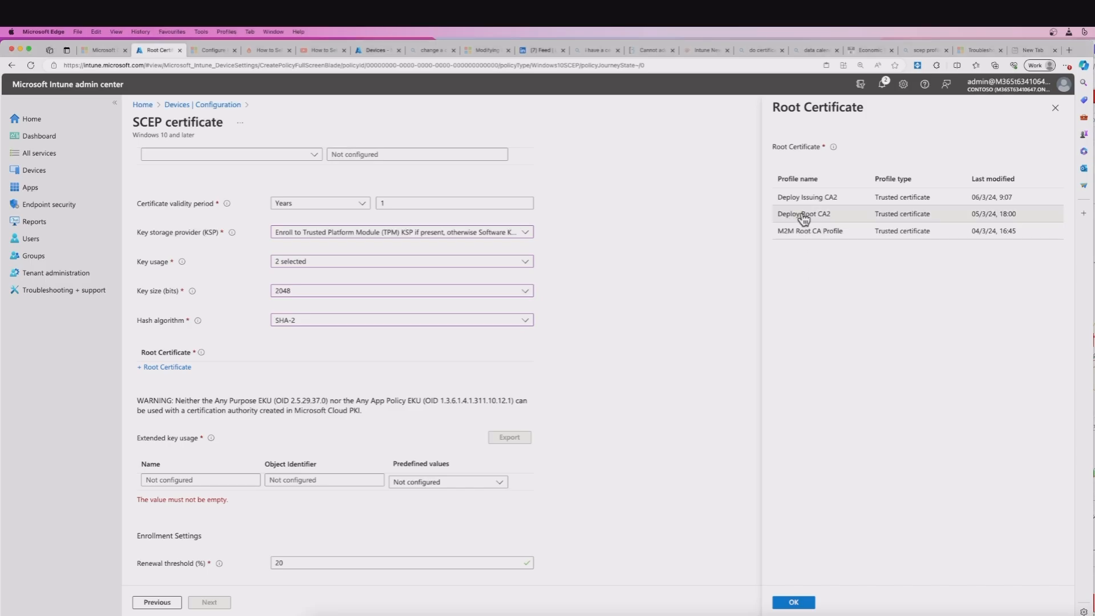
click(804, 218)
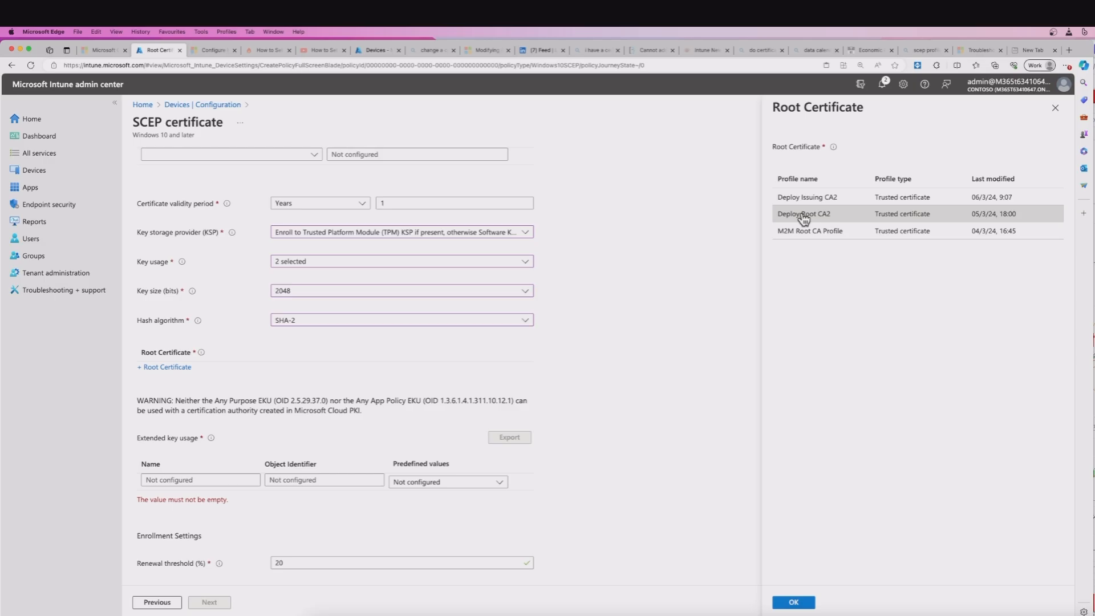
click(794, 603)
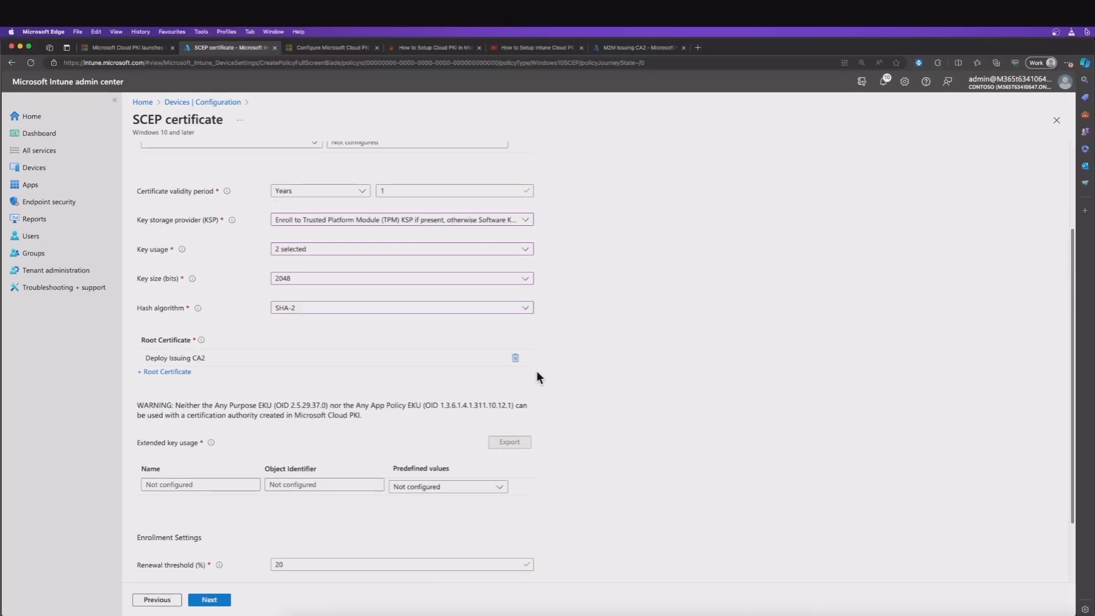
Step: Add the predefined Secure Email (1.3.6.1.5.5.7.3.4) value as the extended key usage
scroll(535, 371, down, 3)
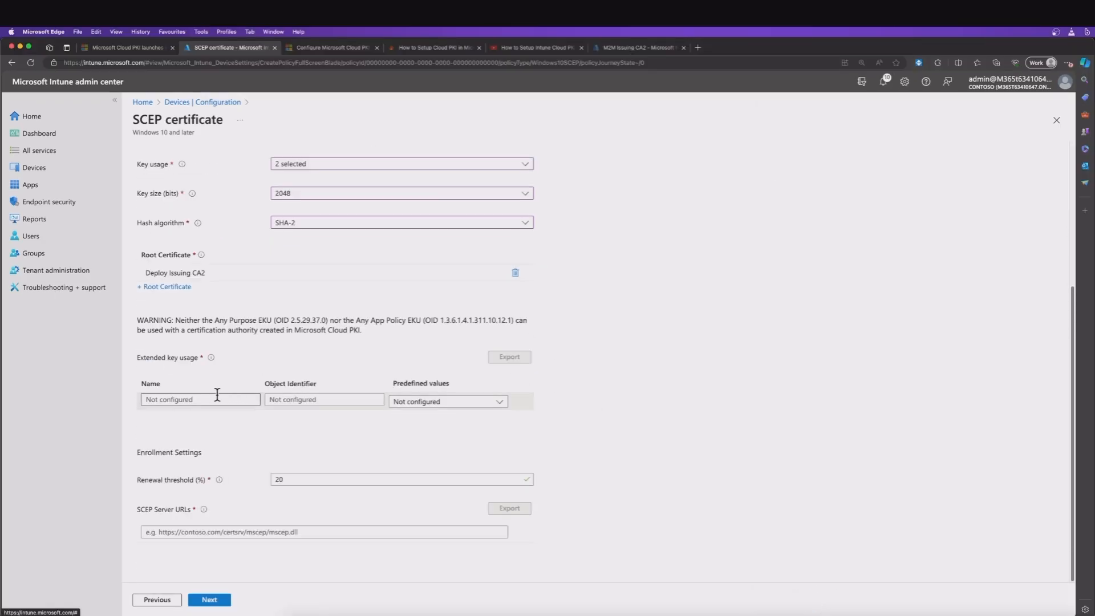
click(499, 404)
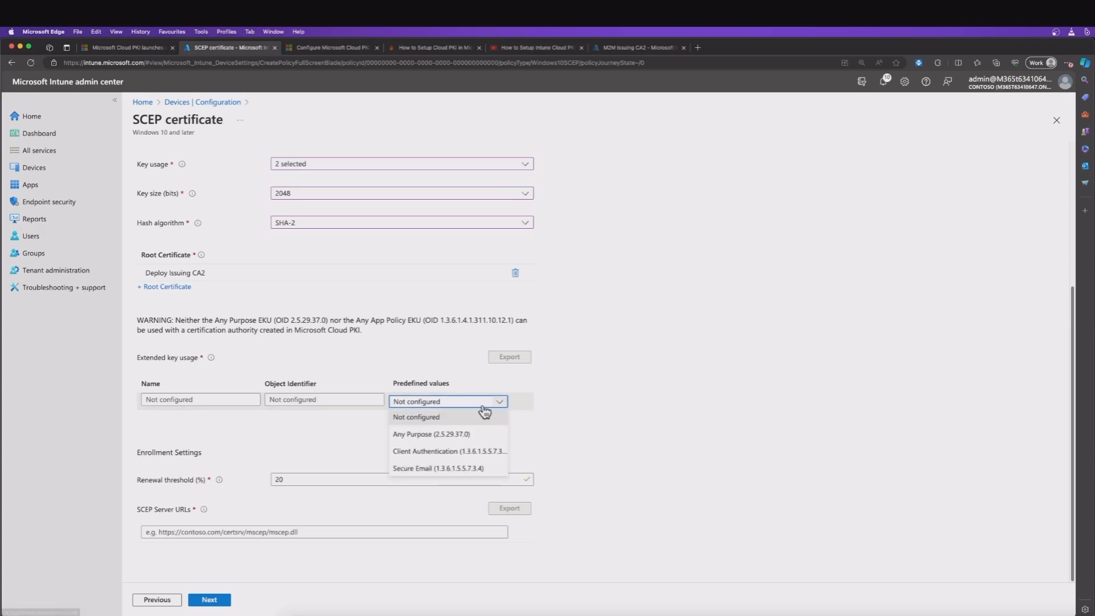
click(426, 469)
Step: Copy the SCEP URI from M2M Issuing CA2's properties into the profile's SCEP server URLs and proceed to the assignments
scroll(578, 408, down, 1)
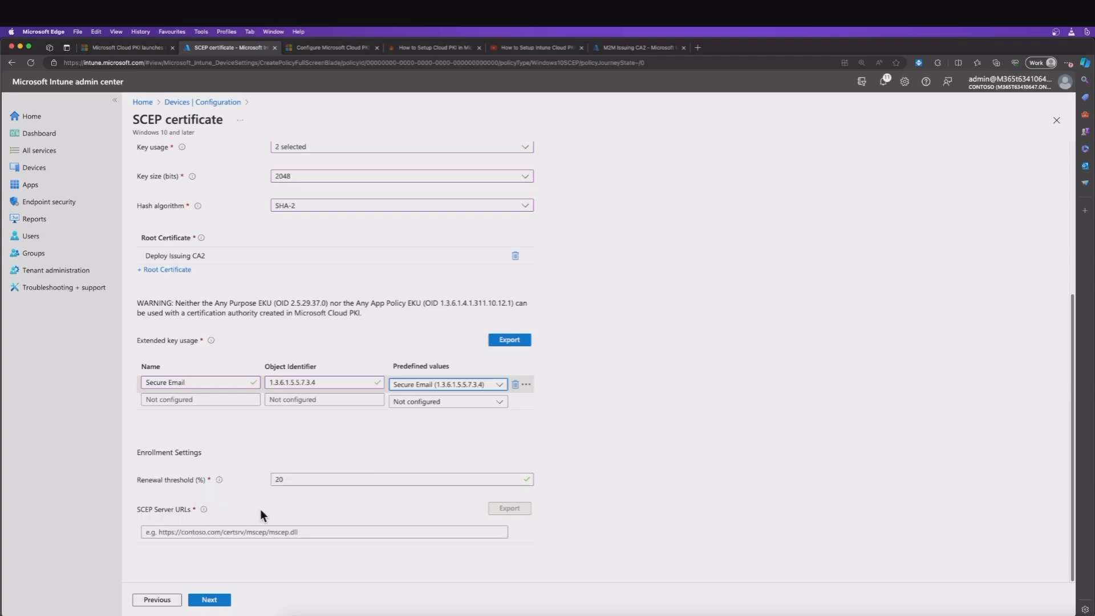
click(621, 50)
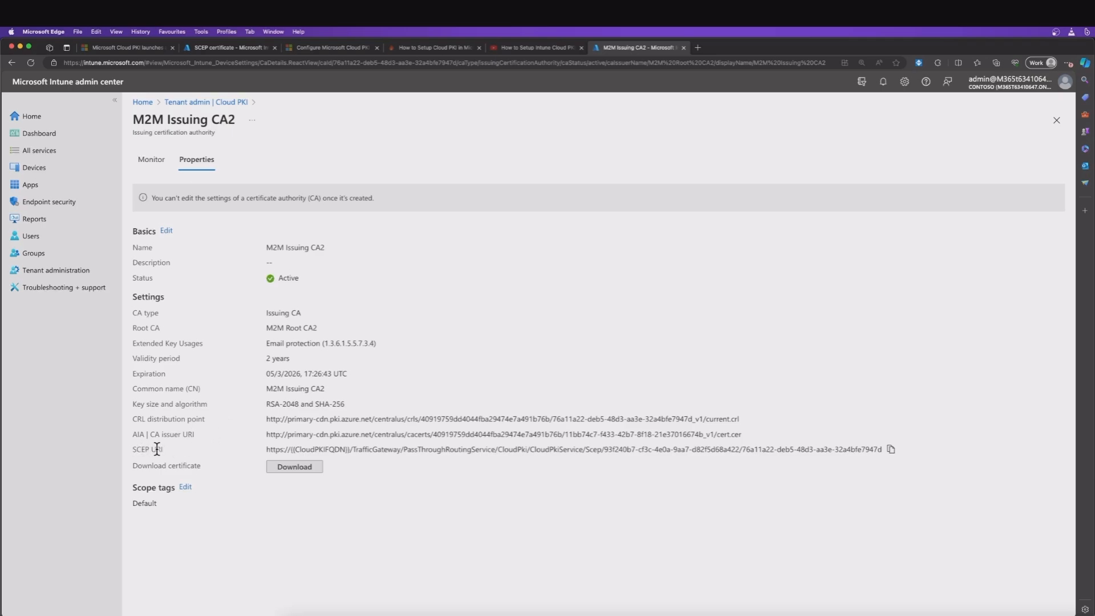
click(889, 449)
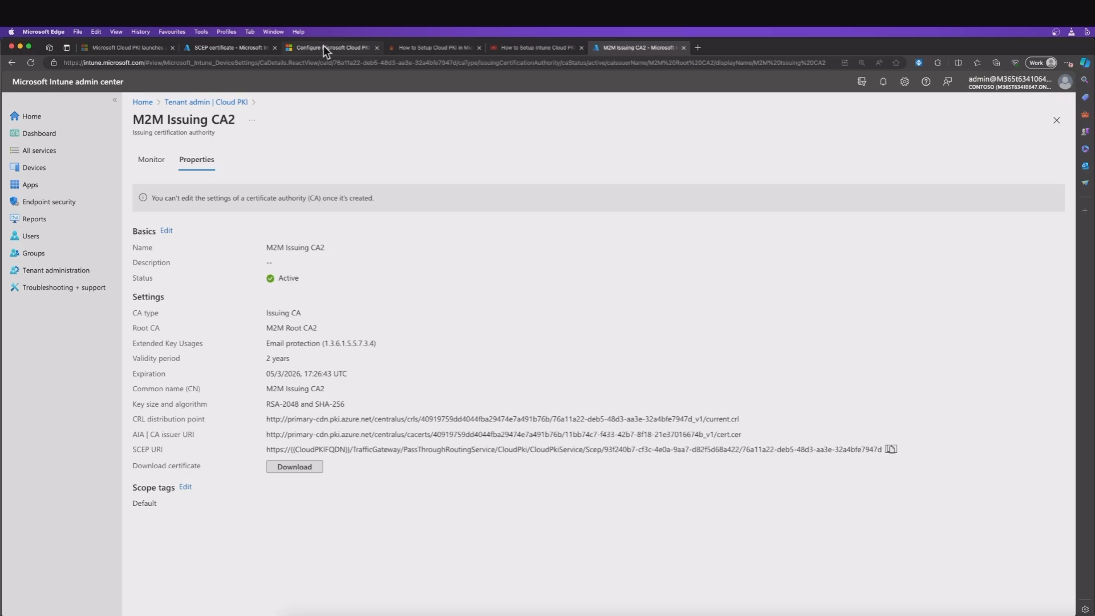
click(223, 47)
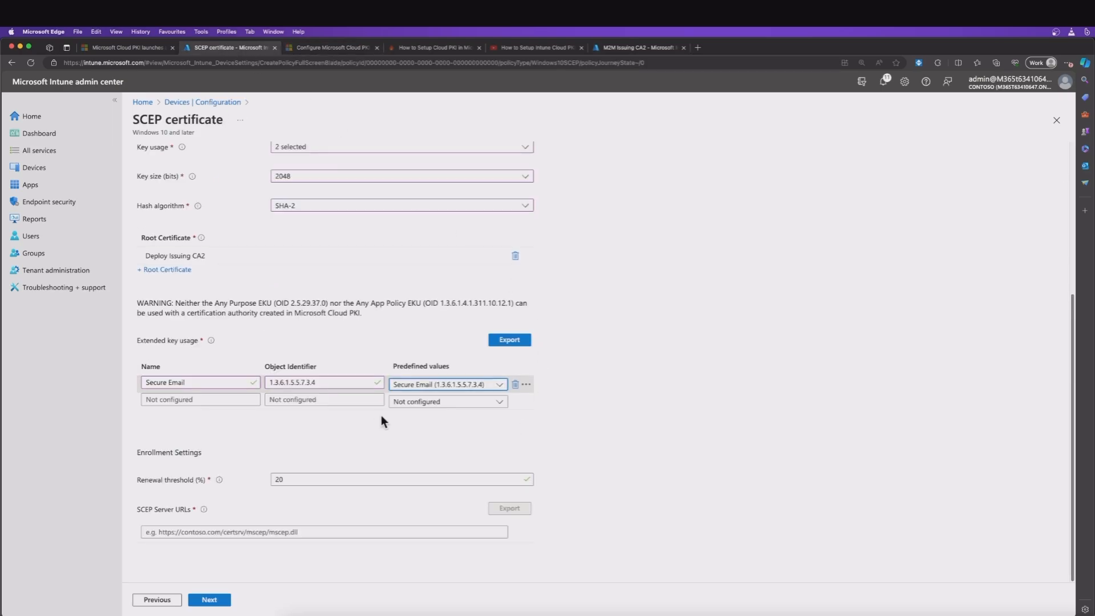
click(295, 533)
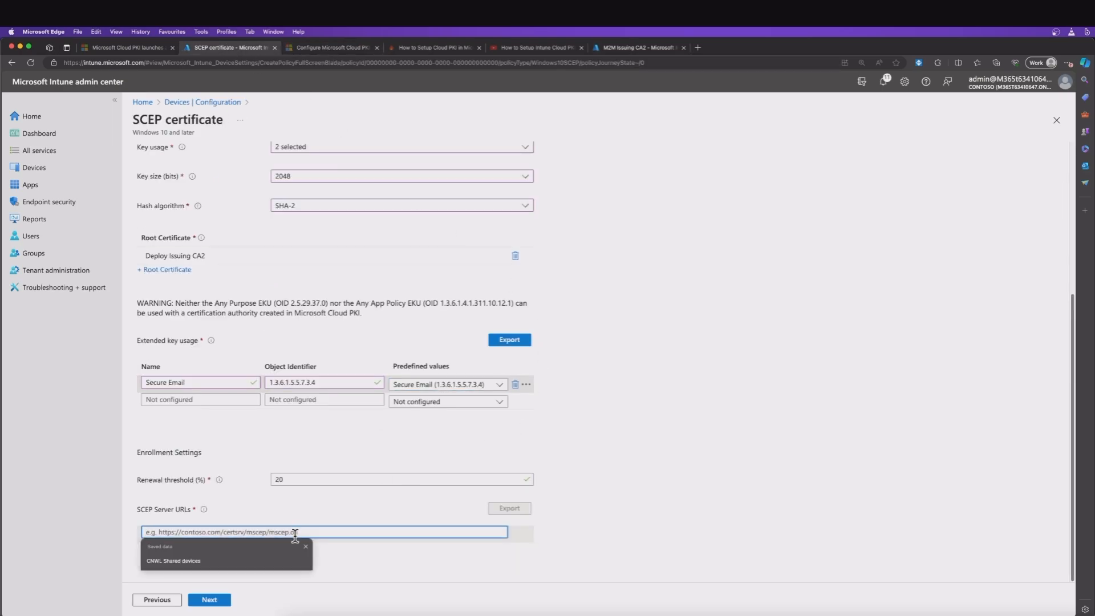
right_click(295, 533)
click(327, 442)
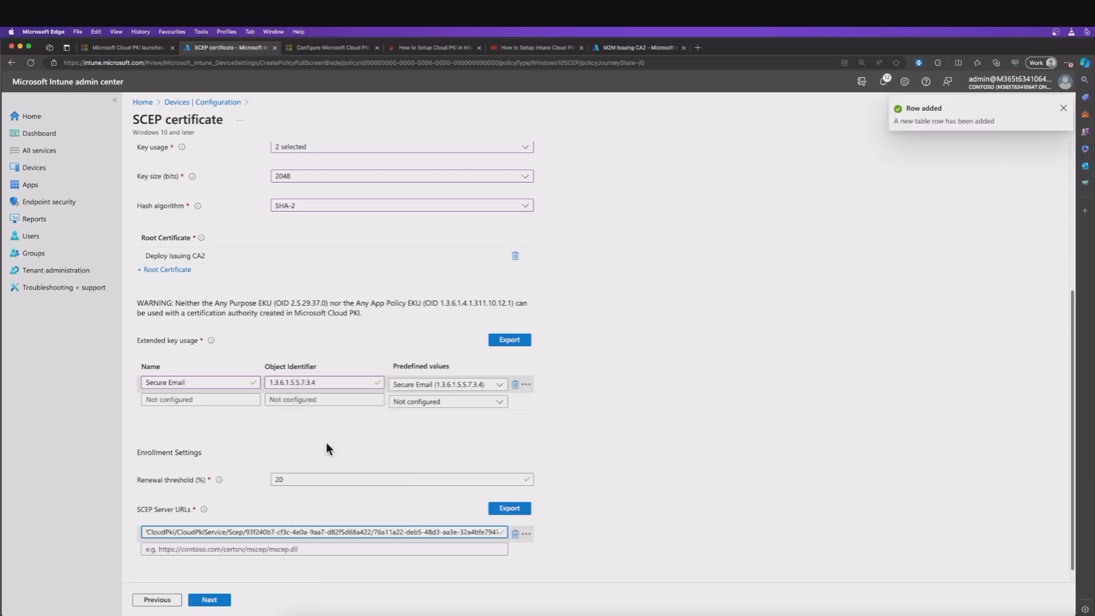
scroll(639, 494, down, 1)
click(210, 600)
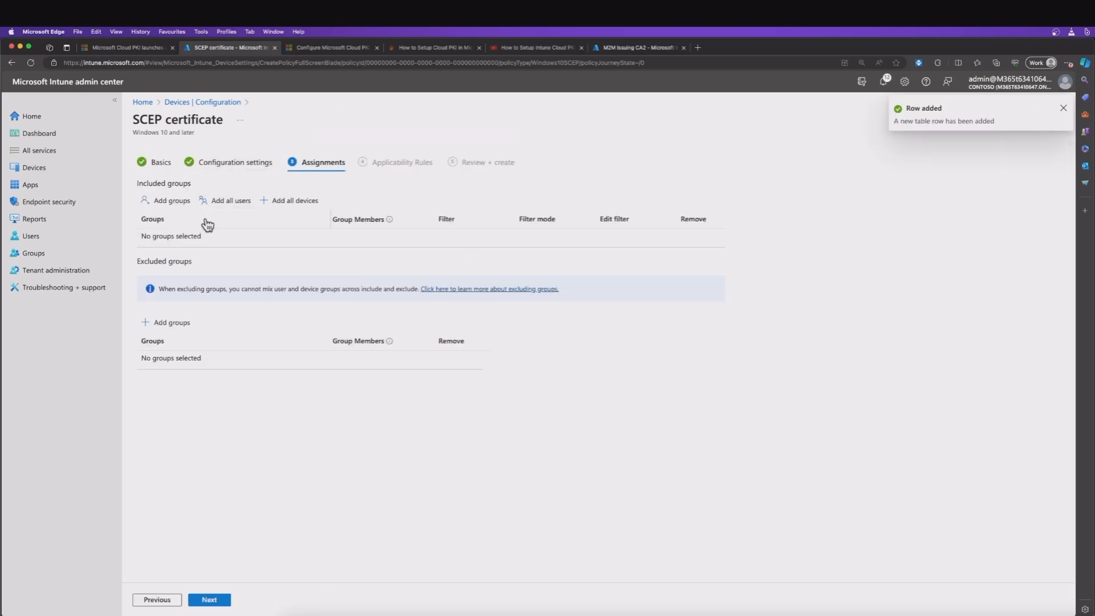
Step: Search the groups for cloud and include Cloud PKI devices in the SCEP profile's assignments
click(164, 201)
click(549, 187)
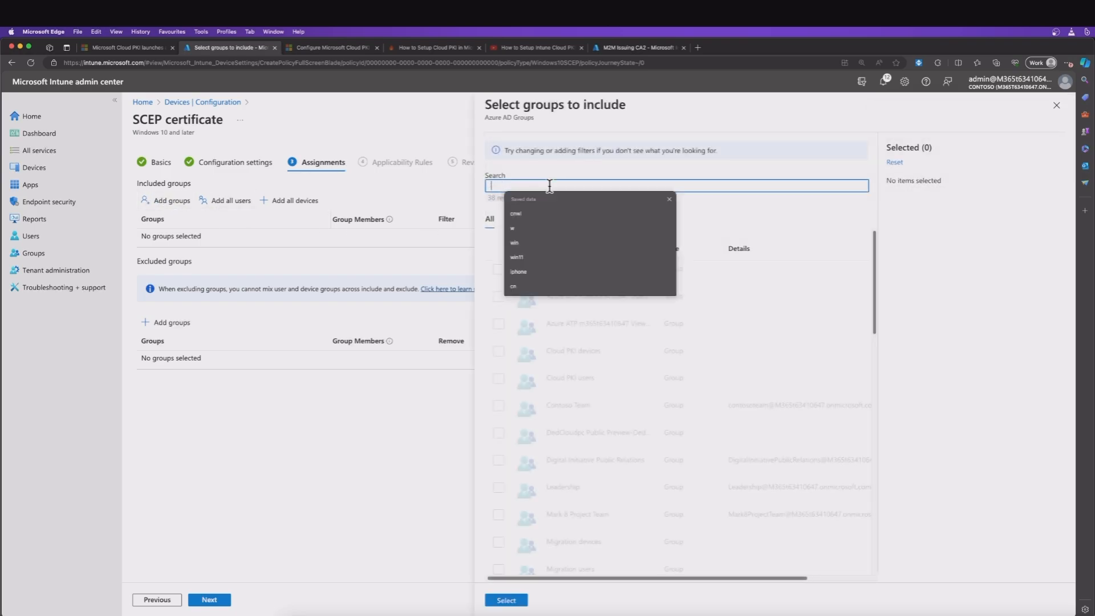
text(cloud)
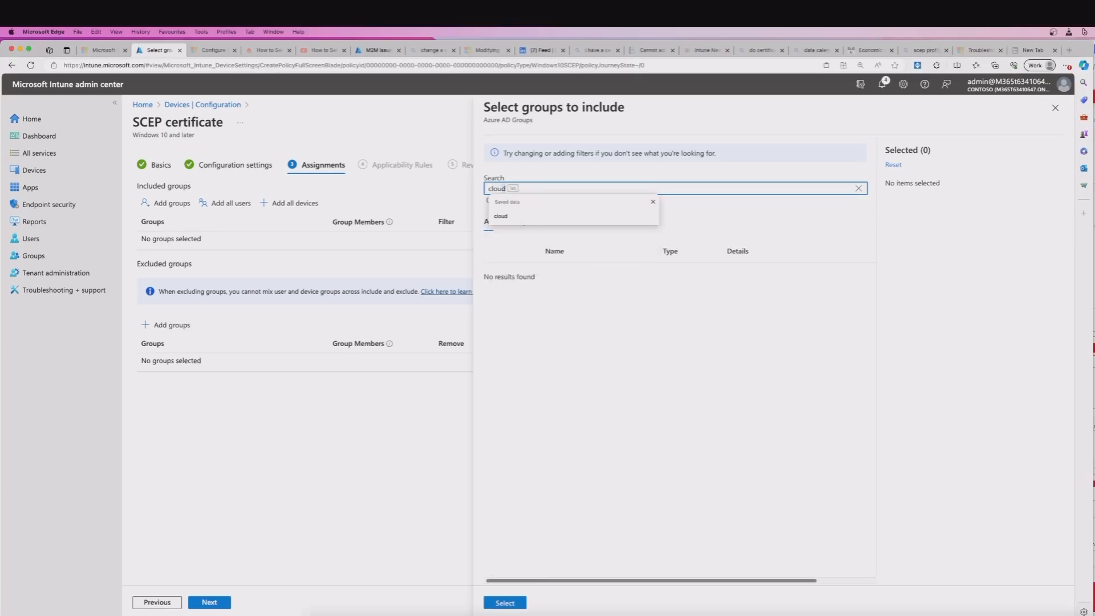
text(d)
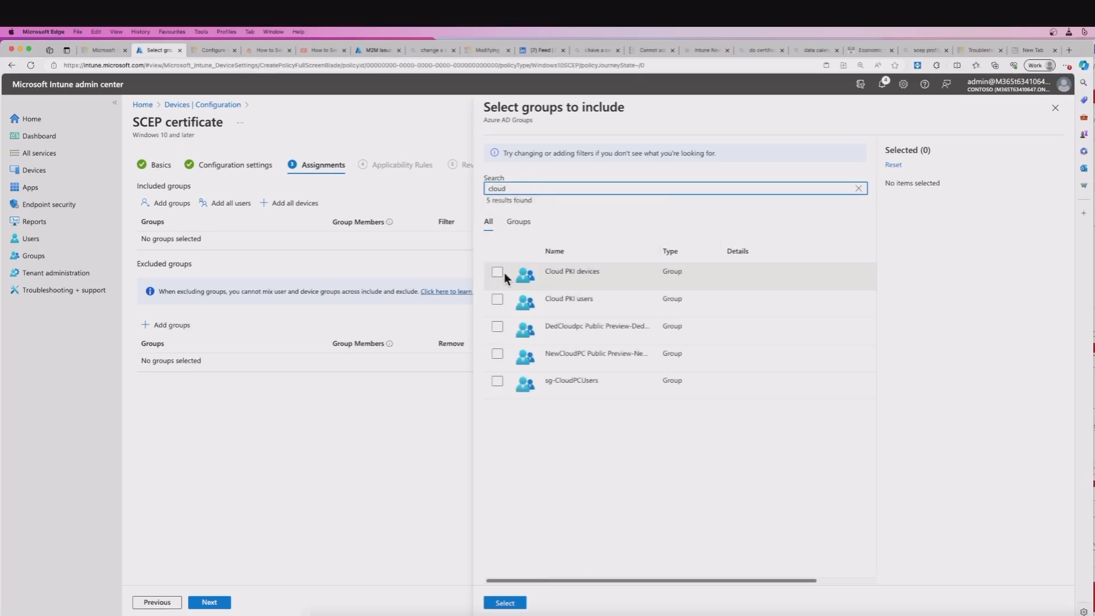
click(501, 273)
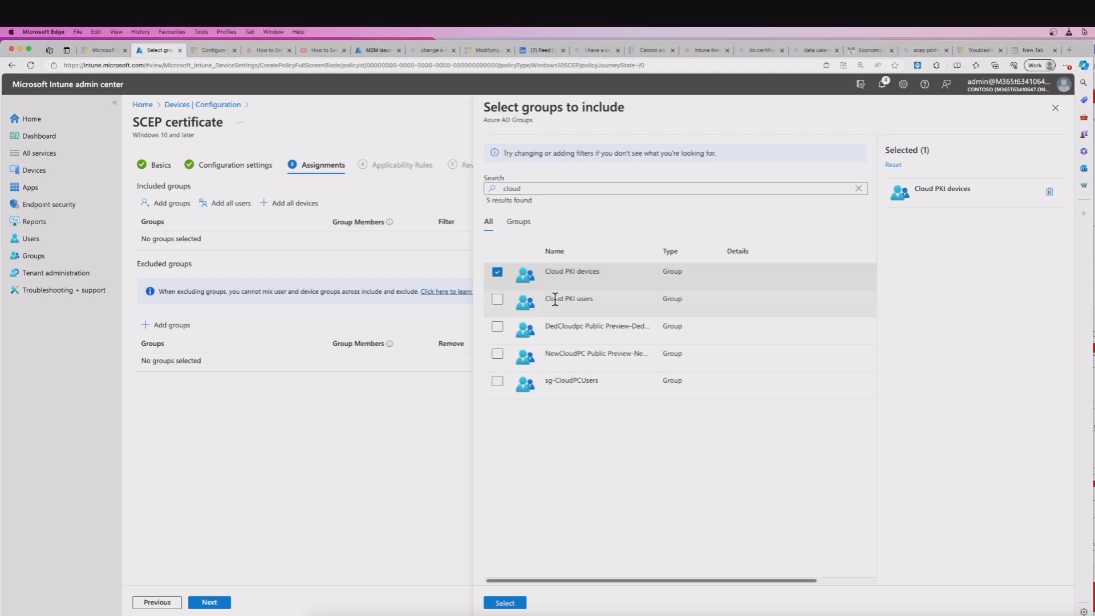
click(504, 603)
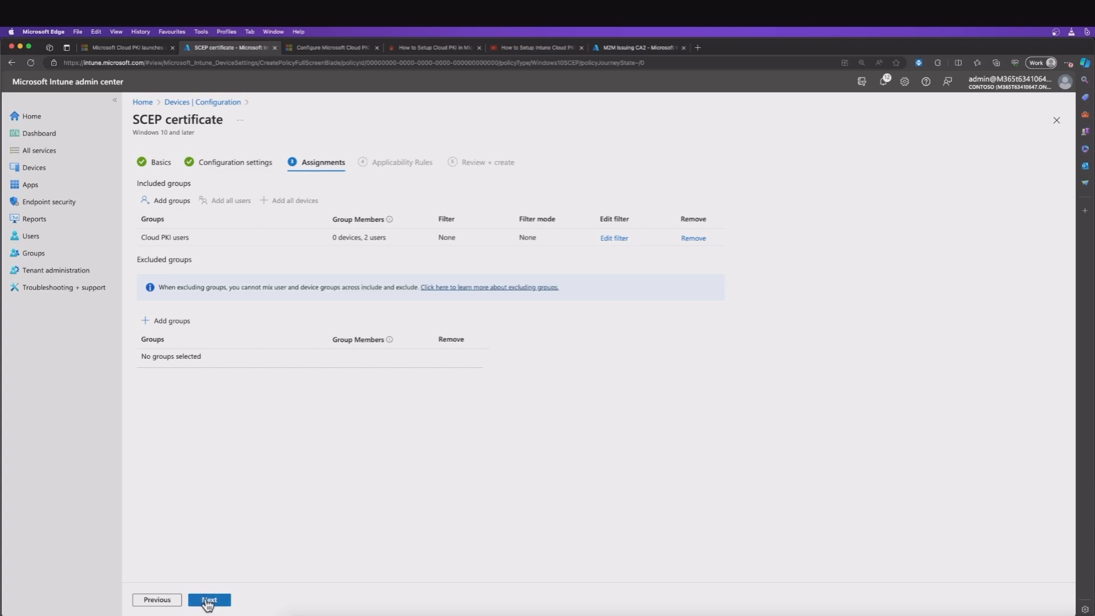
Step: Leave the applicability rules empty and create the SCEP certificate profile
click(209, 602)
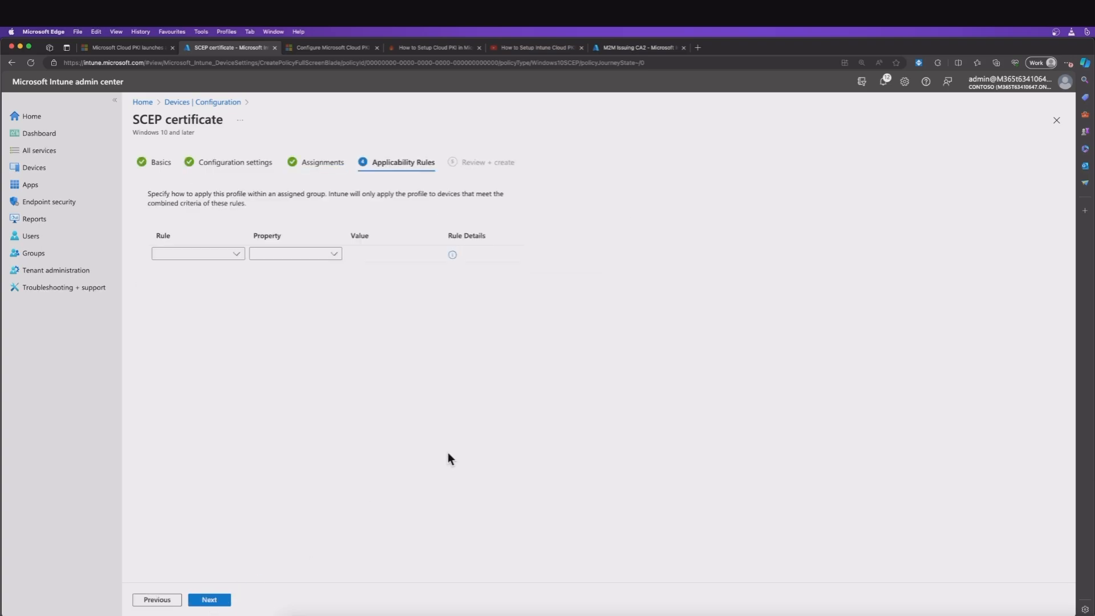
click(210, 600)
click(210, 600)
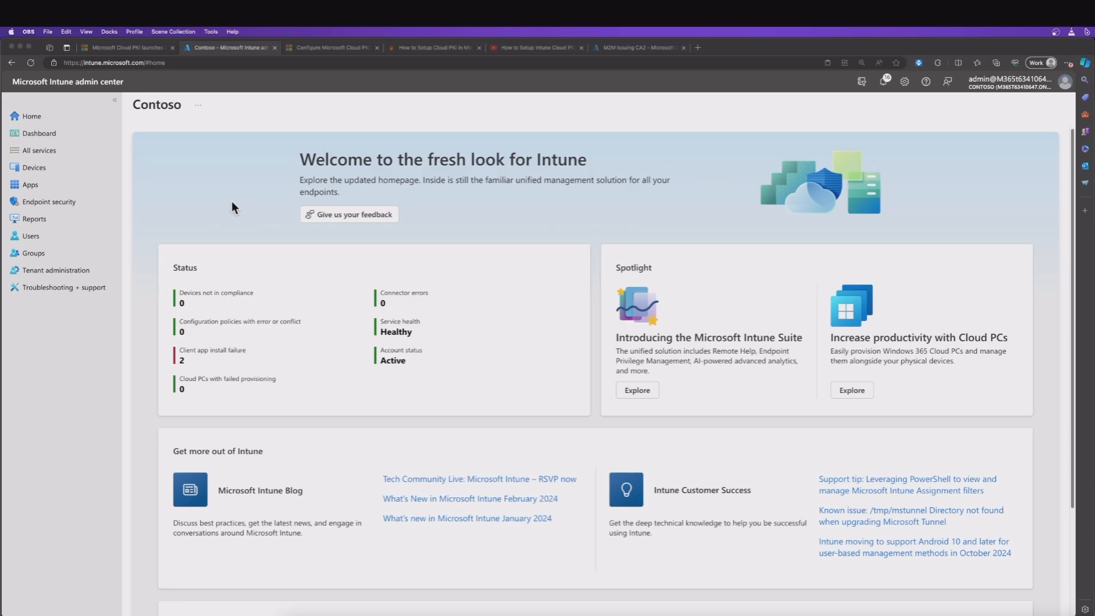
Step: Check the issued leaf certificates of M2M Issuing CA2 in Cloud PKI and refresh the list
click(54, 268)
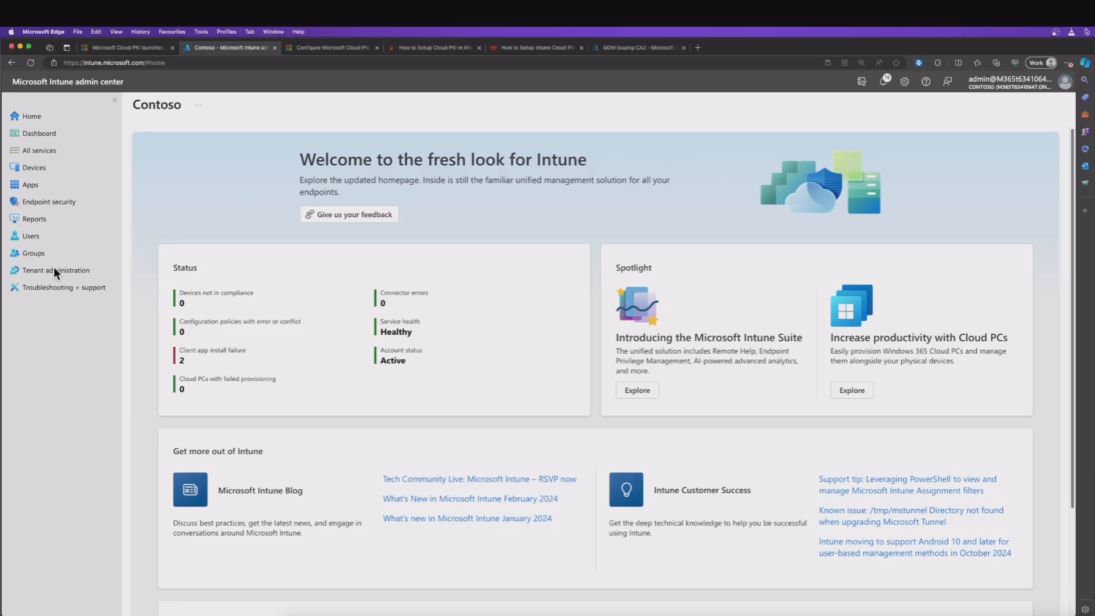
click(171, 223)
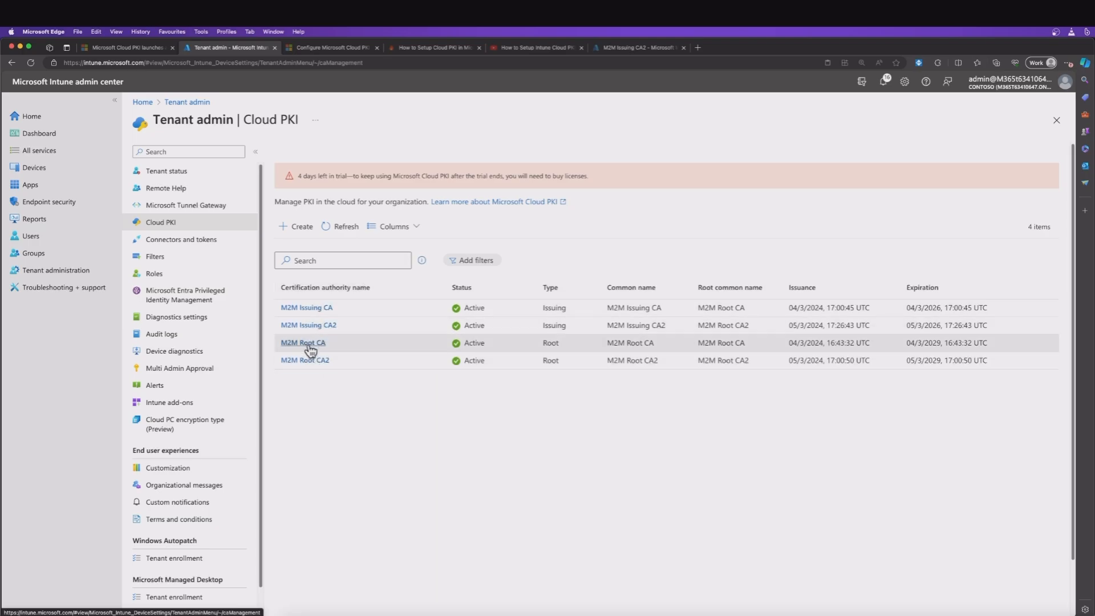
click(311, 326)
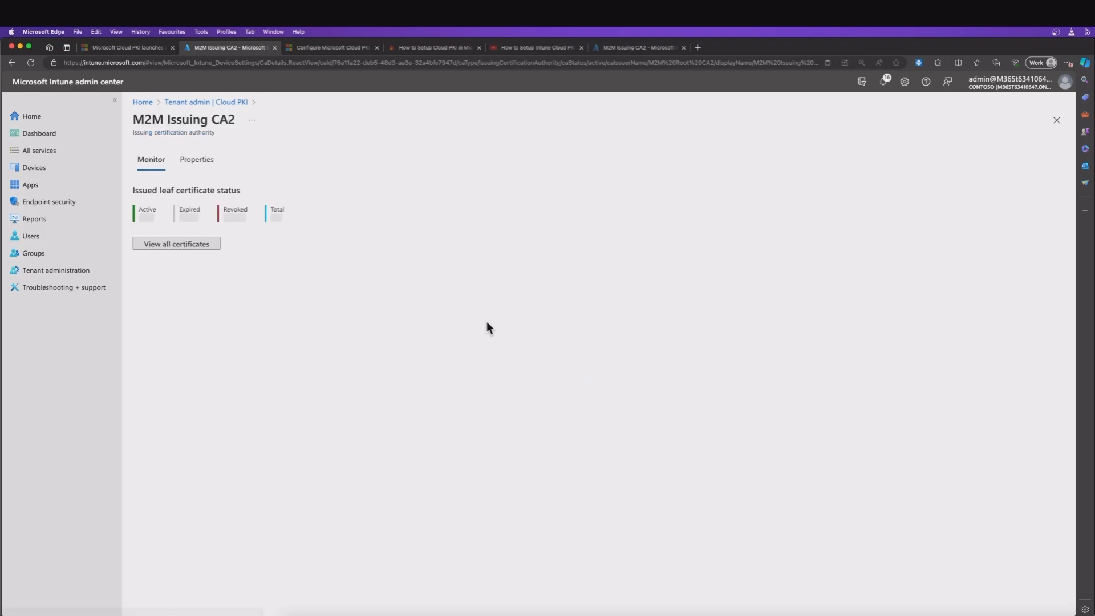
click(175, 245)
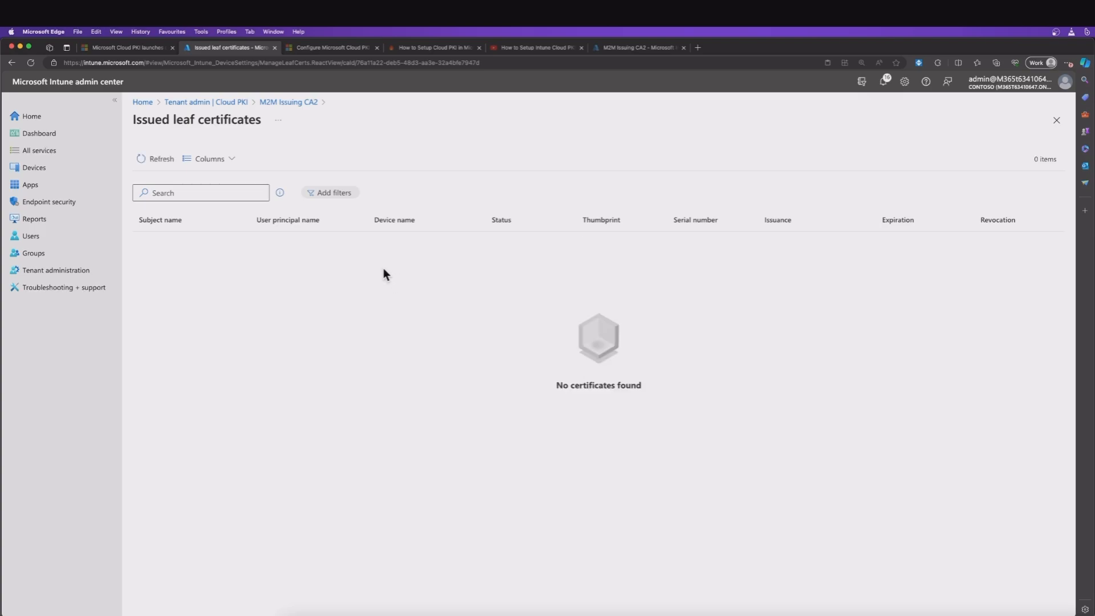
click(164, 162)
Step: Examine the Certificates report among the device monitoring reports
click(39, 169)
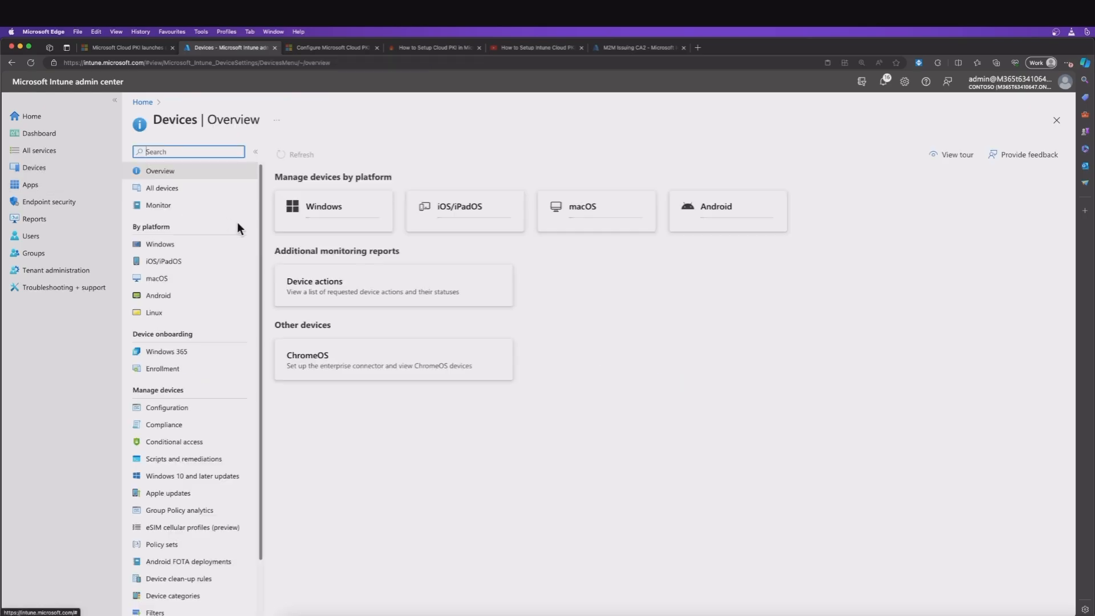
click(159, 206)
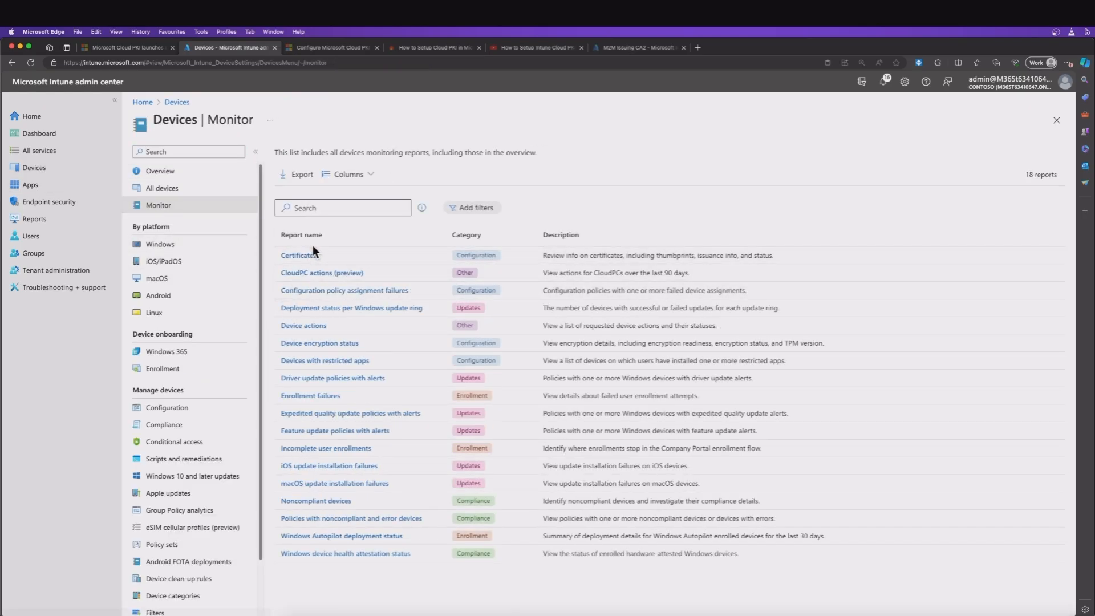
click(302, 257)
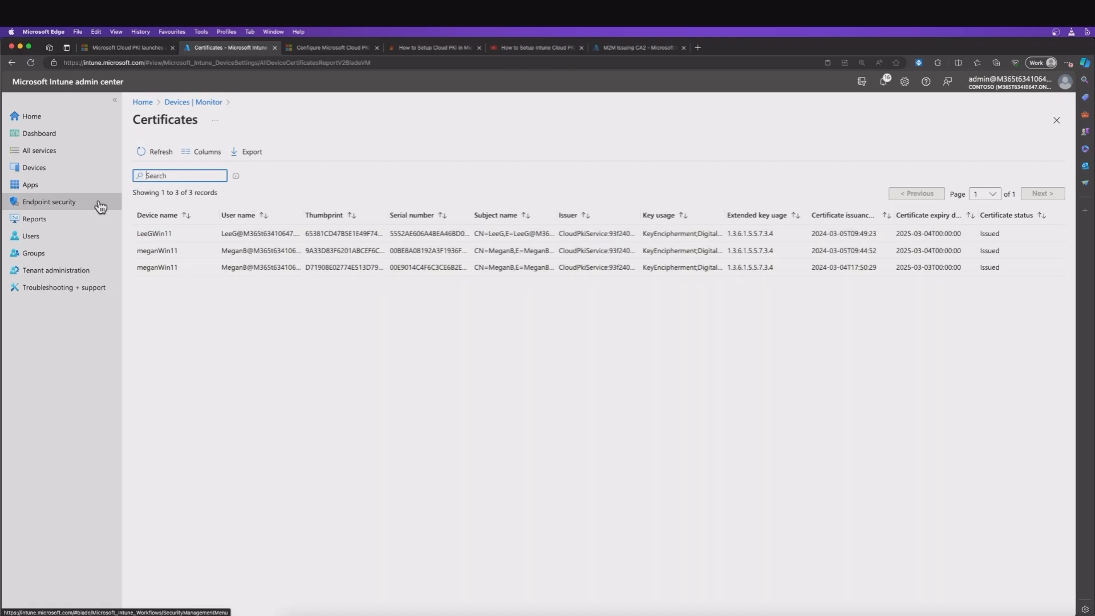
Step: Check the per-setting deployment status of the Deploy Issuing CA2 configuration profile
click(35, 169)
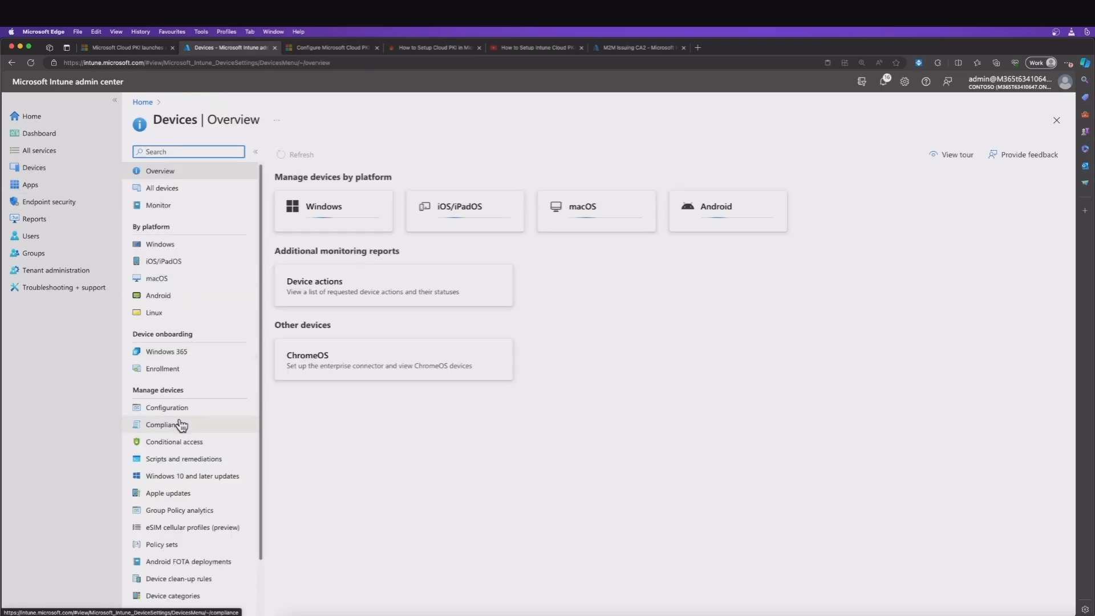
click(171, 408)
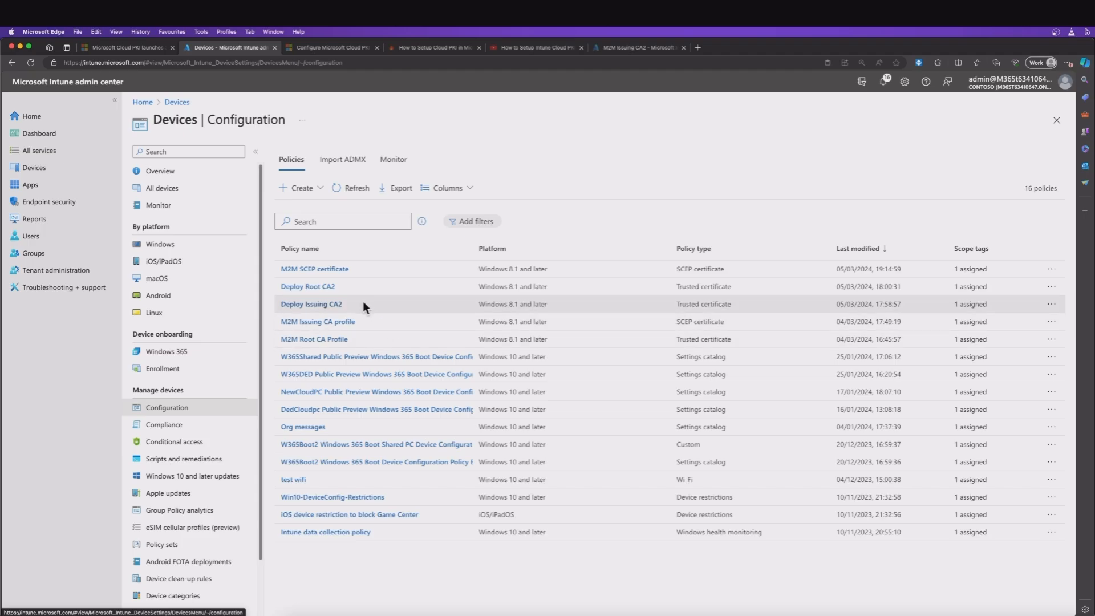
click(317, 305)
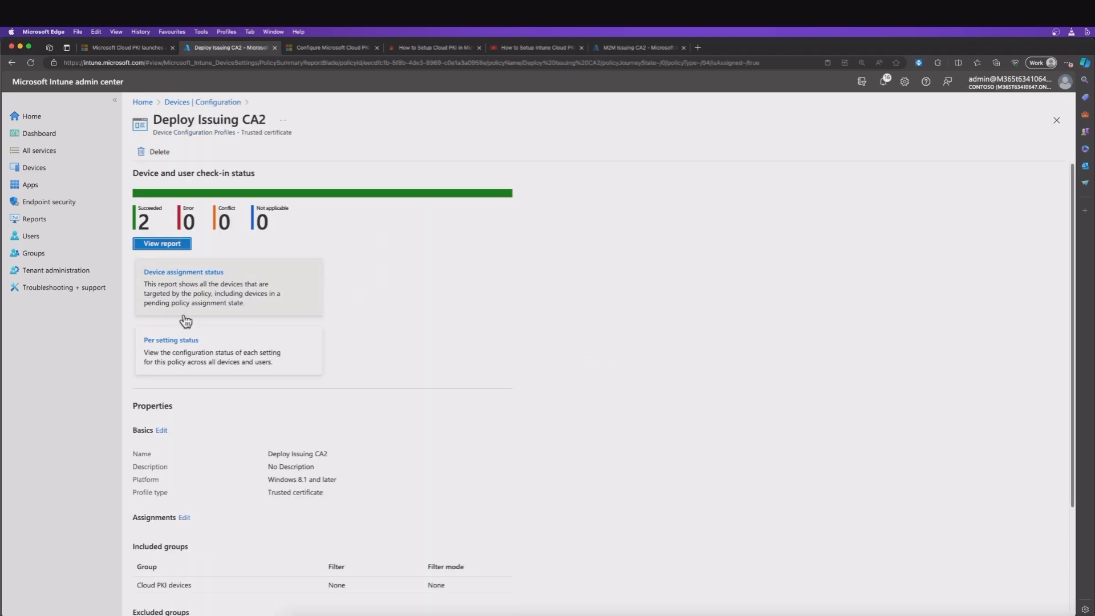
click(178, 349)
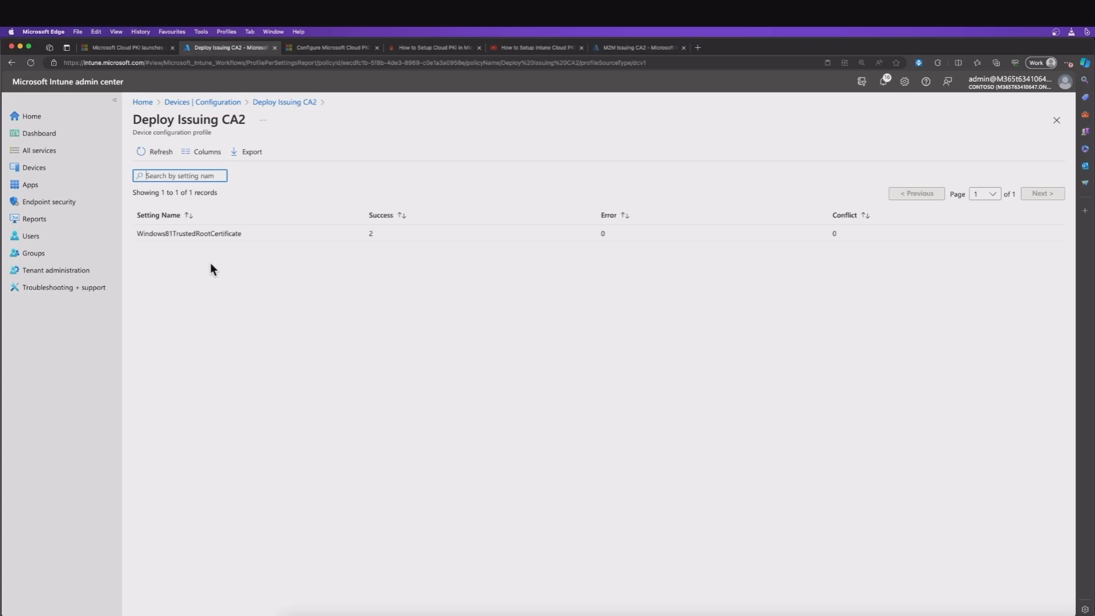
Step: Open the Device query page for the Windows device meganWin11
click(40, 169)
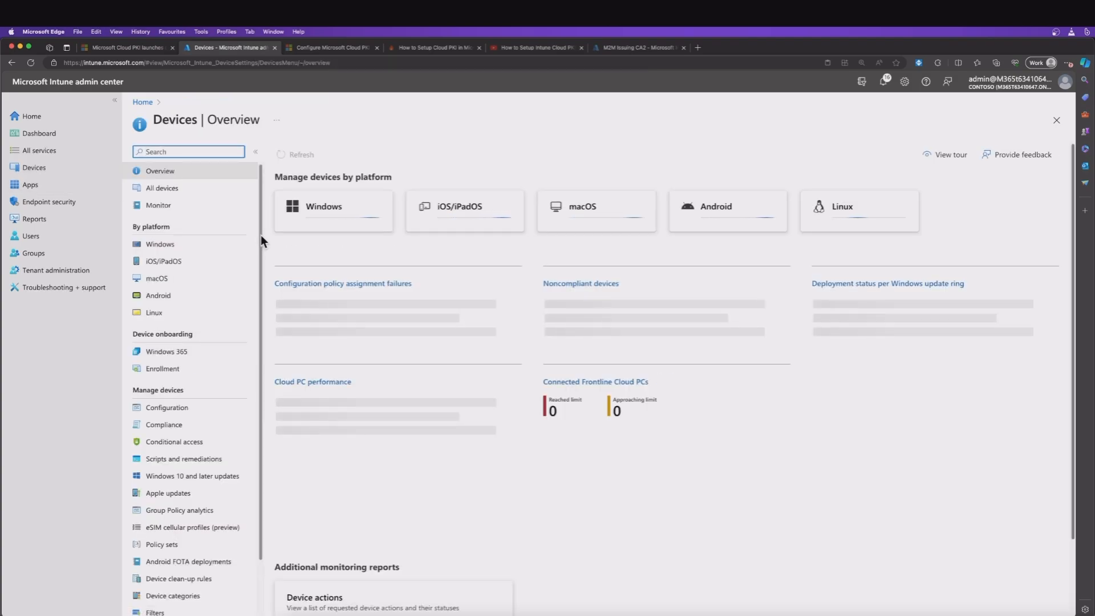
drag(261, 235, 258, 308)
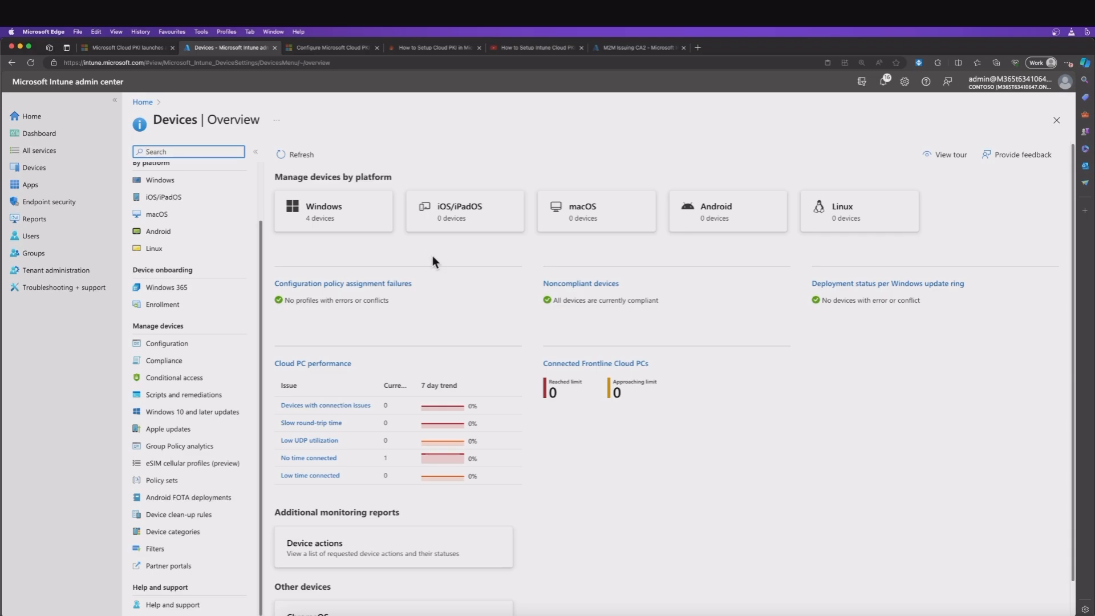
click(328, 220)
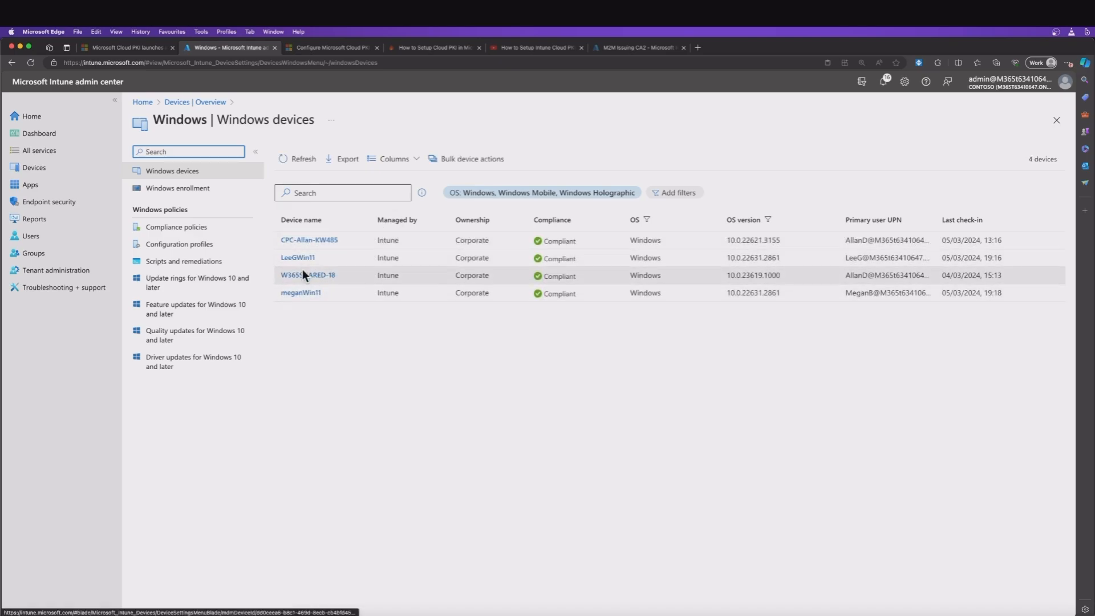
click(305, 294)
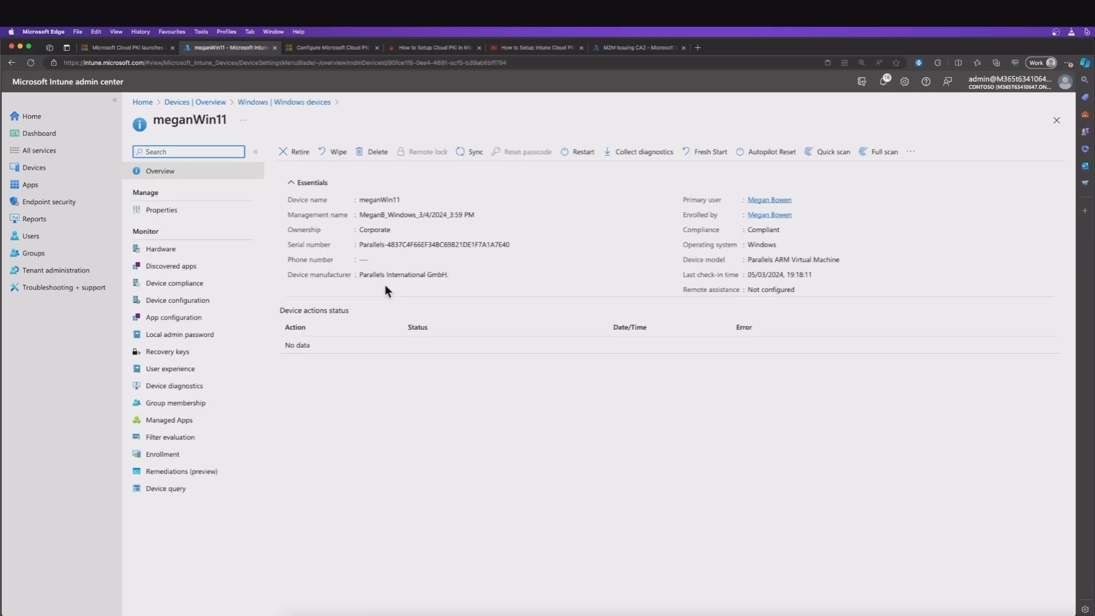
click(162, 492)
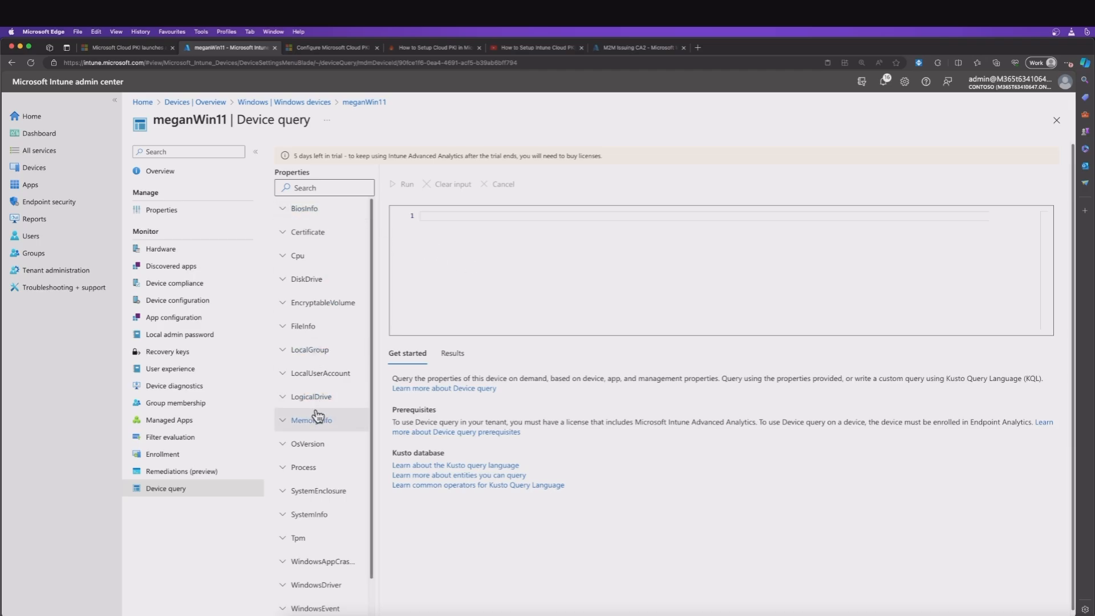
Step: Expand the Certificate properties and paste a Certificate query filtering CommonName startswith 'M2M' and projecting CommonName, ValidToDateTime, SelfSigned, SigningAlgorithm and KeyStrength
click(316, 234)
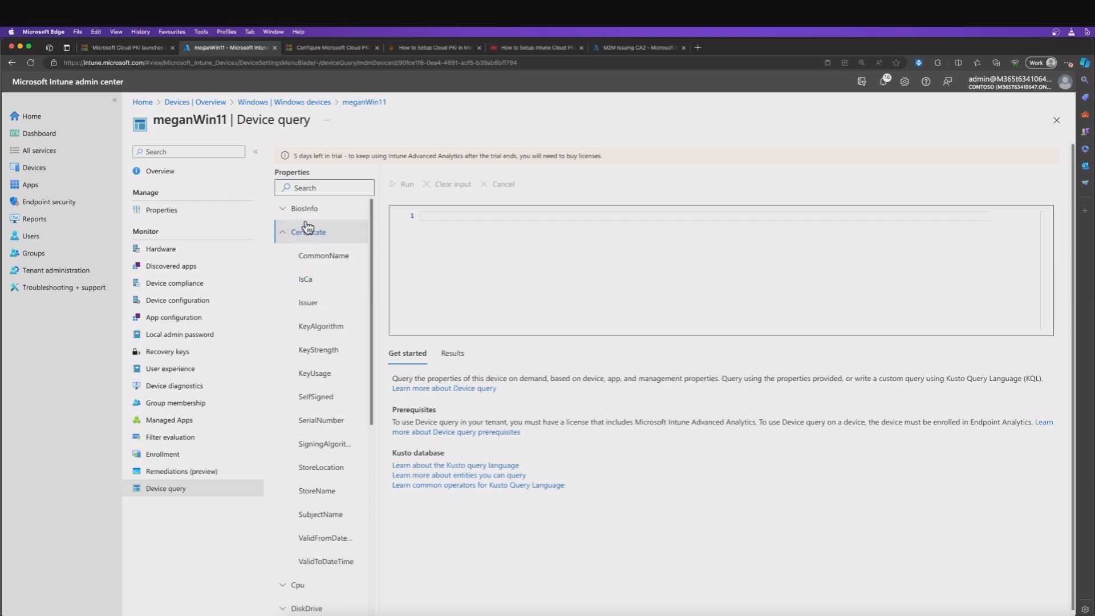
right_click(434, 216)
click(467, 343)
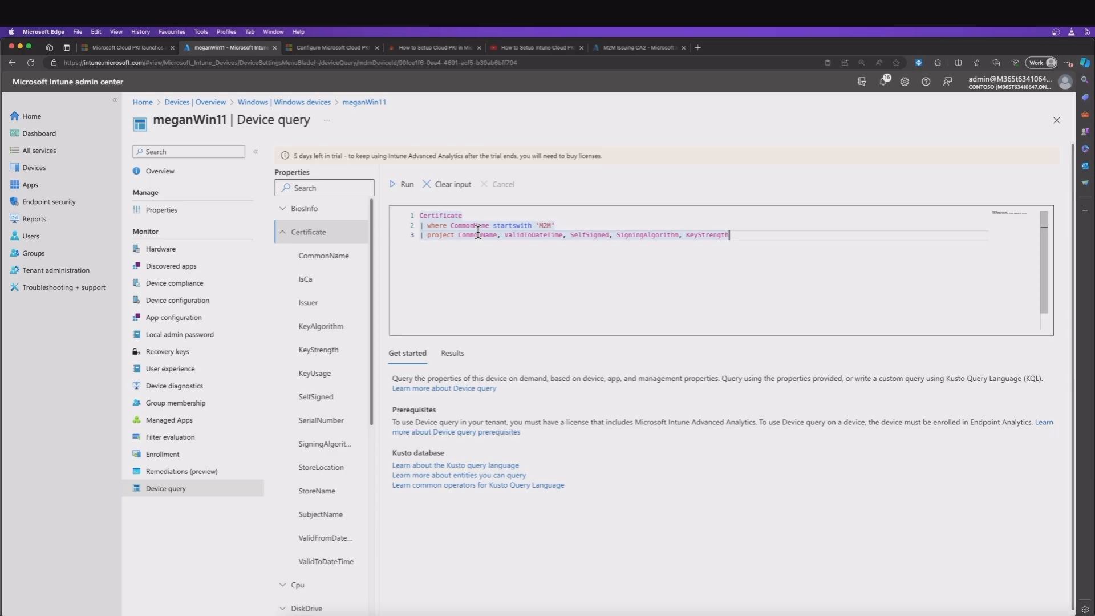
Step: Change the query filter to CommonName contains 'CA2' and run the query
double_click(514, 225)
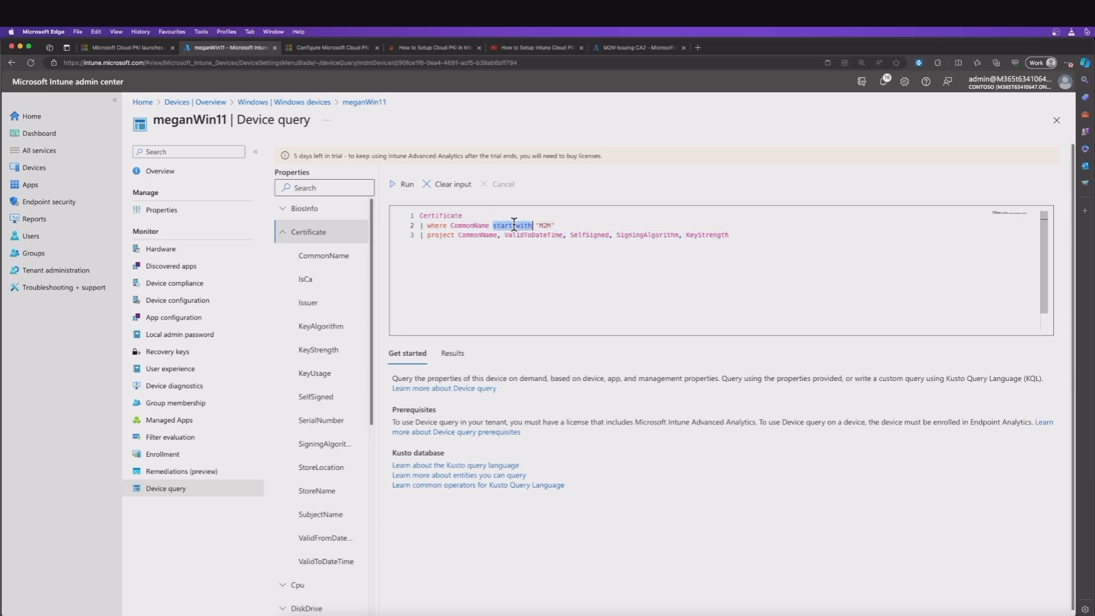
text(contains)
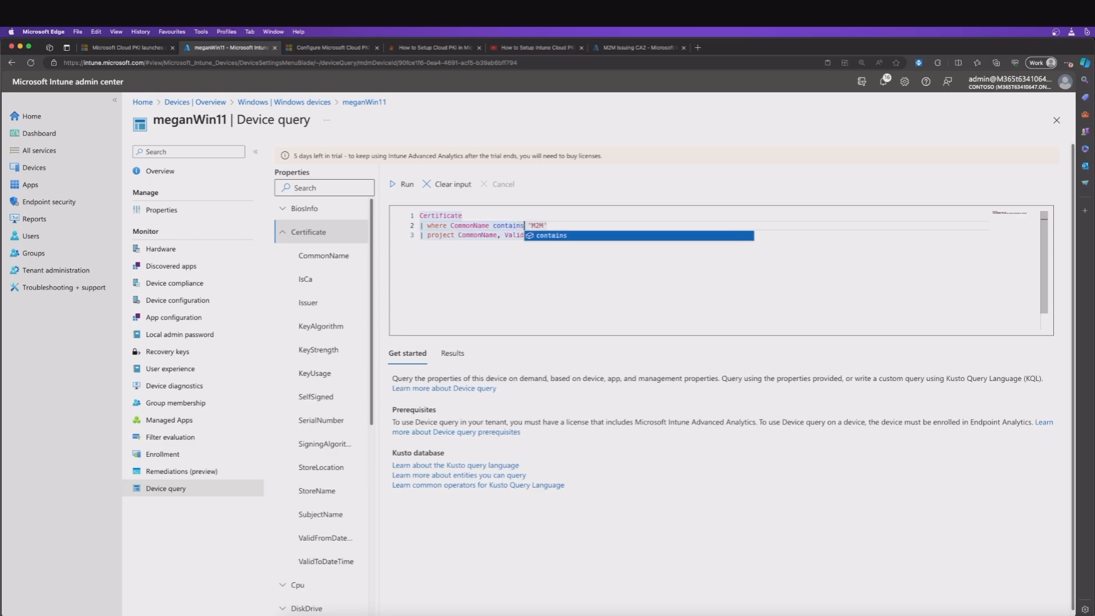
click(543, 224)
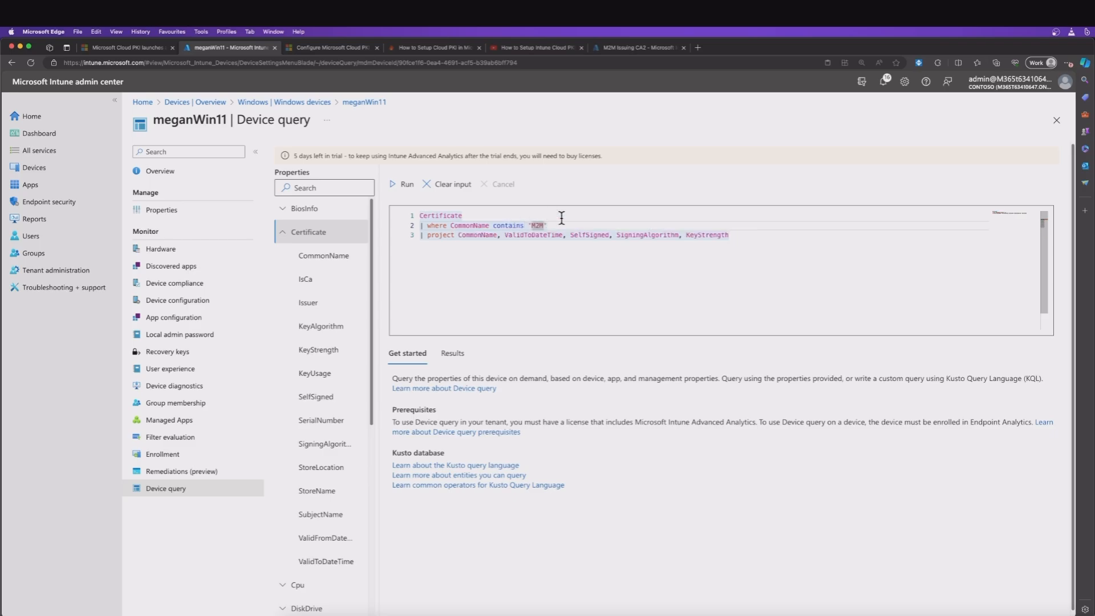
key(BackSpace)
key(BackSpace)
text(CA2)
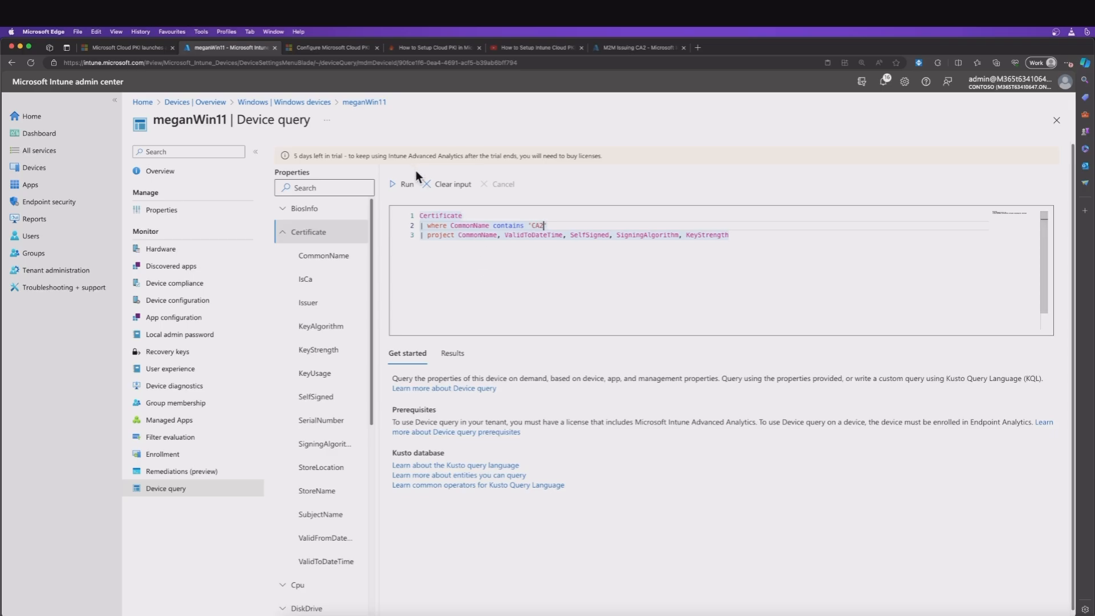
click(405, 184)
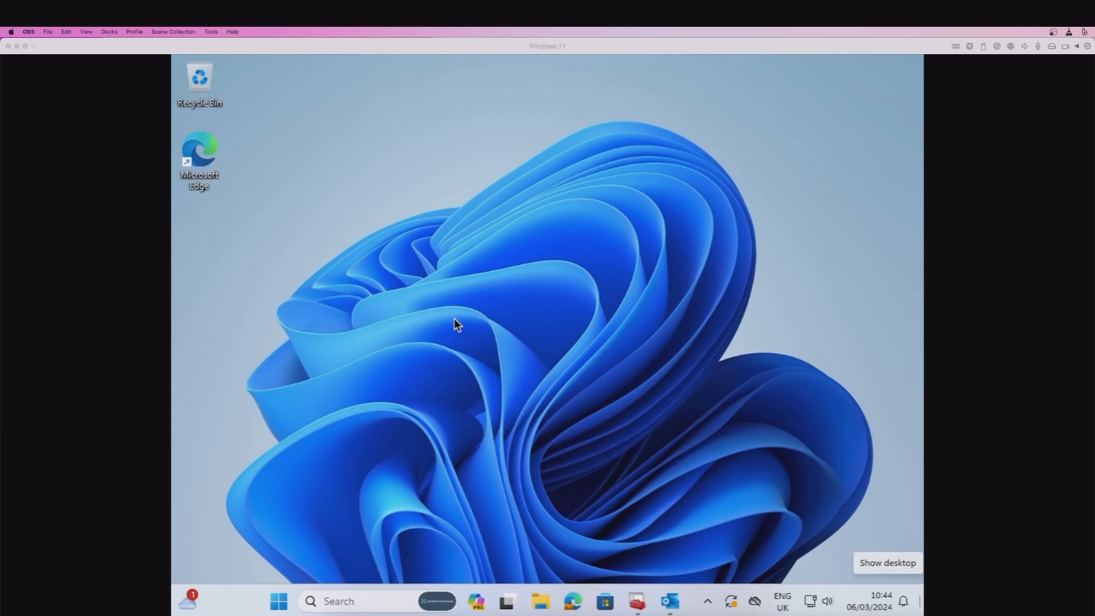
Step: Switch to the Windows 11 virtual machine, open Manage user certificates and move its window clear of the desktop icons
click(355, 603)
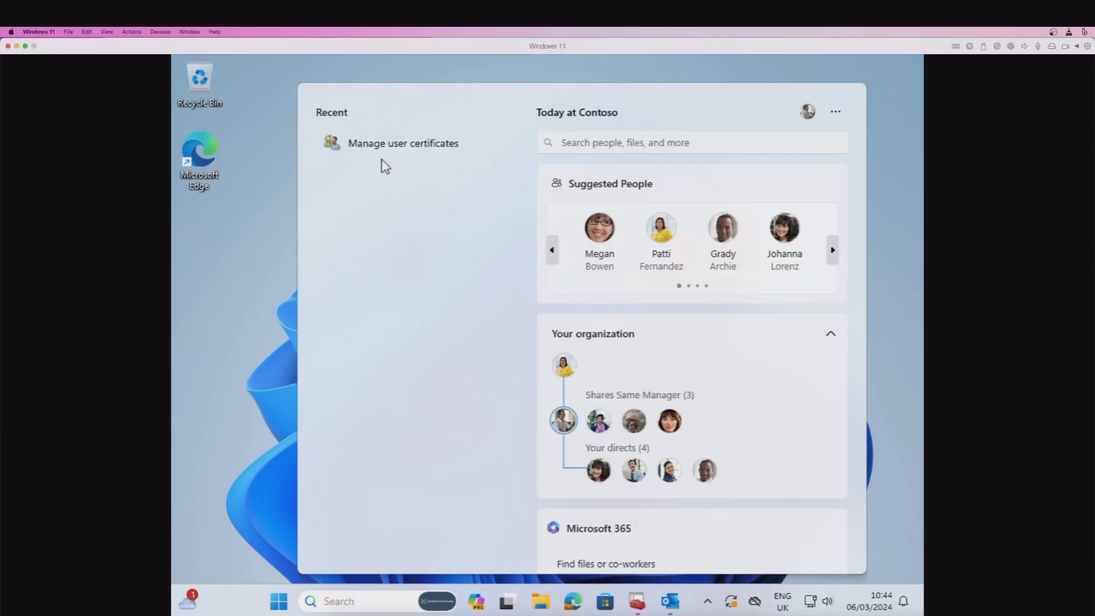
click(399, 145)
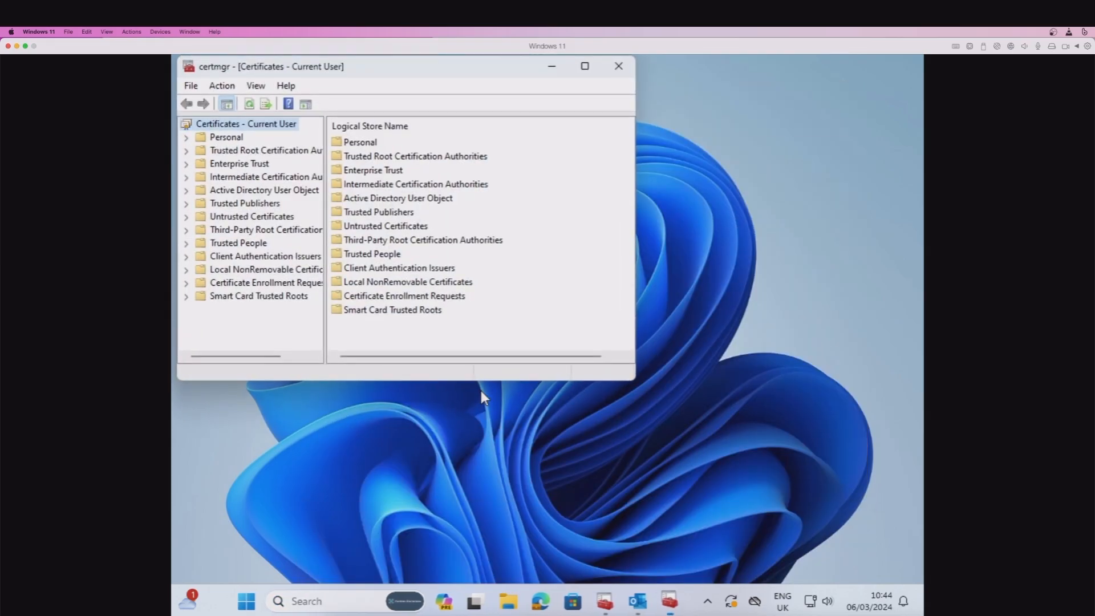
drag(422, 70, 513, 128)
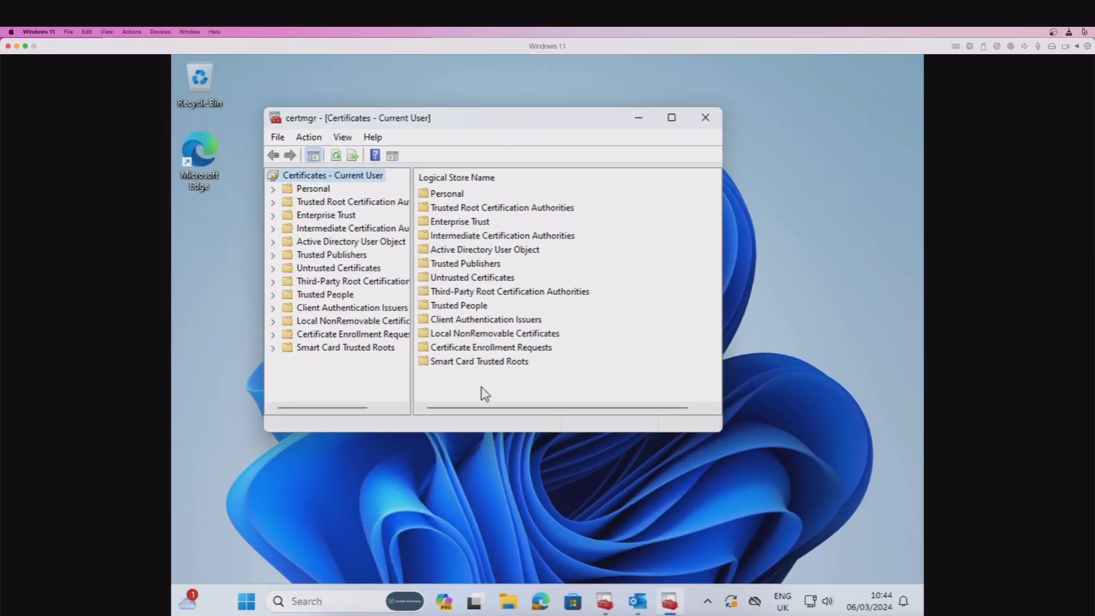
Step: Inspect the M2M Root CA2 certificate in the Trusted Root Certification Authorities store, then close its details
double_click(326, 203)
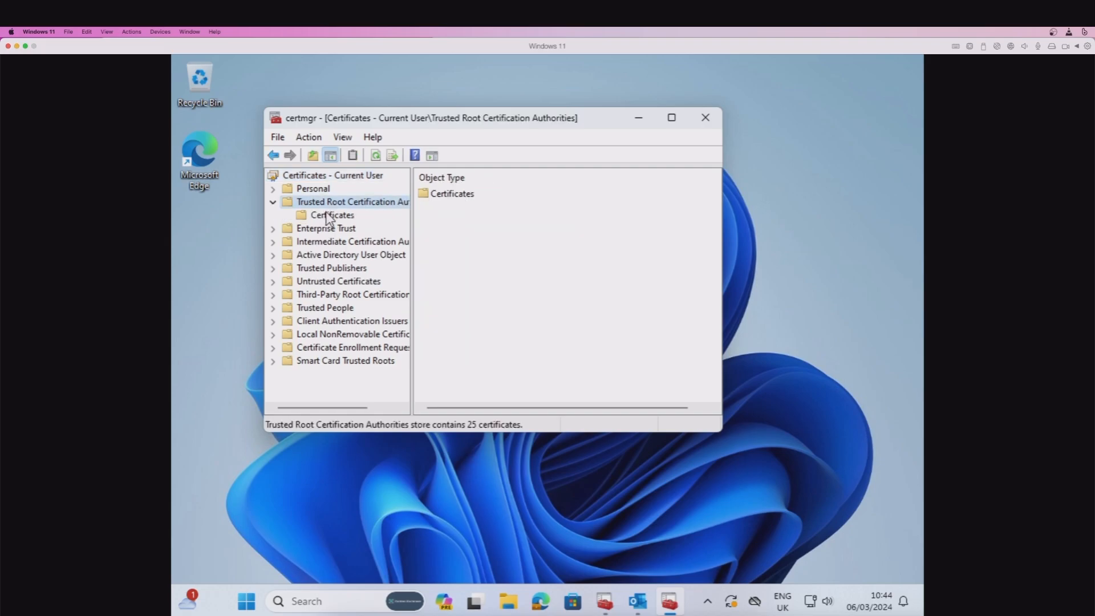
click(328, 217)
scroll(486, 305, down, 1)
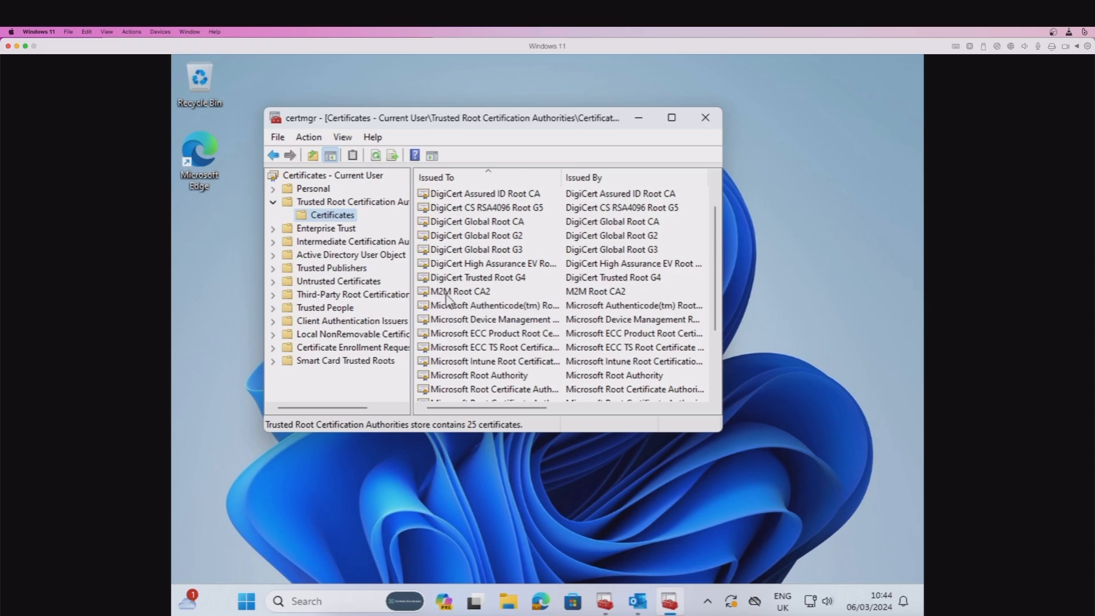
double_click(479, 292)
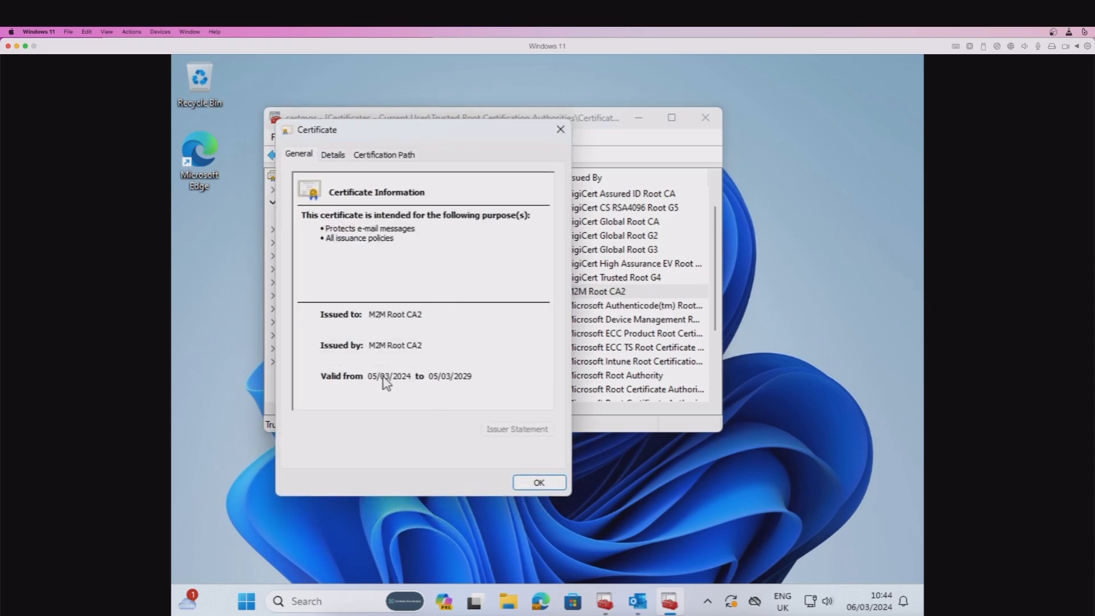
click(539, 483)
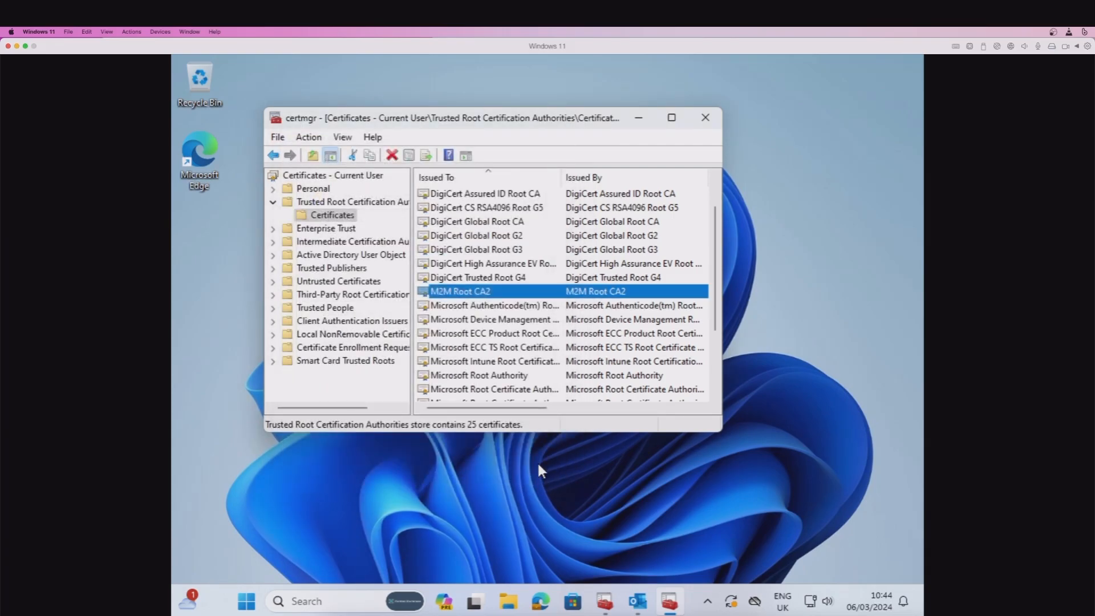
Step: Inspect the Personal store certificate issued by M2M Issuing CA2, close its details and minimize the certificate manager
click(314, 190)
click(274, 189)
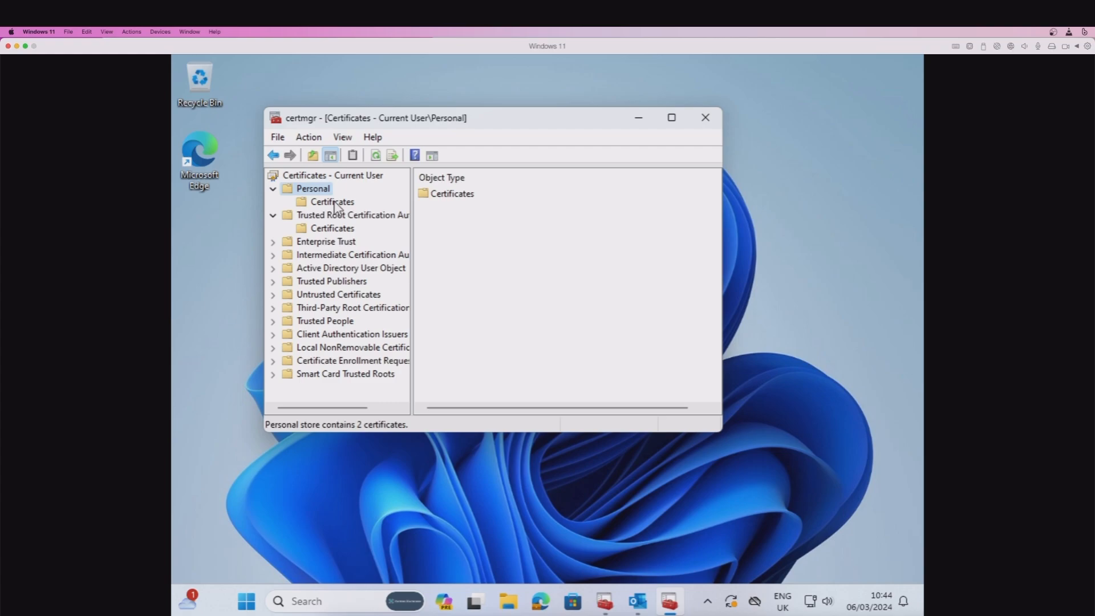
click(335, 203)
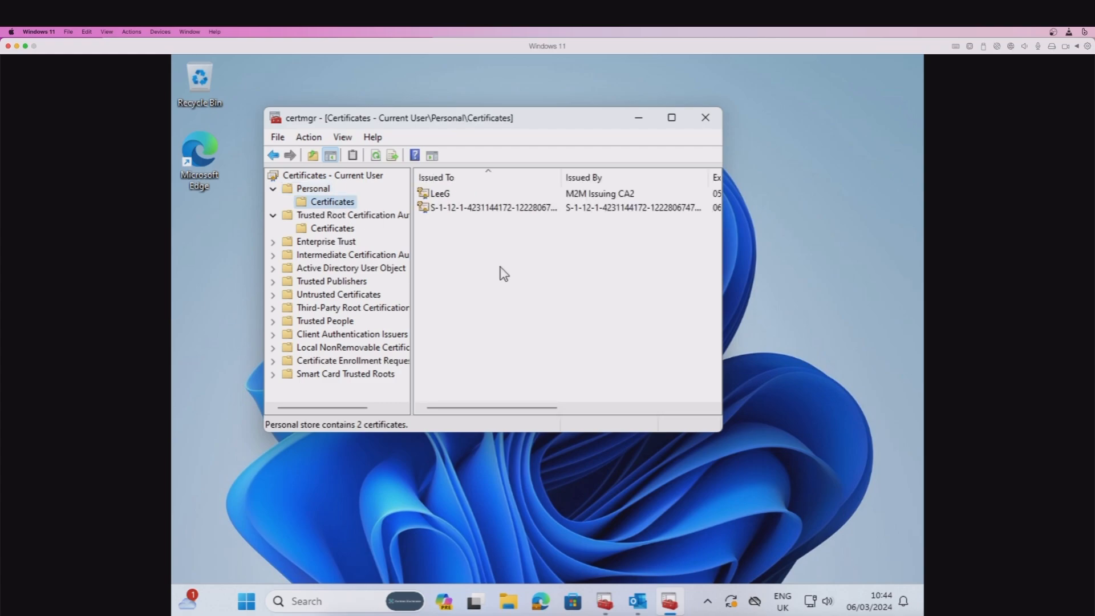
double_click(465, 197)
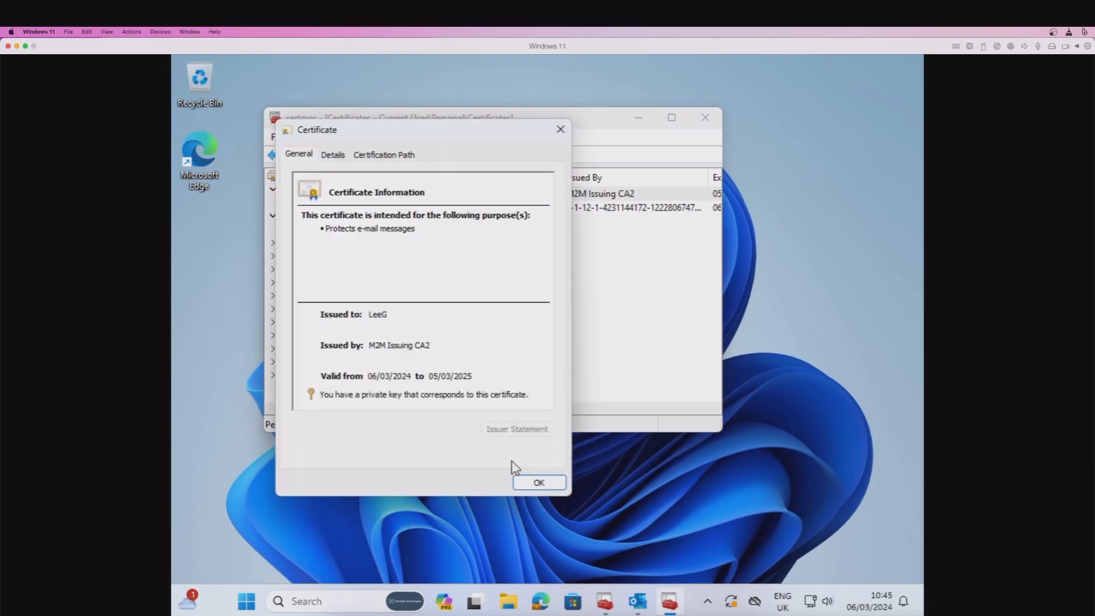
click(533, 483)
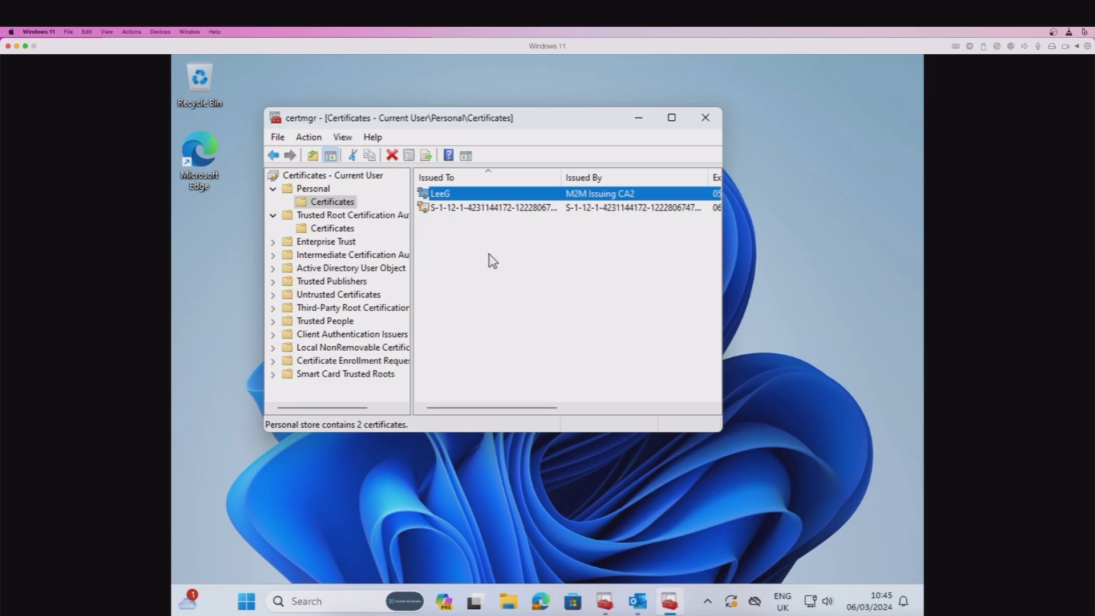
click(639, 118)
Step: Switch to Outlook and open the Email Security settings in the Trust Center
click(638, 601)
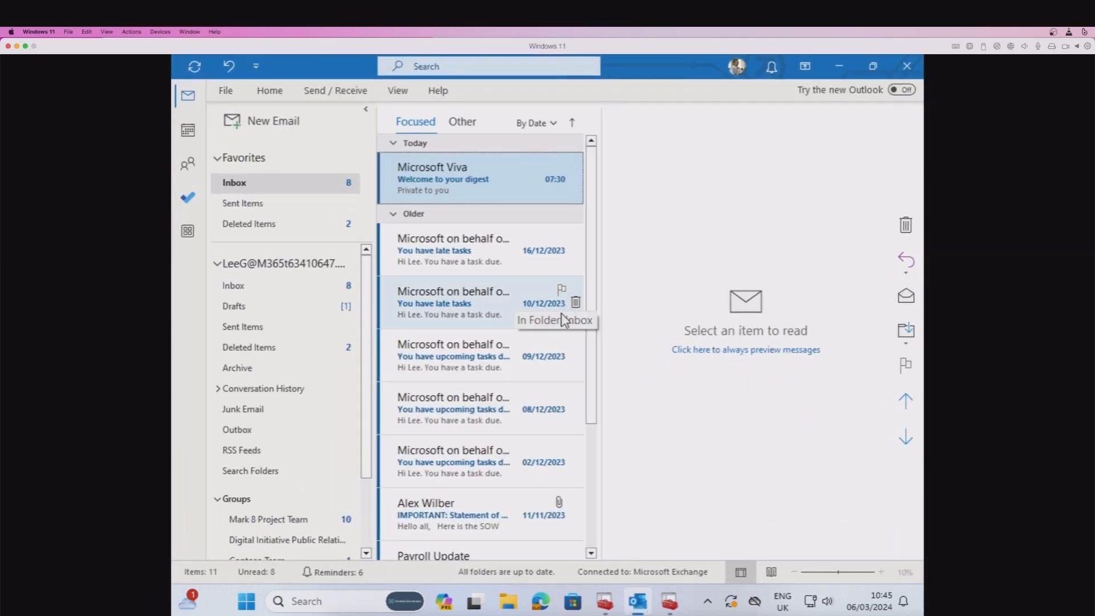
click(225, 91)
click(220, 529)
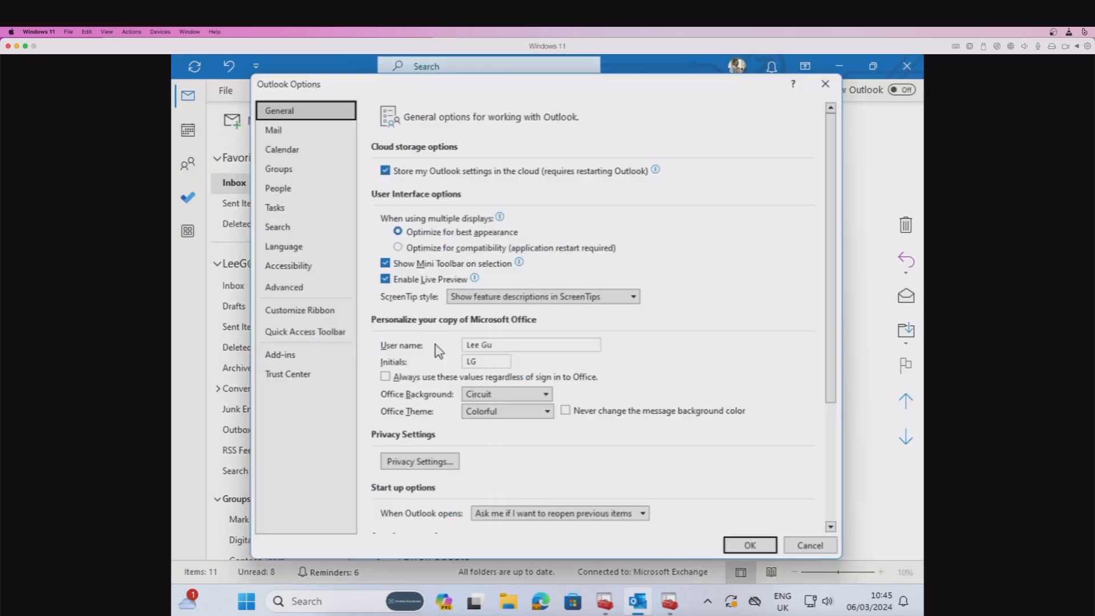
click(296, 377)
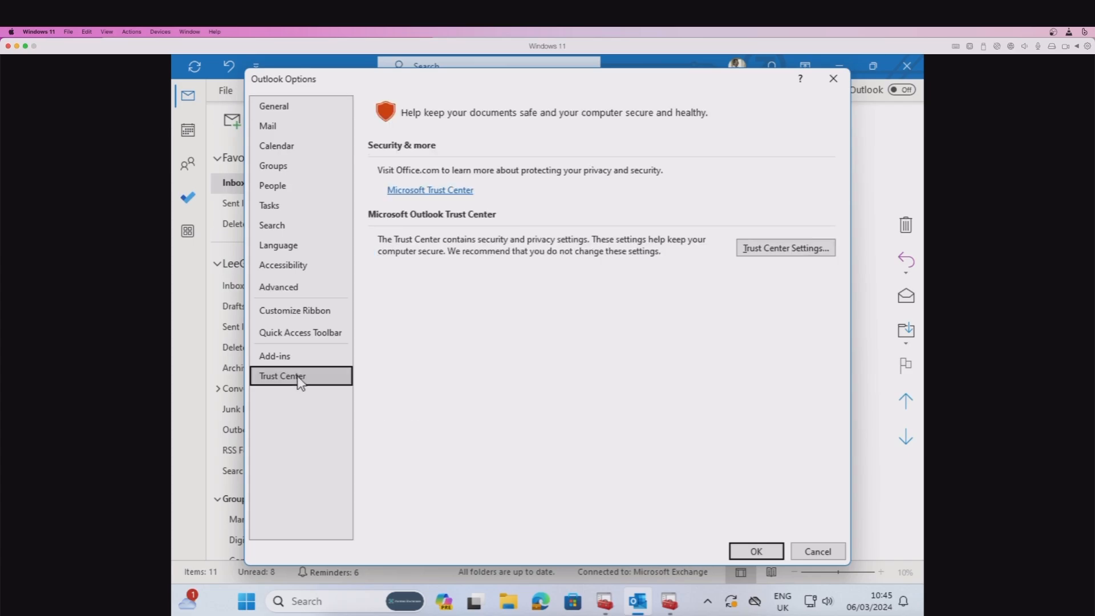
click(770, 250)
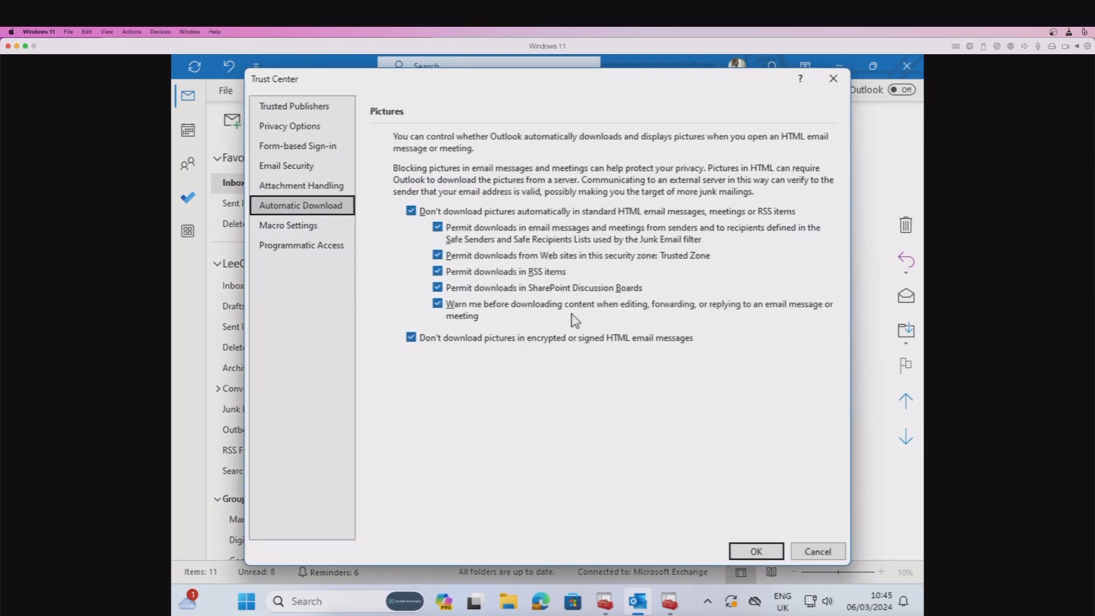
click(296, 166)
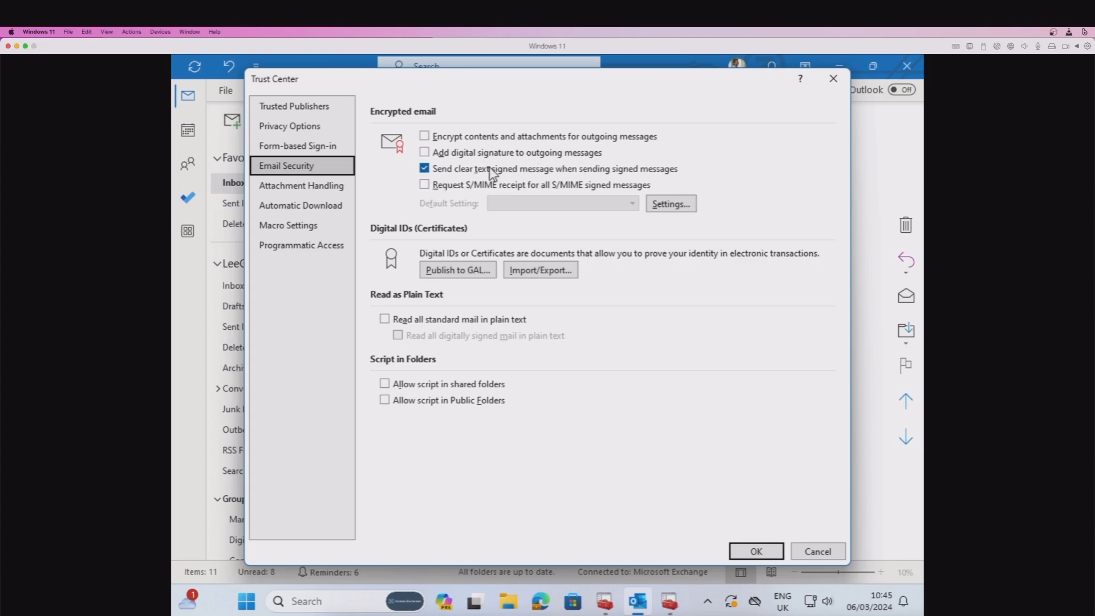
Step: Enable encryption of outgoing contents and attachments, digital signatures on outgoing messages, and S/MIME receipt requests for signed messages
click(425, 137)
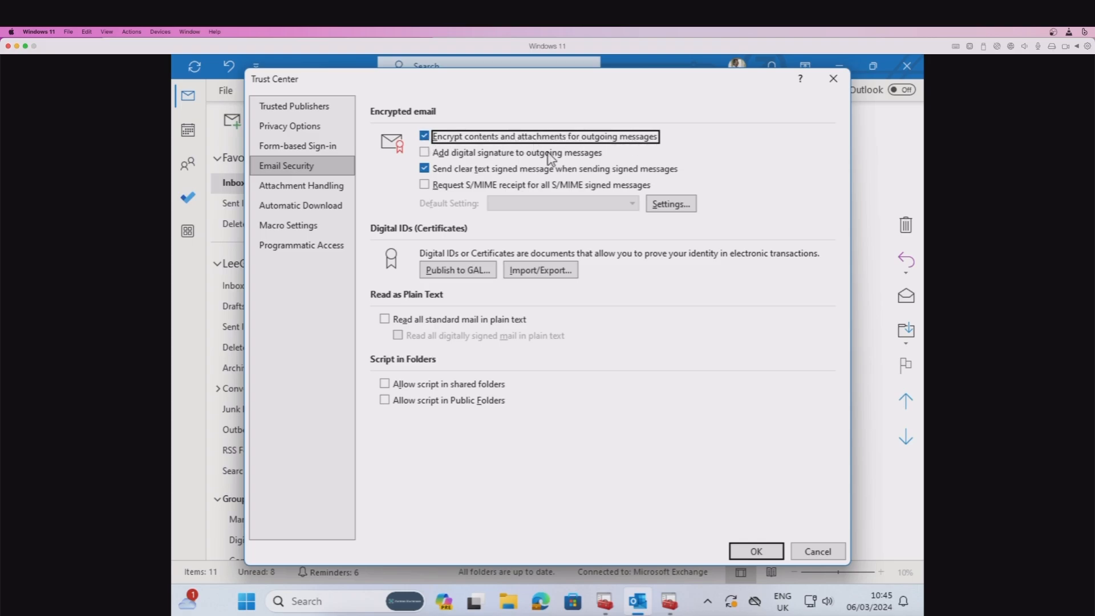
click(424, 153)
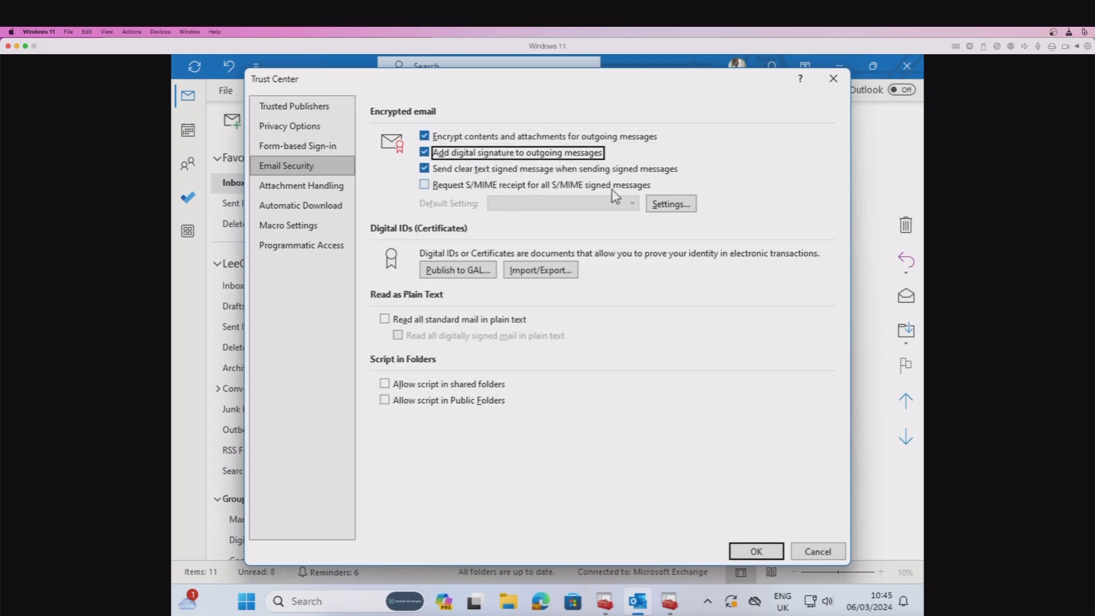
click(425, 186)
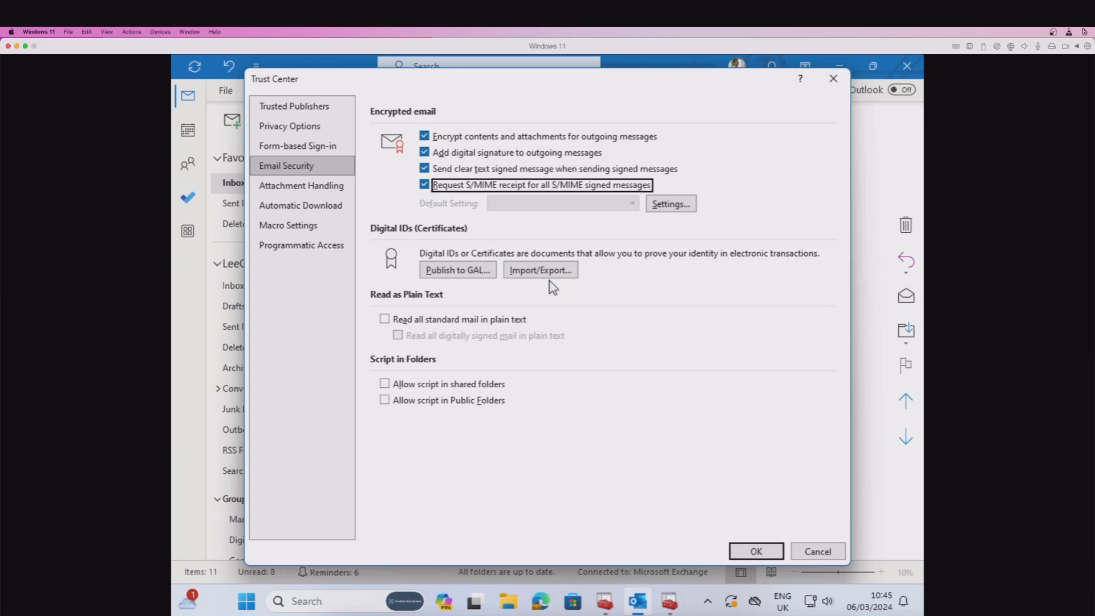
Step: Apply the existing S/MIME security settings, selecting the signing certificate issued by M2M Issuing CA2 and keeping the encryption certificate
click(672, 207)
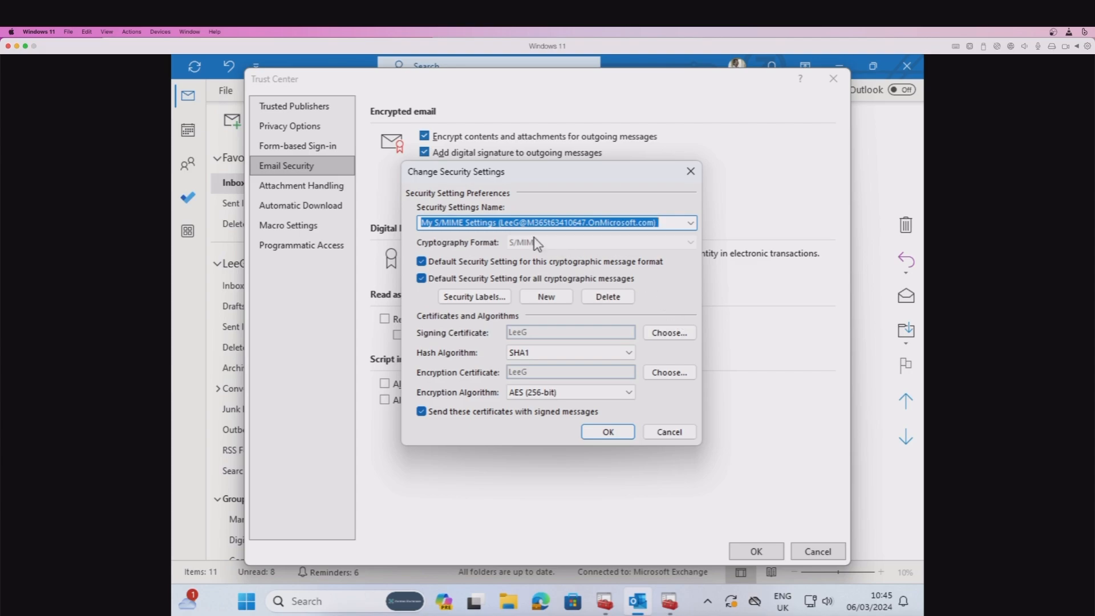
click(690, 222)
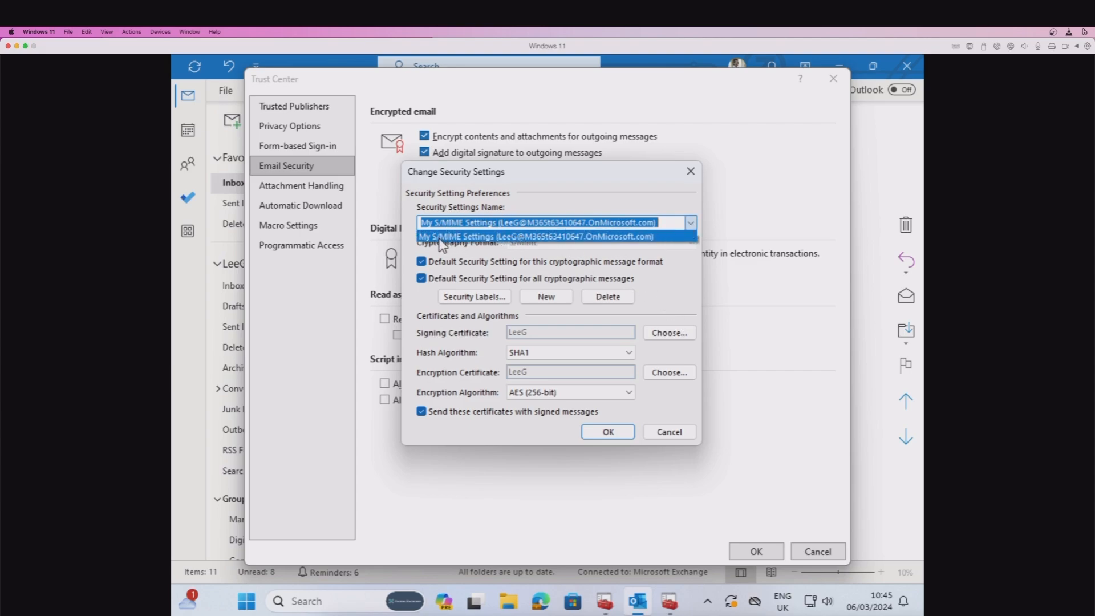
click(512, 237)
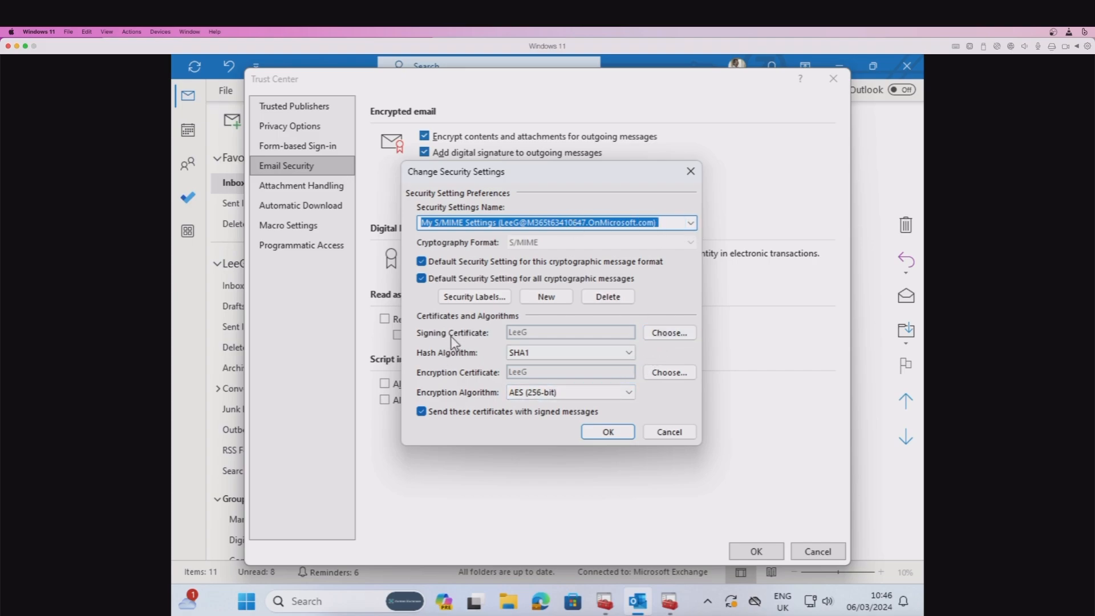
click(668, 336)
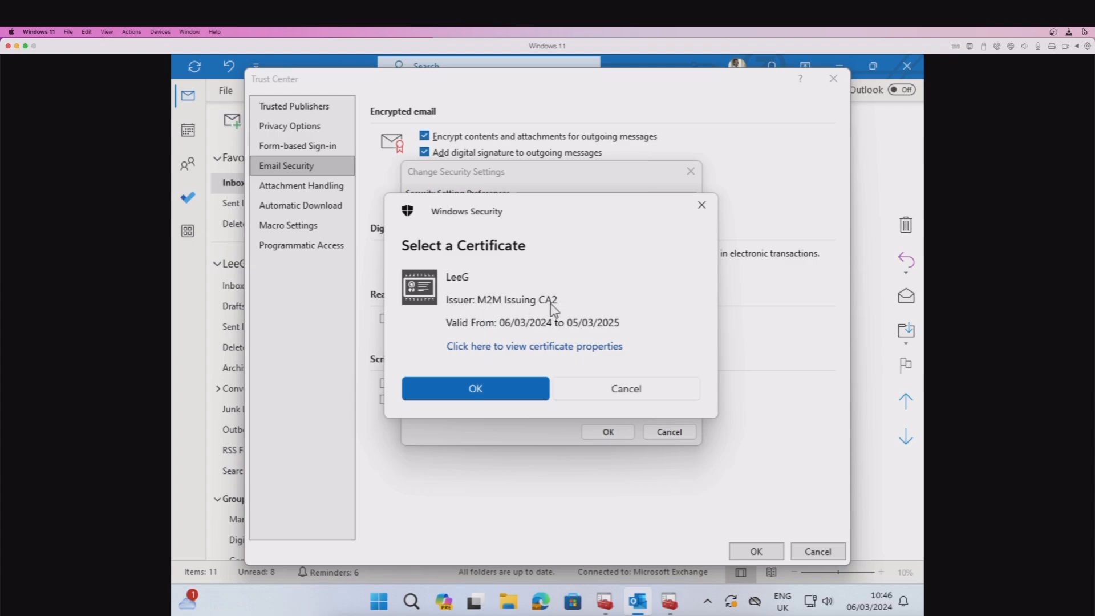
click(502, 383)
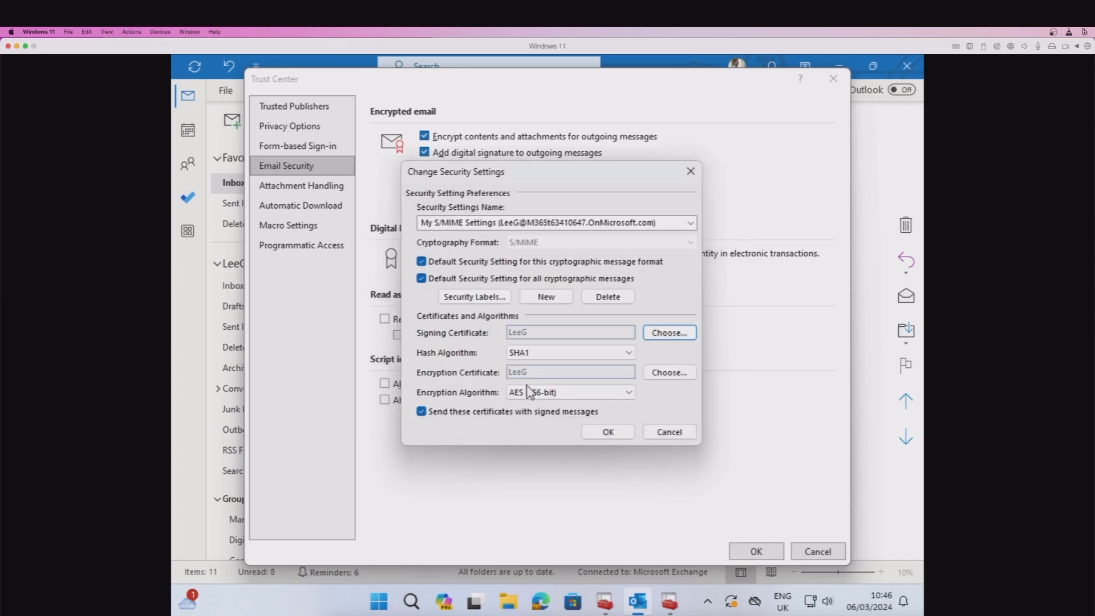
click(665, 373)
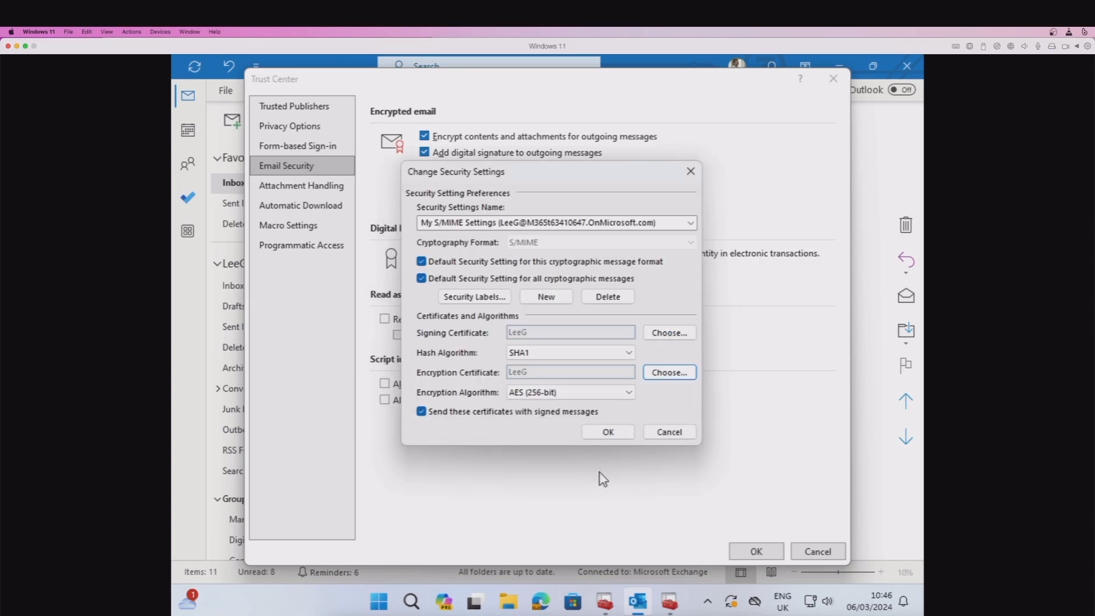
click(609, 433)
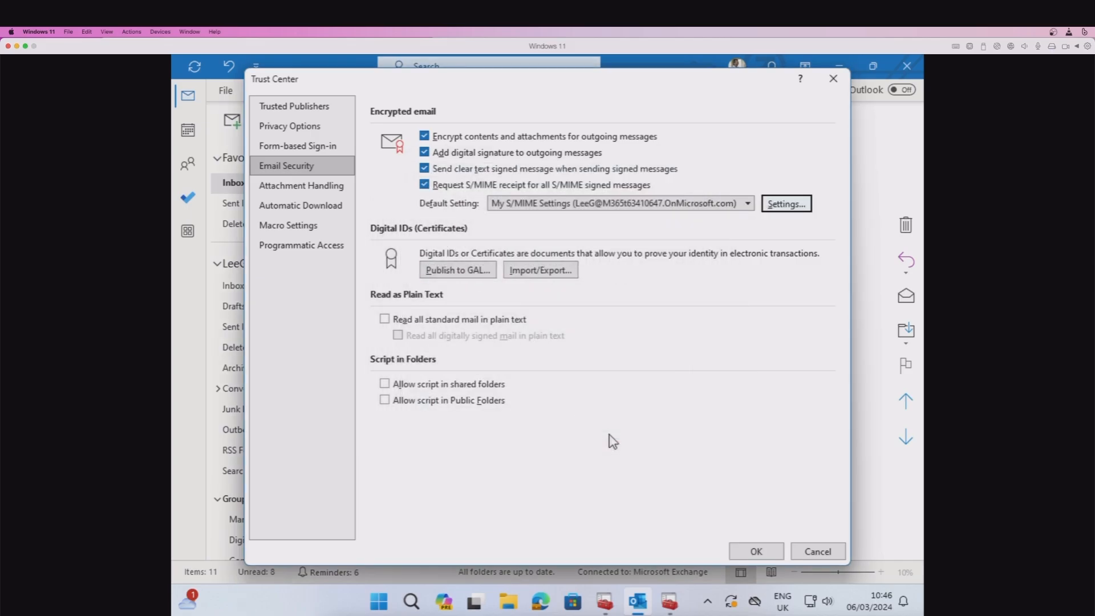
Step: Save the Trust Center and Outlook options, and dismiss the cloud settings notice
click(750, 549)
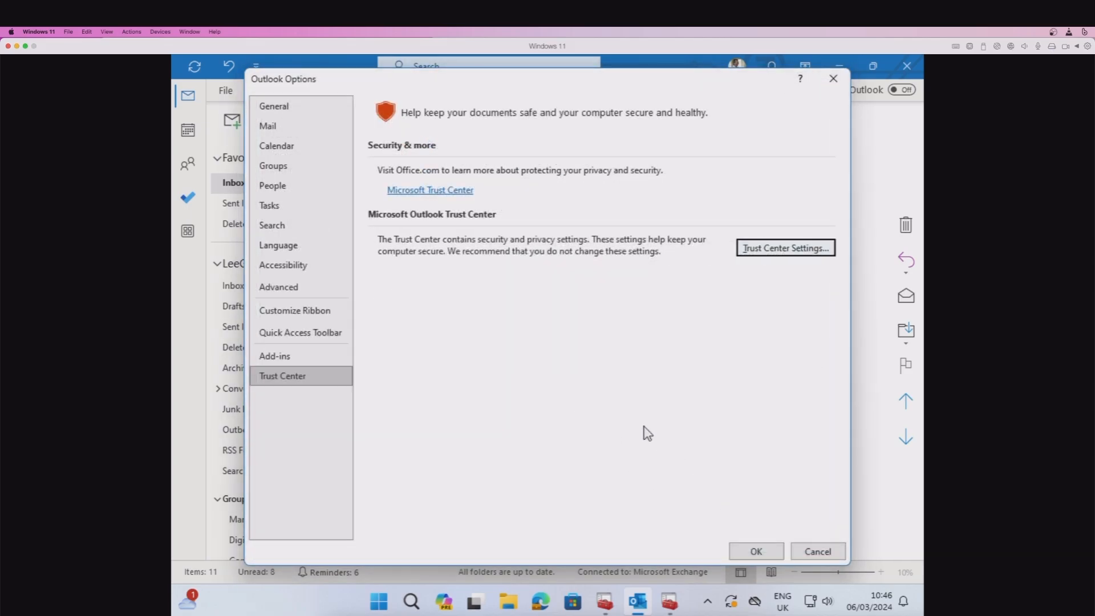
click(757, 551)
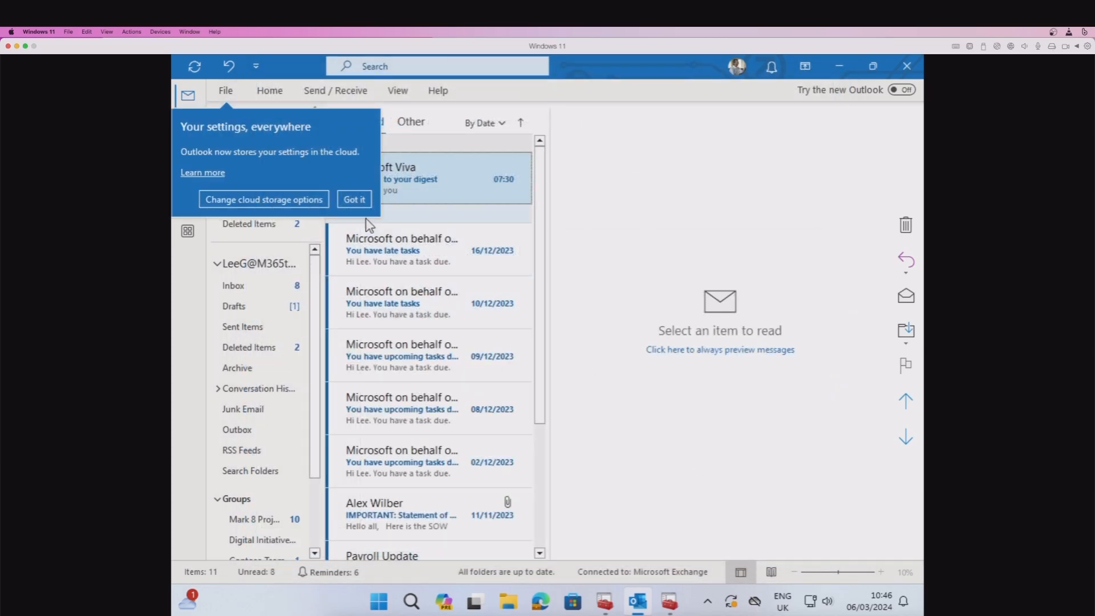
click(354, 200)
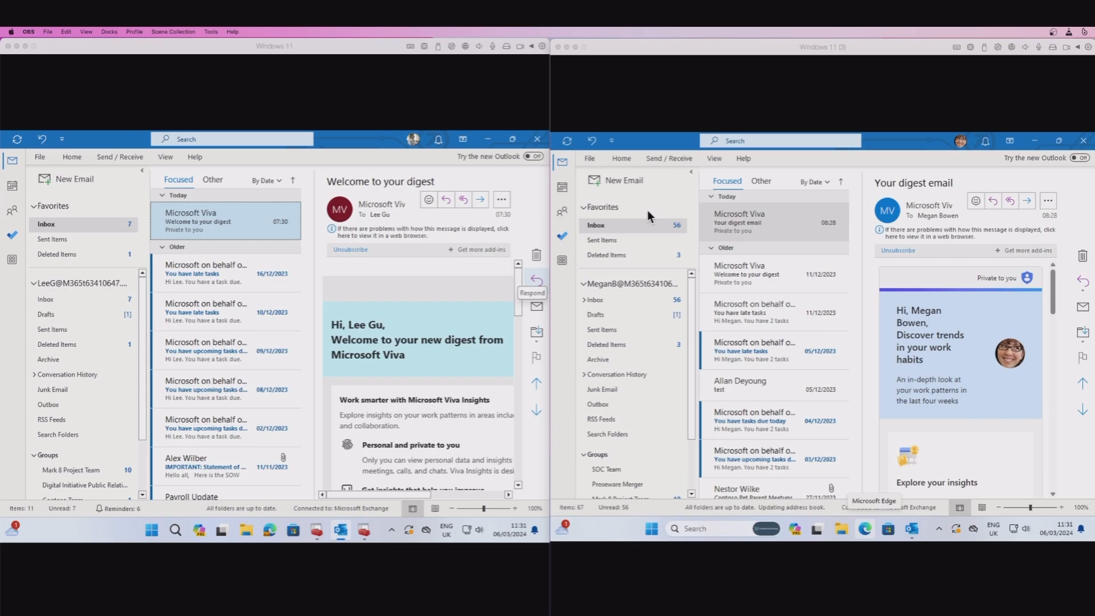
Step: Create a new email in the second mailbox, addressed to the first mailbox's user, with the subject "test"
click(622, 180)
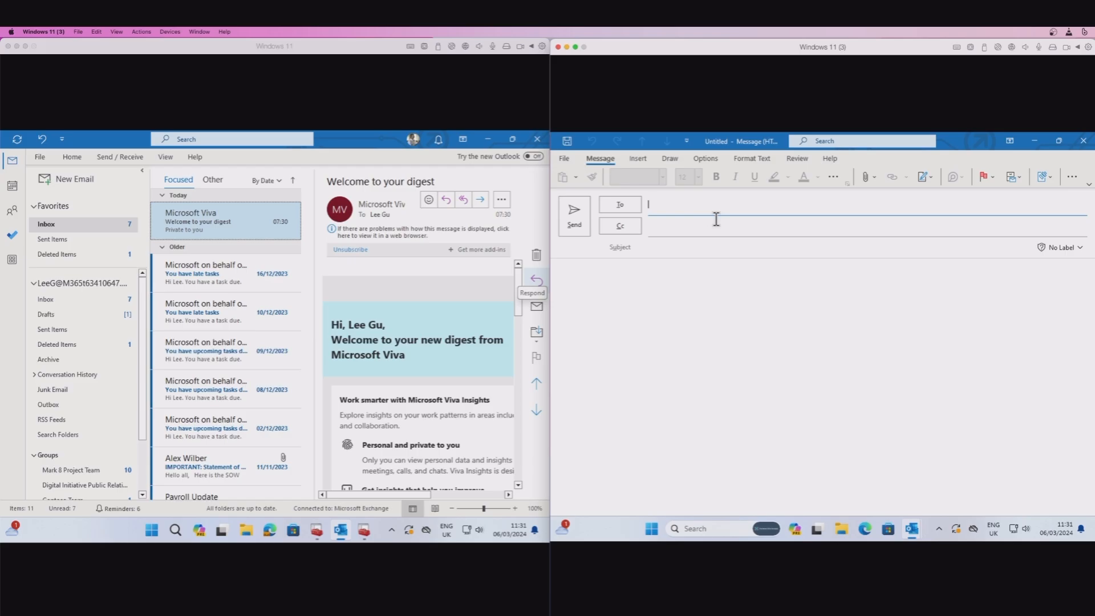
text(lee)
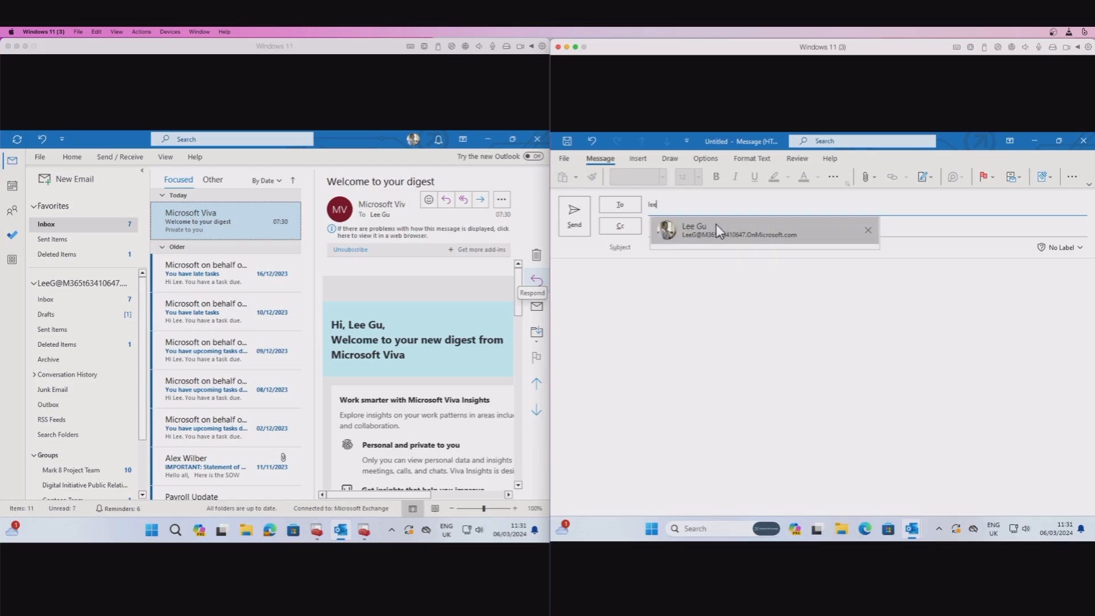
click(717, 224)
click(704, 245)
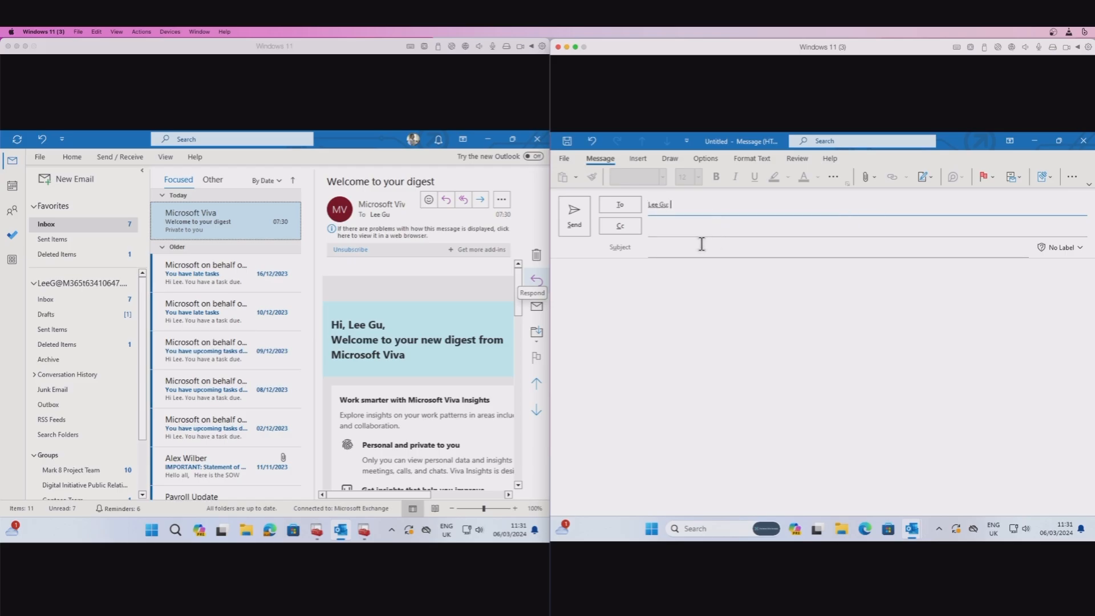
text(test)
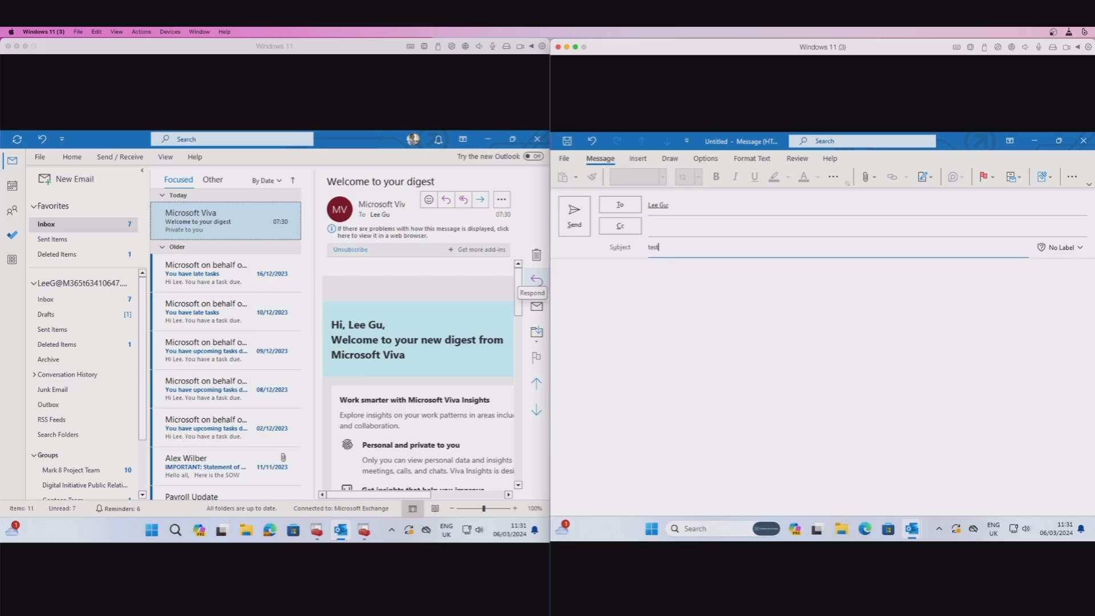
Step: Turn off signing but keep encryption for the message, enter the body "This is encrypted" and send it
click(705, 159)
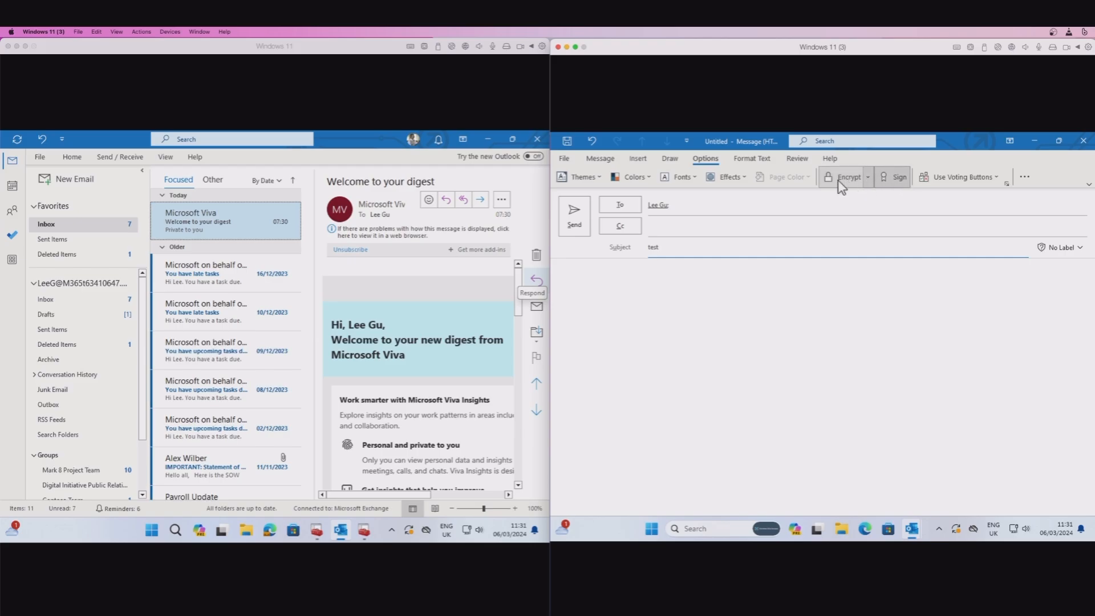
click(900, 182)
click(894, 176)
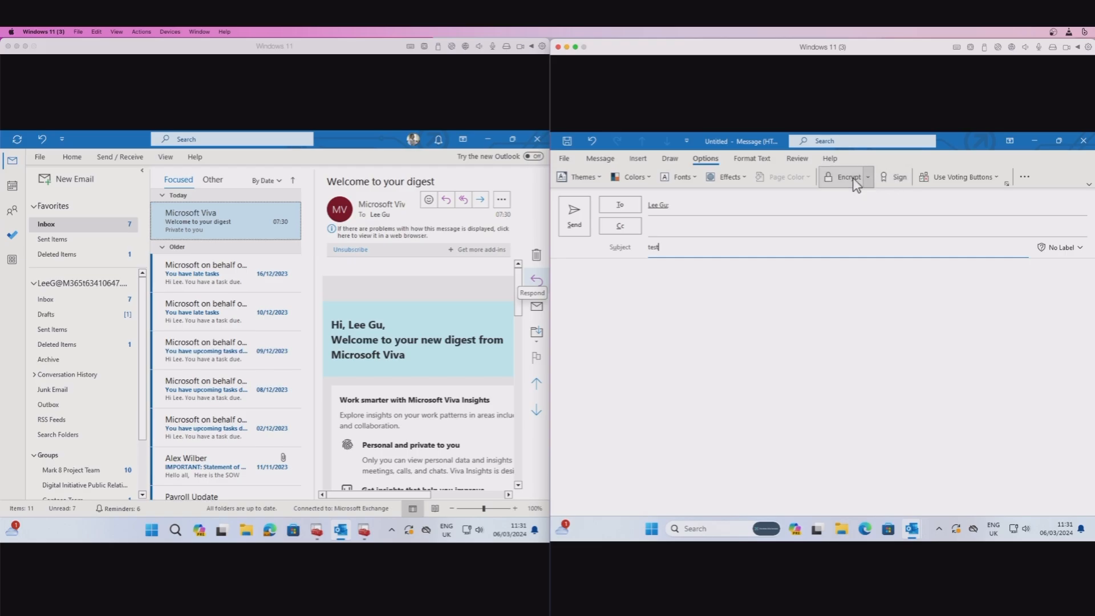
click(851, 180)
click(654, 291)
text(This is encrypted)
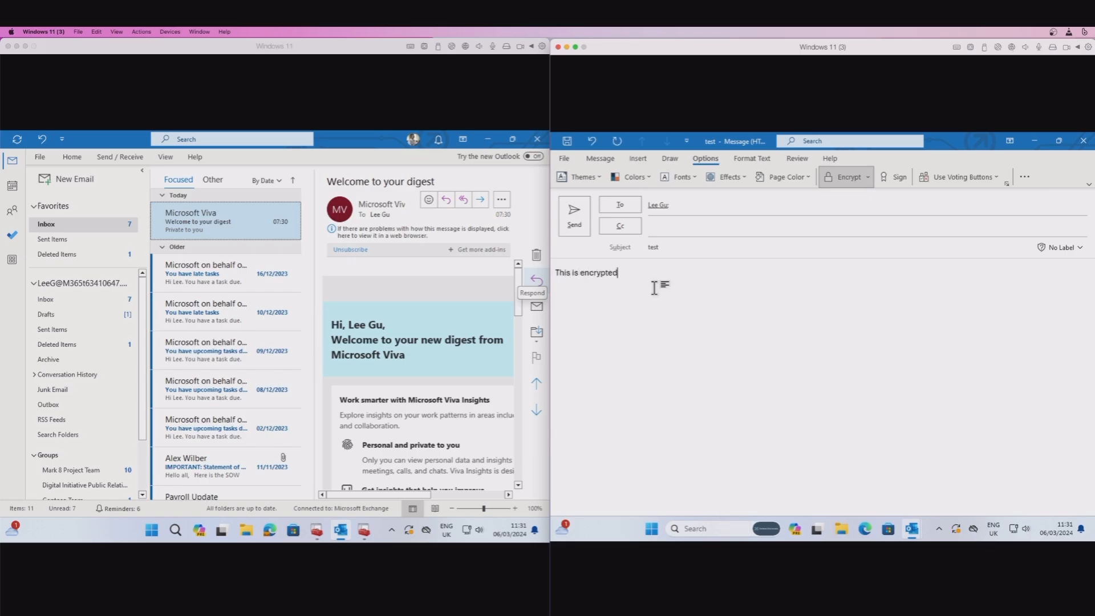
click(575, 215)
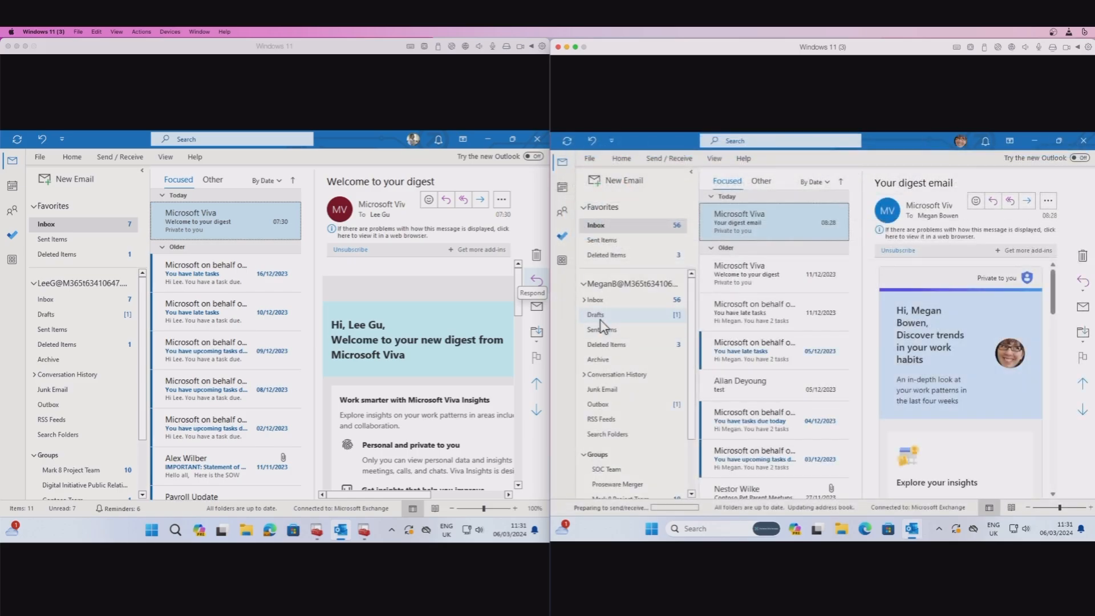
Step: Open the encrypted test message in the recipient's inbox and examine the Encryption Layer in its security properties
click(317, 318)
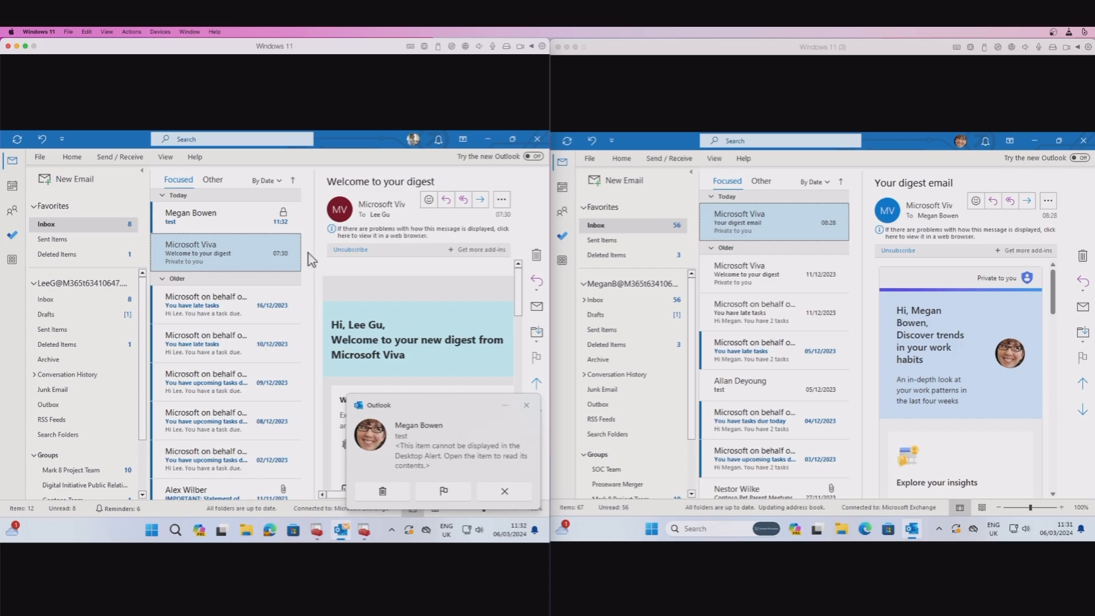
click(217, 218)
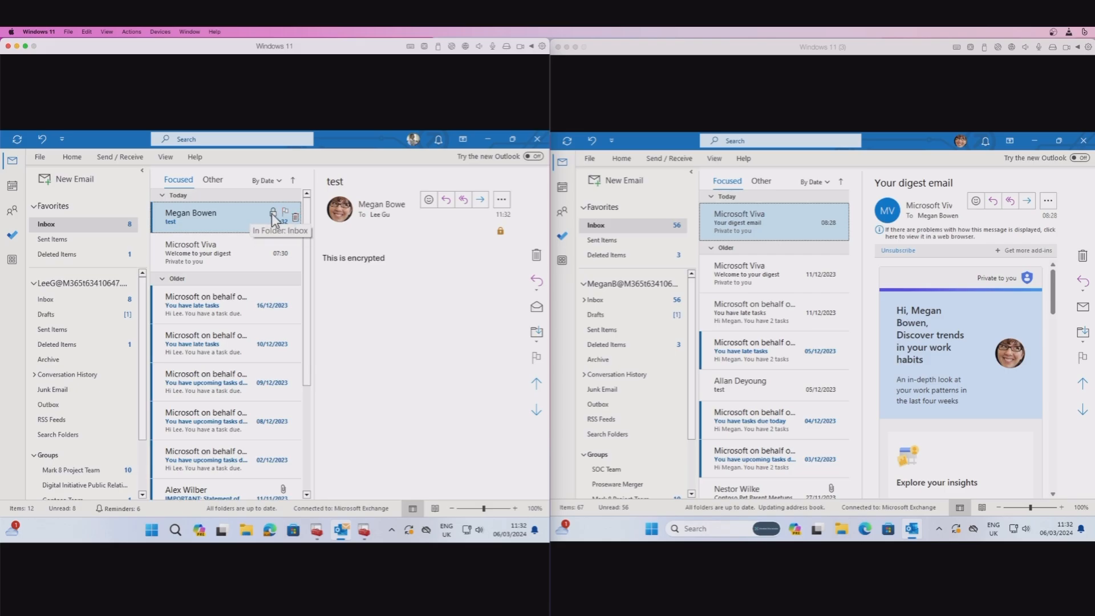
click(501, 231)
drag(135, 141, 387, 200)
click(313, 277)
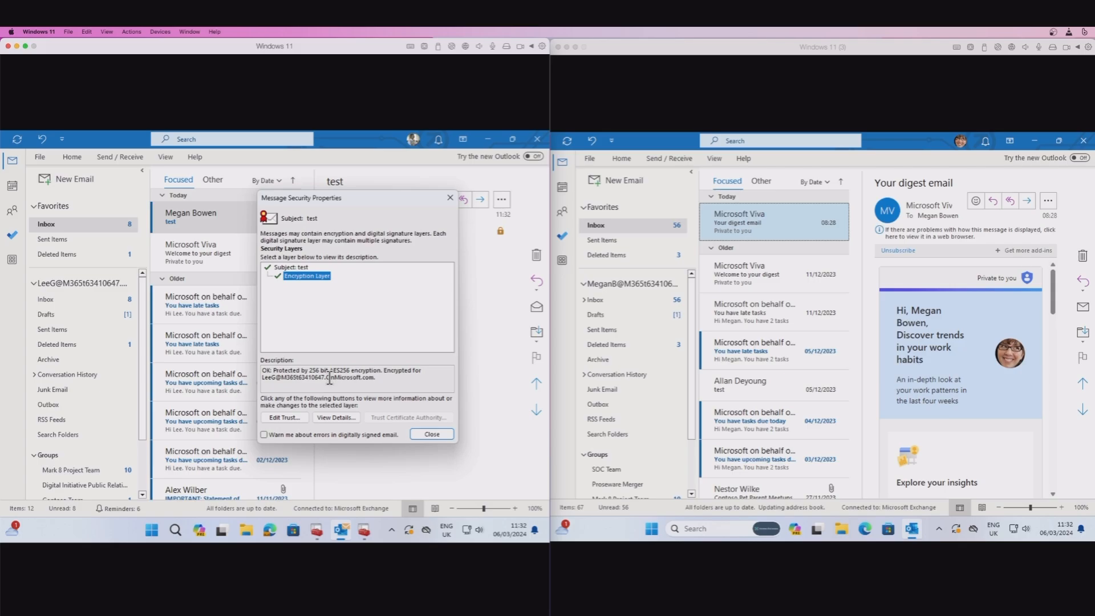
Step: Examine the trust settings of the encryption layer's certificate, then close the certificate and message security properties
click(285, 417)
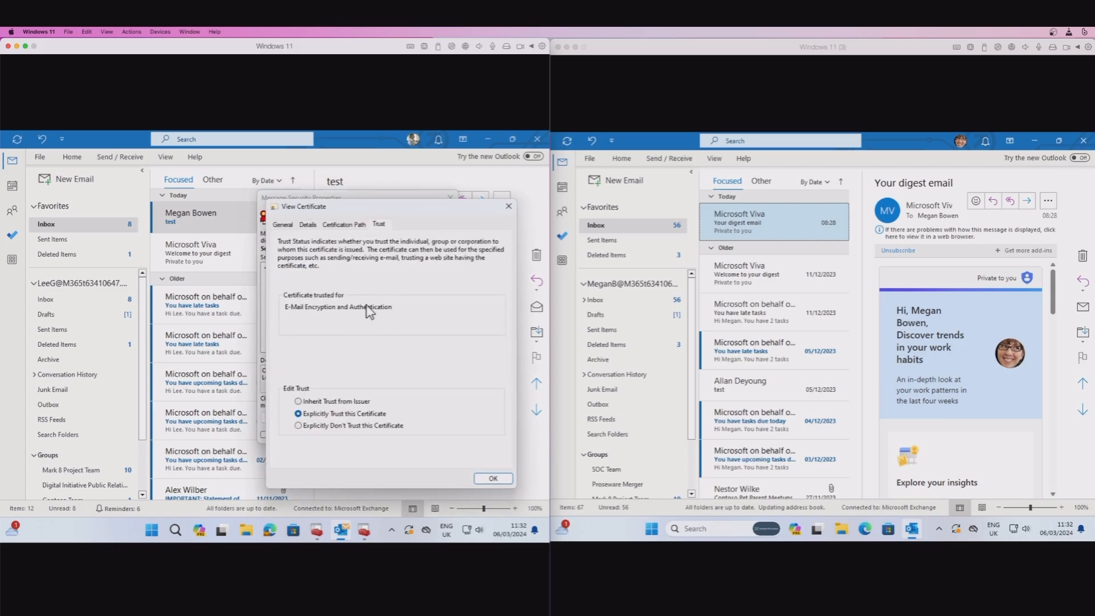
click(493, 478)
click(430, 438)
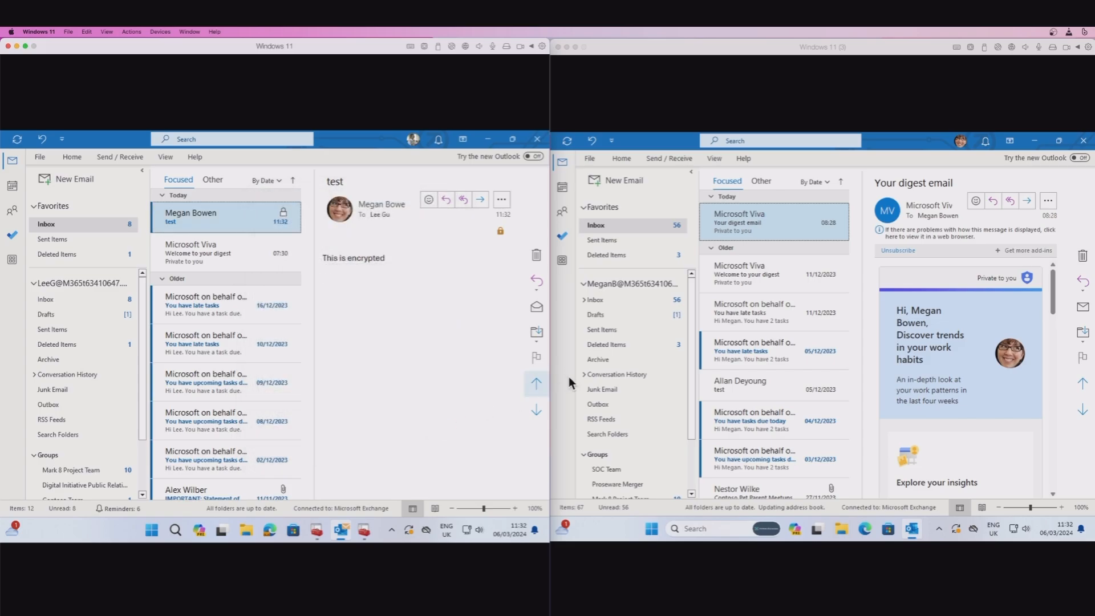
Step: Create another email to the same recipient with the subject "test" and the body "This is signed"
click(628, 181)
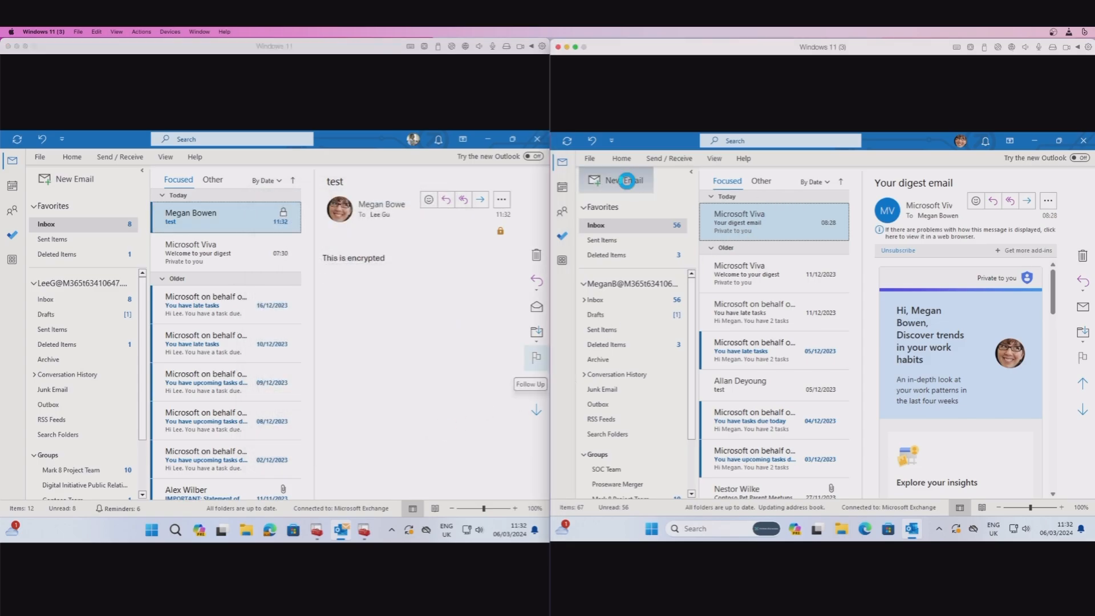
text(lee)
click(724, 228)
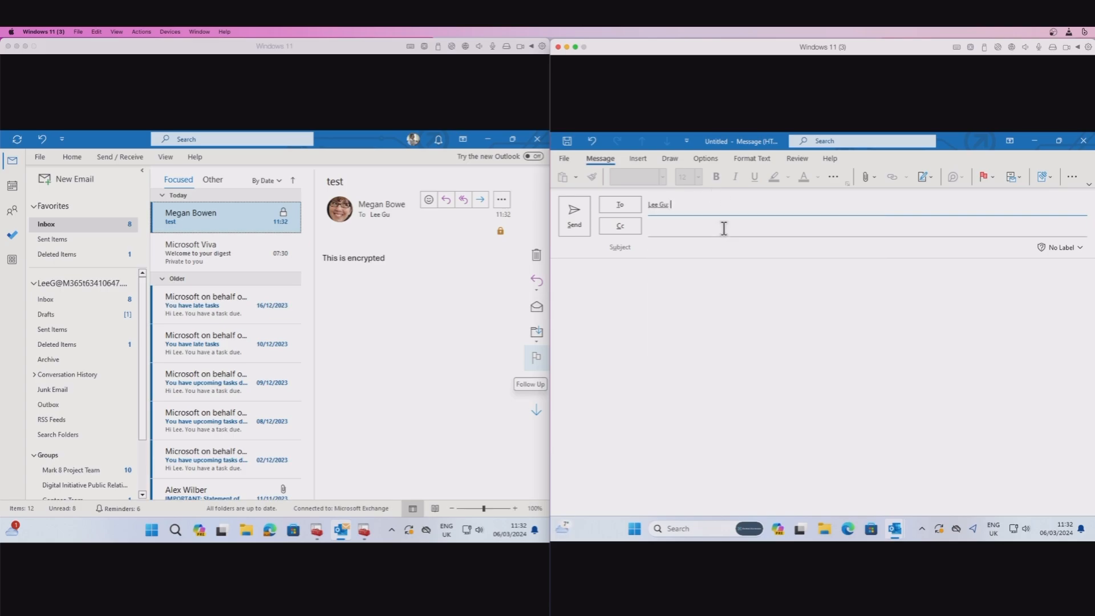
click(655, 246)
text(tyest)
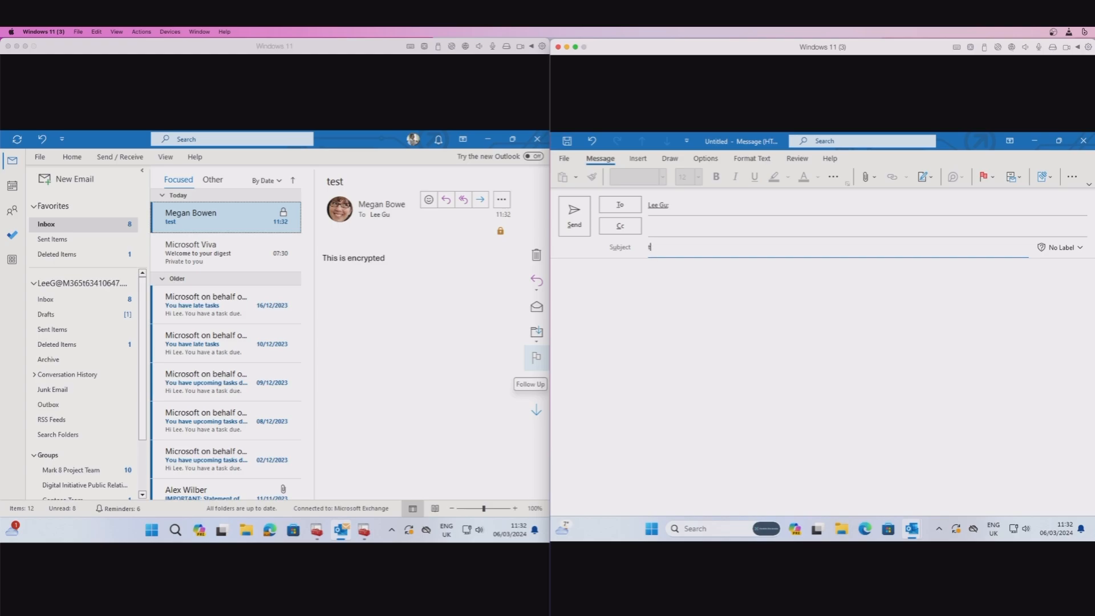
click(679, 275)
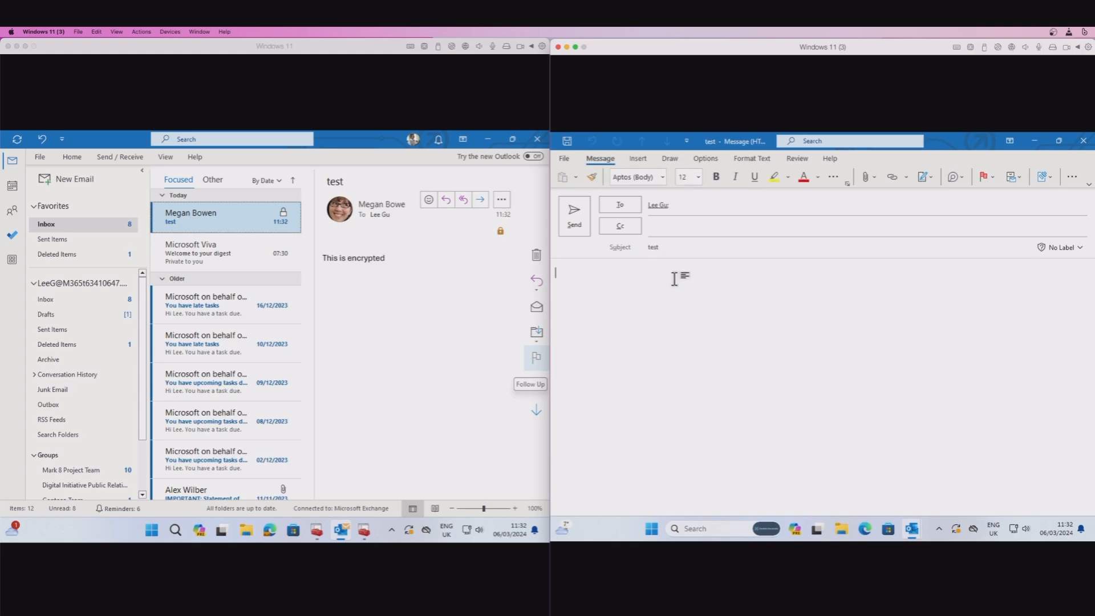
text(This is signed)
Step: Turn off encryption while keeping the digital signature on the message, and send it
click(706, 159)
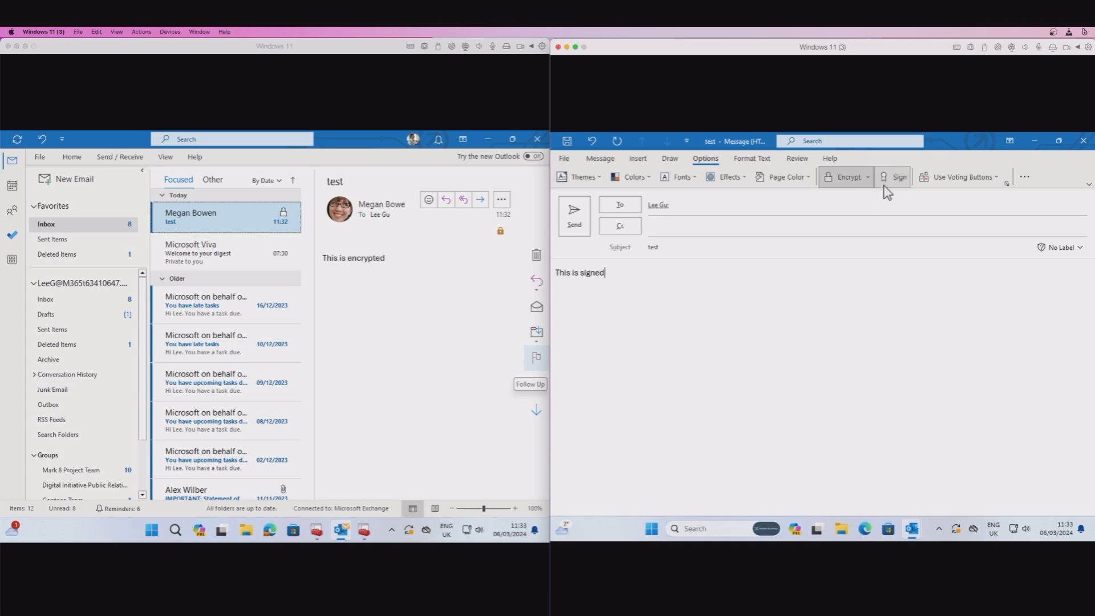
click(850, 180)
click(905, 180)
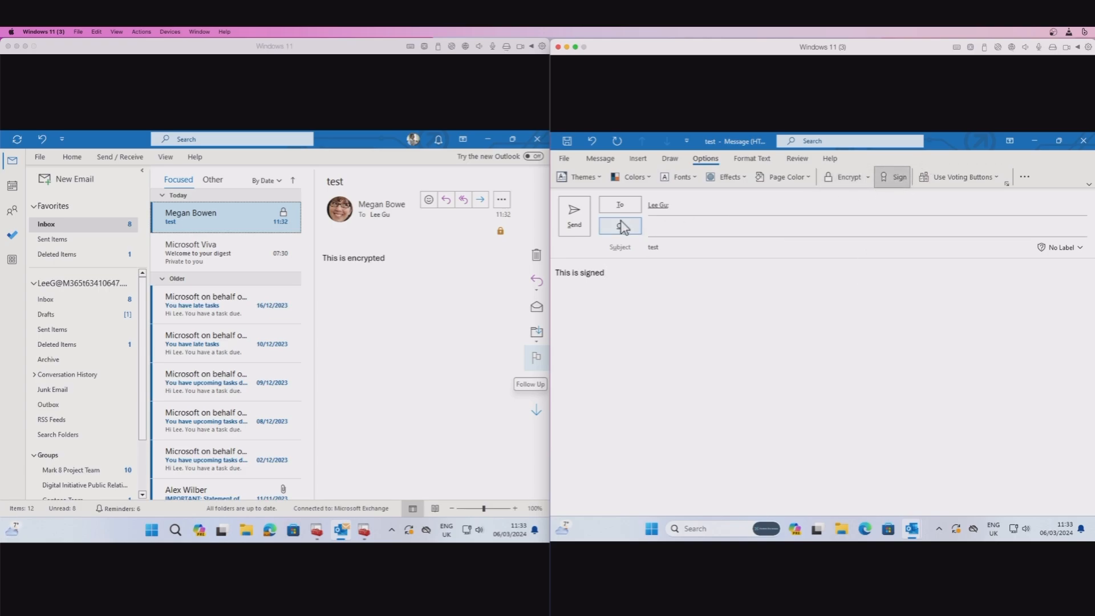
click(574, 218)
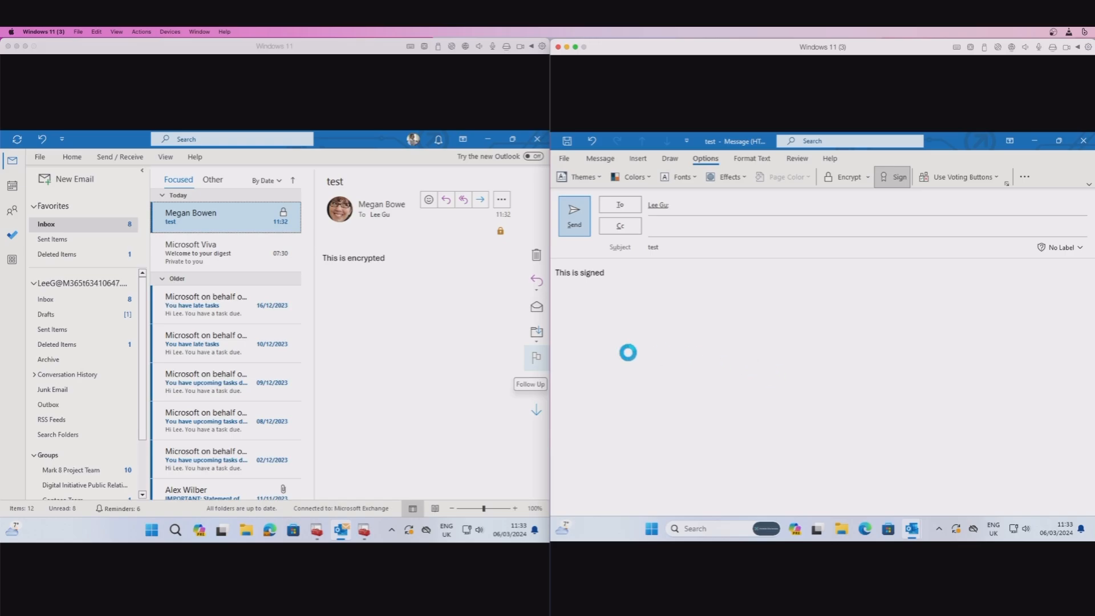
Step: Agree to send the requested S/MIME receipt for the signed test message, and open that receipt in the sender's inbox
click(466, 353)
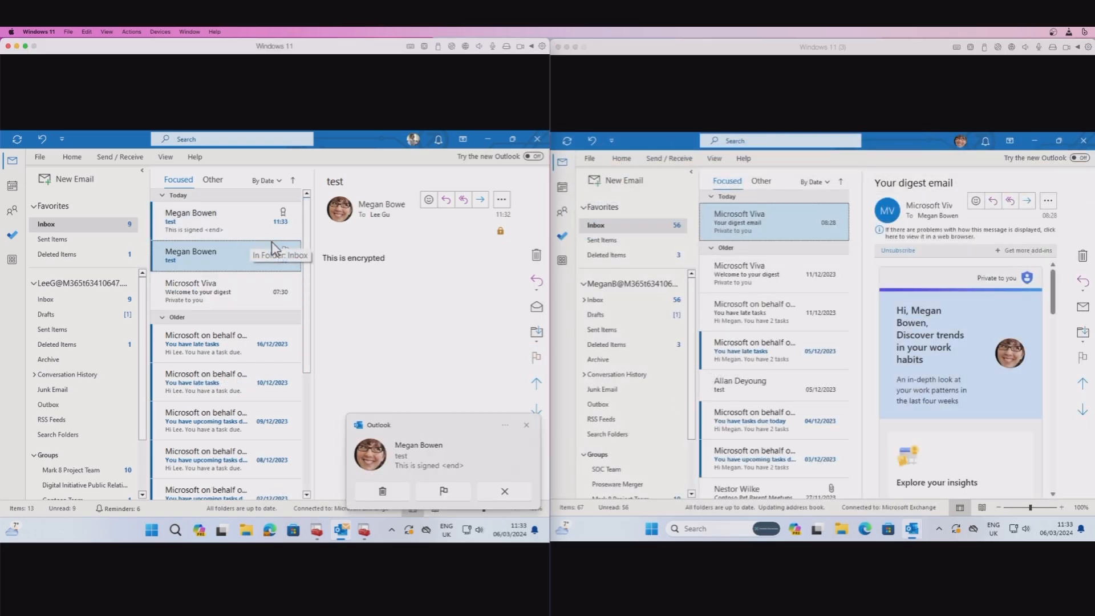
click(227, 231)
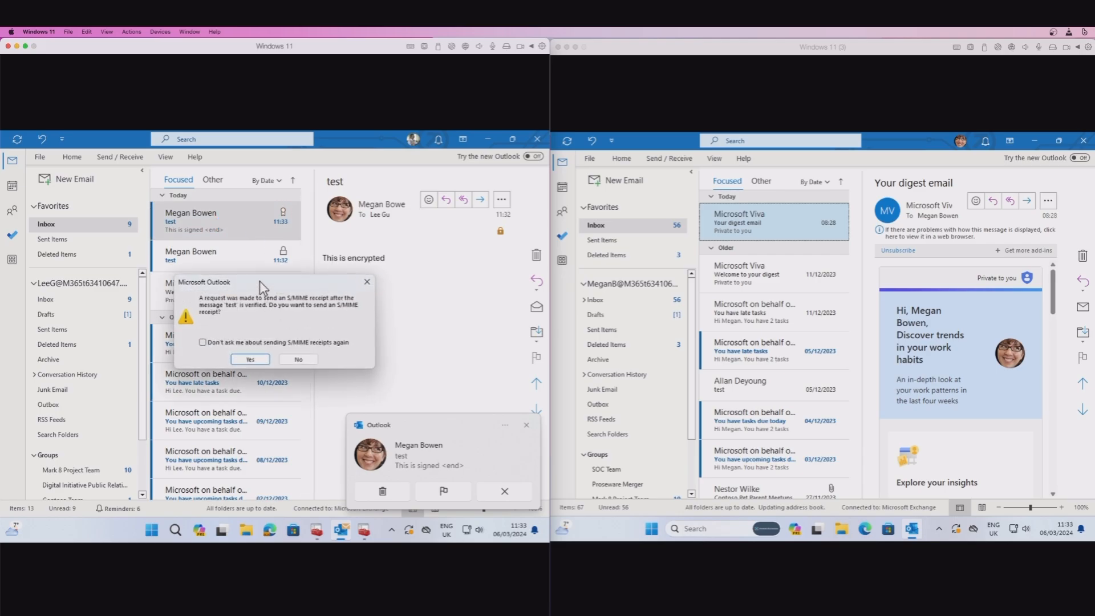
drag(259, 280, 331, 267)
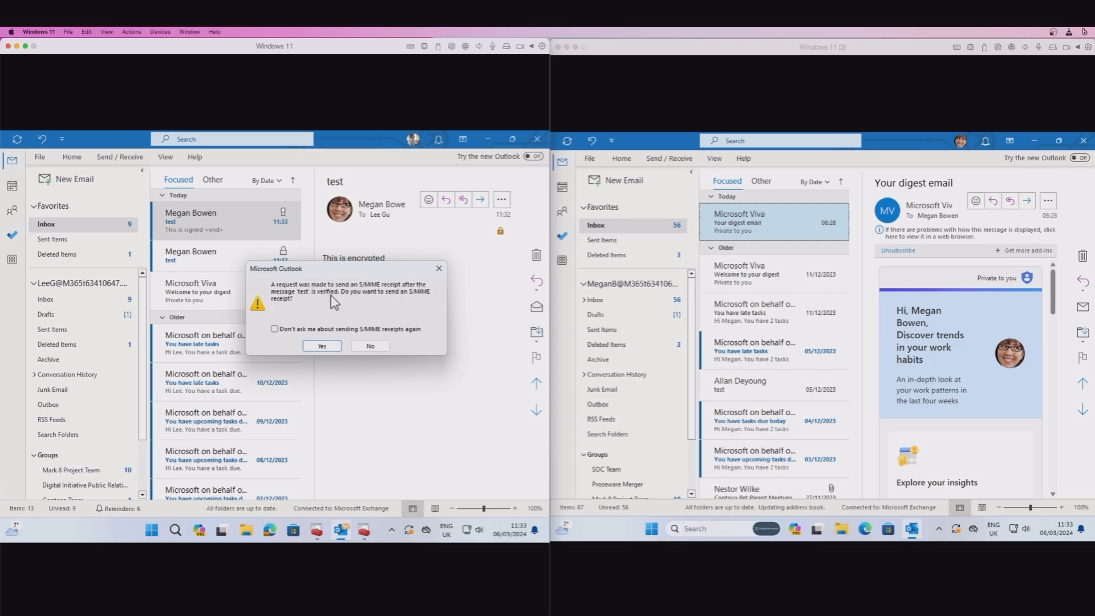
click(322, 346)
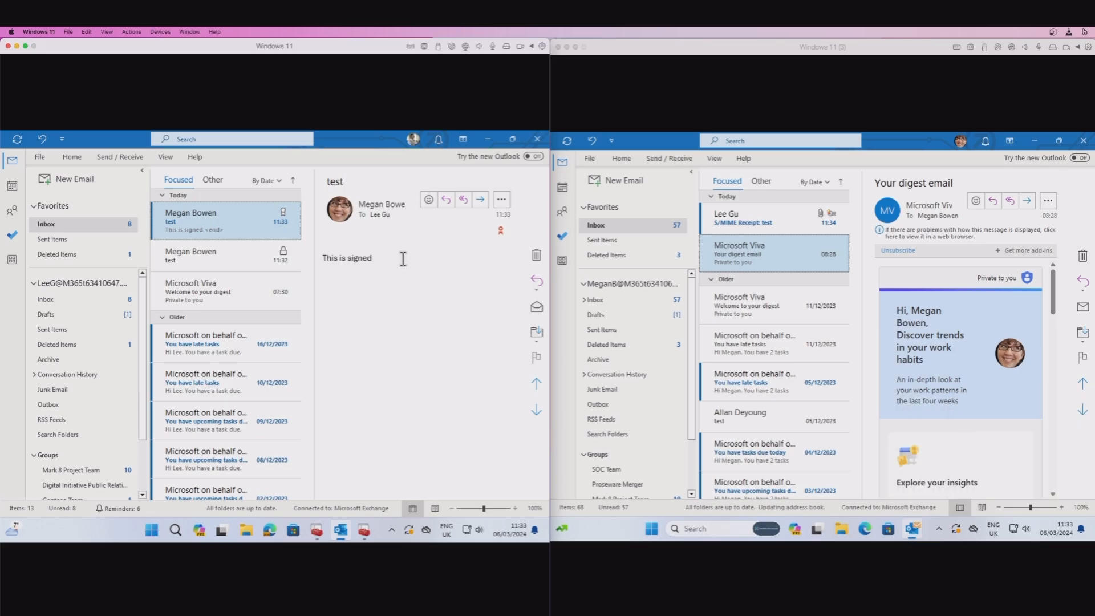
click(771, 222)
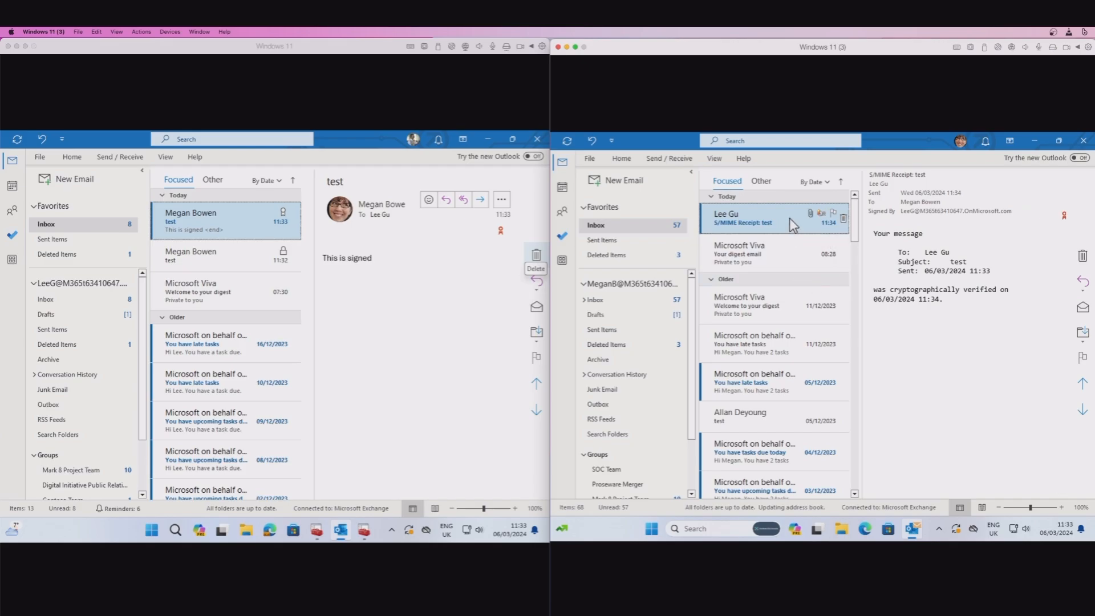